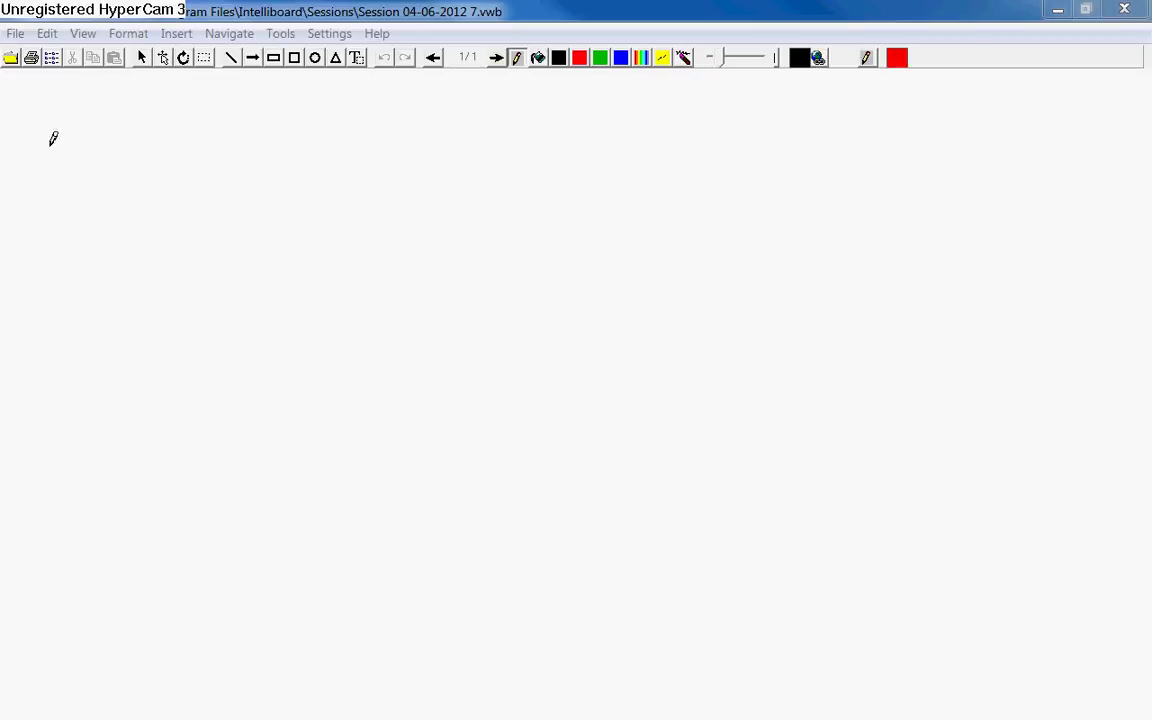
Handwrite 'Electronics 101' near the top left and underline it.
mouse_move(95, 118)
mouse_down()
mouse_move(76, 152)
mouse_move(113, 150)
mouse_up()
mouse_move(122, 131)
mouse_down()
mouse_move(185, 123)
mouse_move(192, 151)
mouse_move(247, 132)
mouse_move(263, 143)
mouse_move(287, 122)
mouse_move(319, 133)
mouse_move(416, 118)
mouse_move(447, 146)
mouse_up()
mouse_move(56, 172)
mouse_down()
mouse_move(228, 152)
mouse_move(437, 157)
mouse_up()
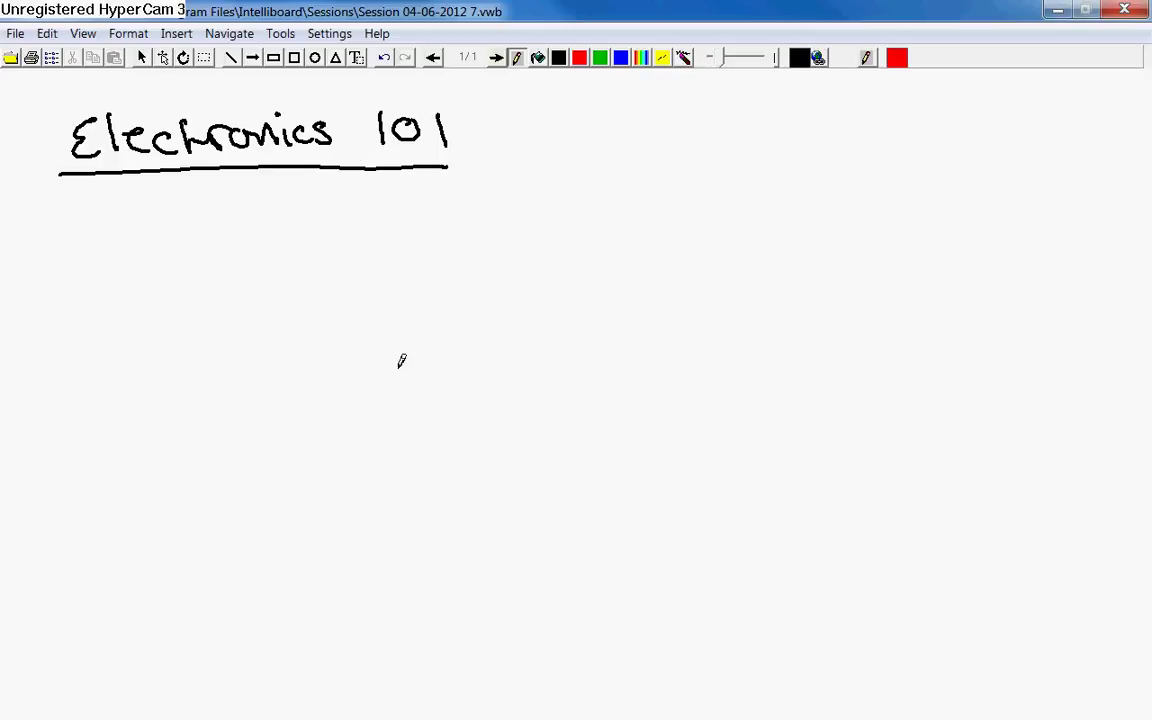
Write and underline 'Capacitors', undo a stray stroke, then sketch flat-plate and curved-plate capacitor symbols.
mouse_move(389, 304)
mouse_down()
mouse_move(408, 351)
mouse_move(424, 336)
mouse_move(468, 370)
mouse_move(472, 332)
mouse_move(529, 334)
mouse_move(557, 306)
mouse_move(558, 331)
mouse_move(612, 330)
mouse_move(638, 312)
mouse_move(658, 338)
mouse_up()
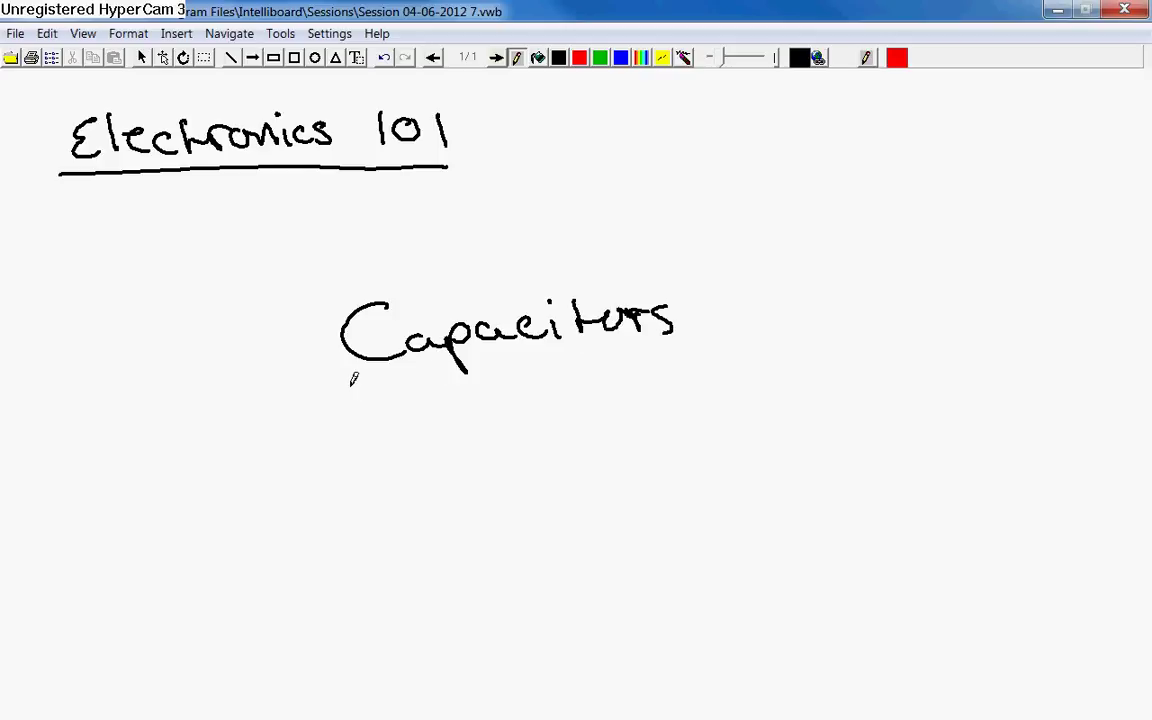
drag(346, 383, 689, 357)
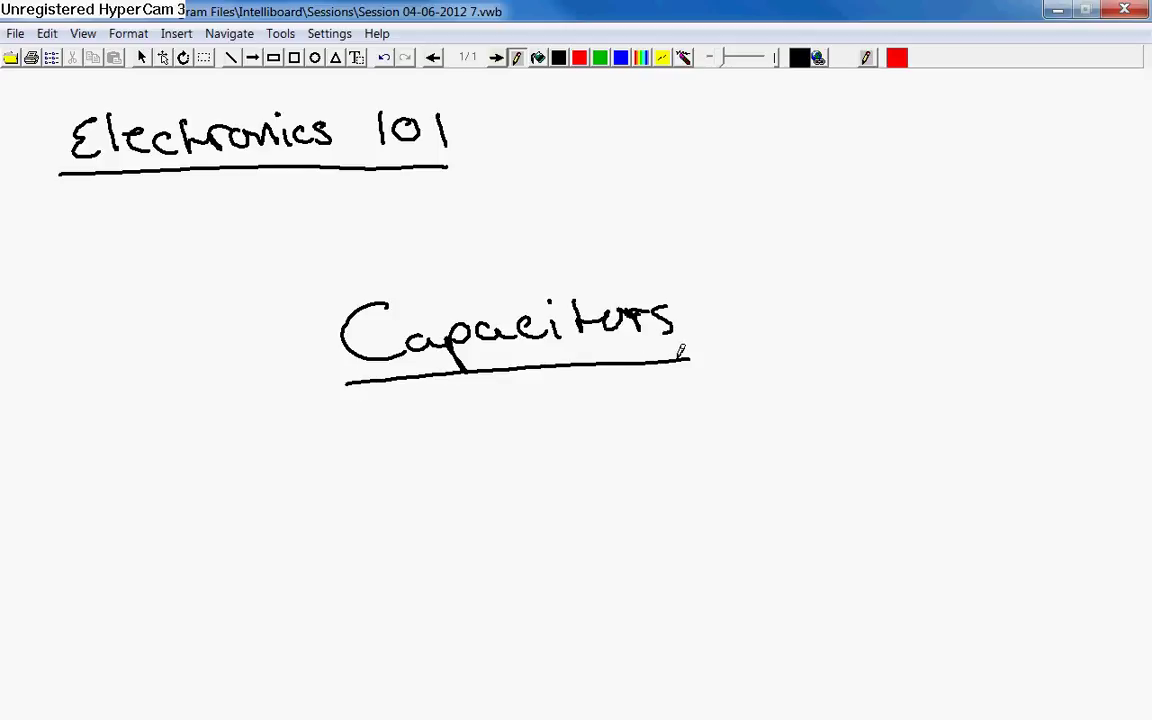
mouse_move(260, 464)
mouse_down()
mouse_move(280, 476)
mouse_move(290, 457)
mouse_move(301, 490)
mouse_up()
click(382, 58)
mouse_move(309, 431)
mouse_down()
mouse_move(317, 478)
mouse_move(388, 444)
mouse_up()
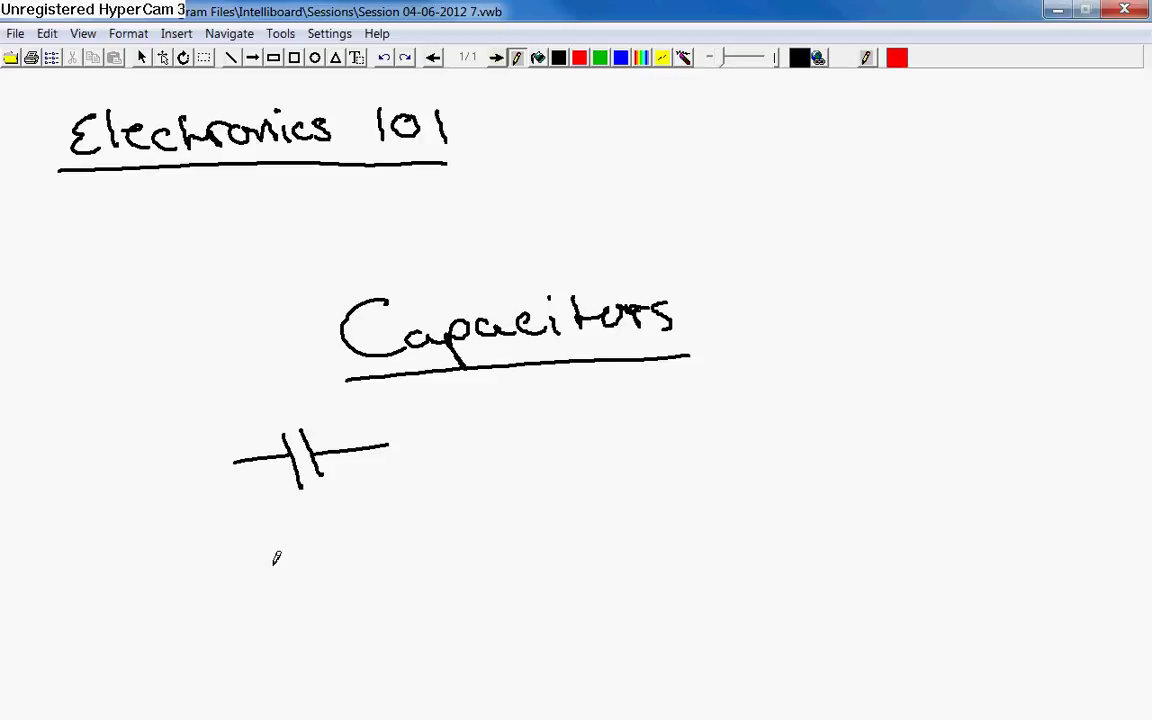
mouse_move(234, 571)
mouse_down()
mouse_move(291, 555)
mouse_move(300, 584)
mouse_up()
mouse_move(318, 530)
mouse_down()
mouse_move(342, 570)
mouse_move(329, 552)
mouse_move(400, 535)
mouse_up()
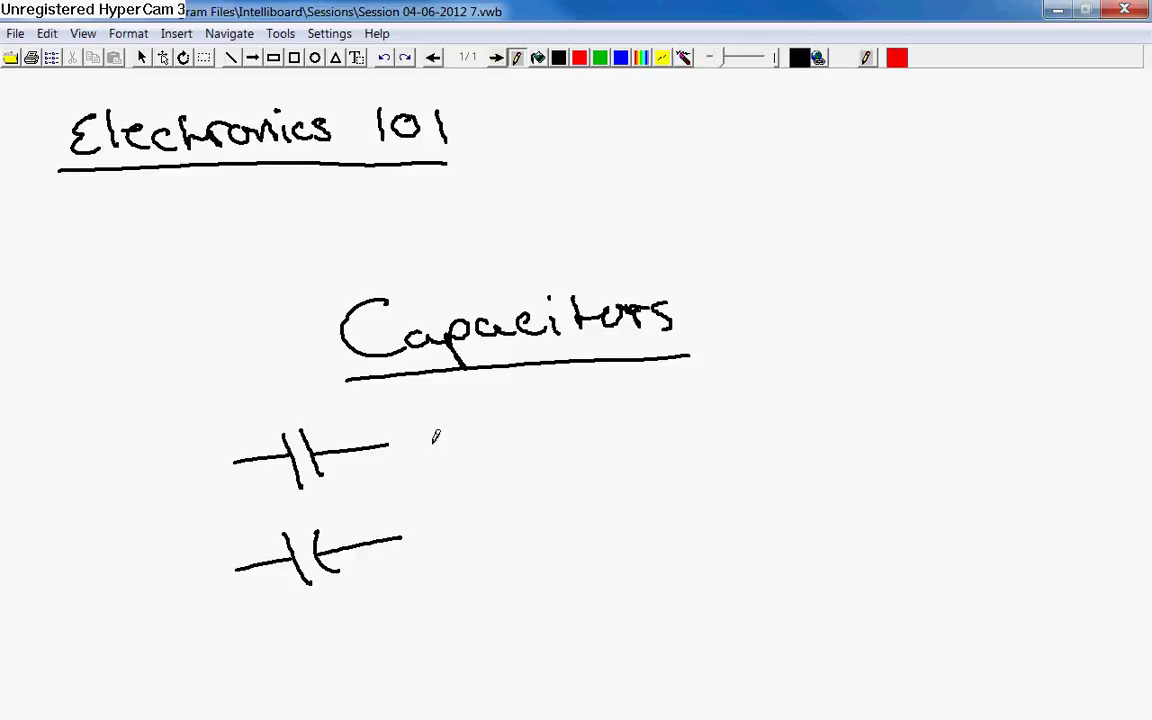
Label the upper capacitor 'non-polar' and the lower one 'polar' with + and - marks.
mouse_move(437, 437)
mouse_down()
mouse_move(568, 434)
mouse_move(573, 448)
mouse_move(614, 438)
mouse_move(609, 428)
mouse_move(641, 442)
mouse_move(690, 422)
mouse_up()
mouse_move(483, 540)
mouse_down()
mouse_move(553, 535)
mouse_move(571, 547)
mouse_move(627, 514)
mouse_up()
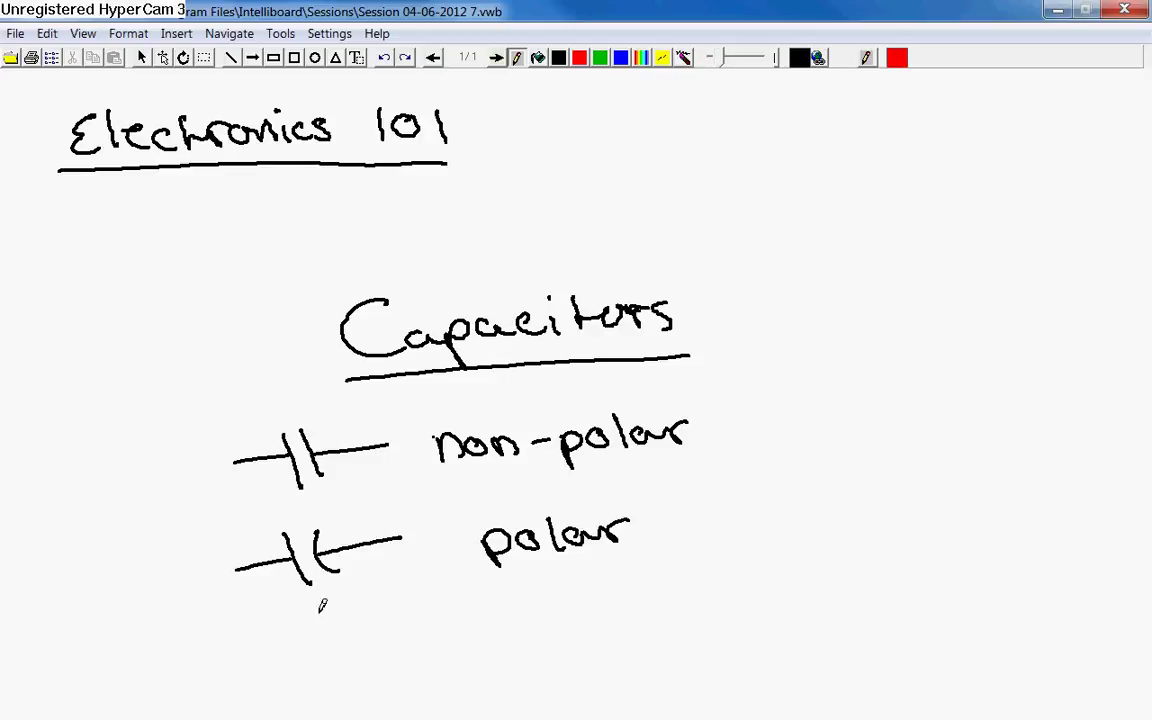
mouse_move(301, 608)
mouse_down()
mouse_move(302, 628)
mouse_move(370, 596)
mouse_up()
On a new blank page, handwrite the heading 'RC circuit' with the pen.
click(498, 58)
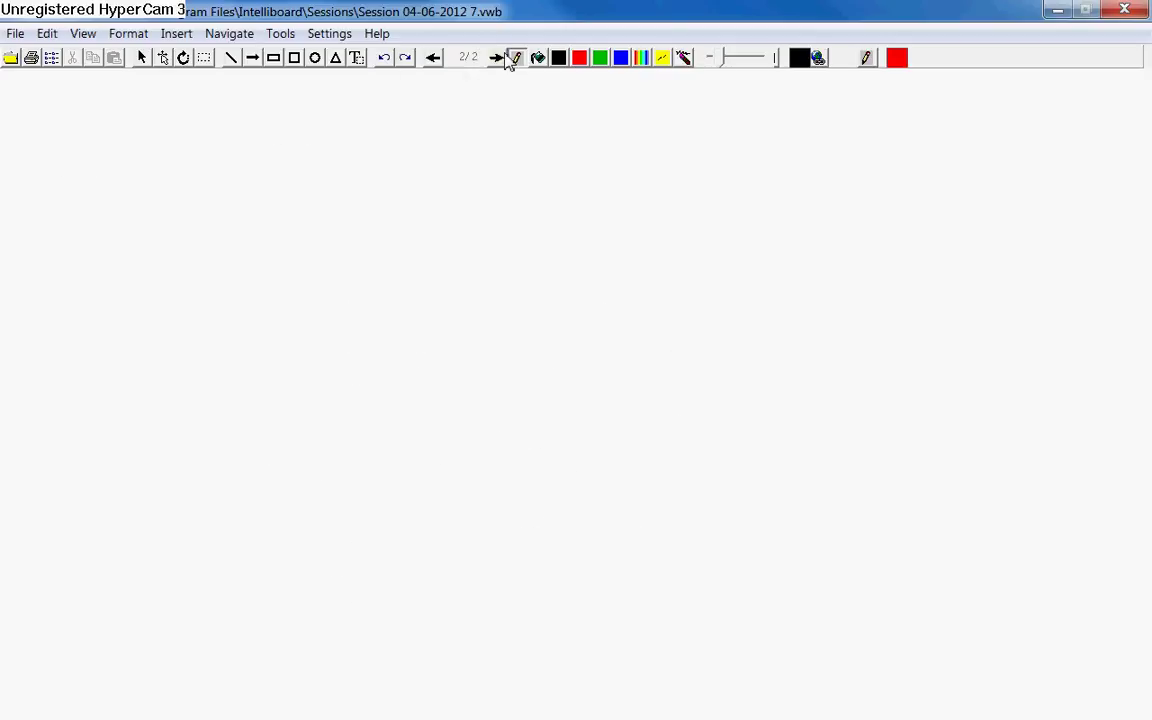
click(515, 58)
mouse_move(56, 140)
mouse_down()
mouse_move(68, 185)
mouse_move(67, 164)
mouse_move(106, 187)
mouse_up()
mouse_move(130, 136)
mouse_down()
mouse_move(192, 160)
mouse_move(210, 128)
mouse_move(228, 150)
mouse_move(272, 165)
mouse_move(300, 168)
mouse_move(296, 134)
mouse_move(372, 158)
mouse_up()
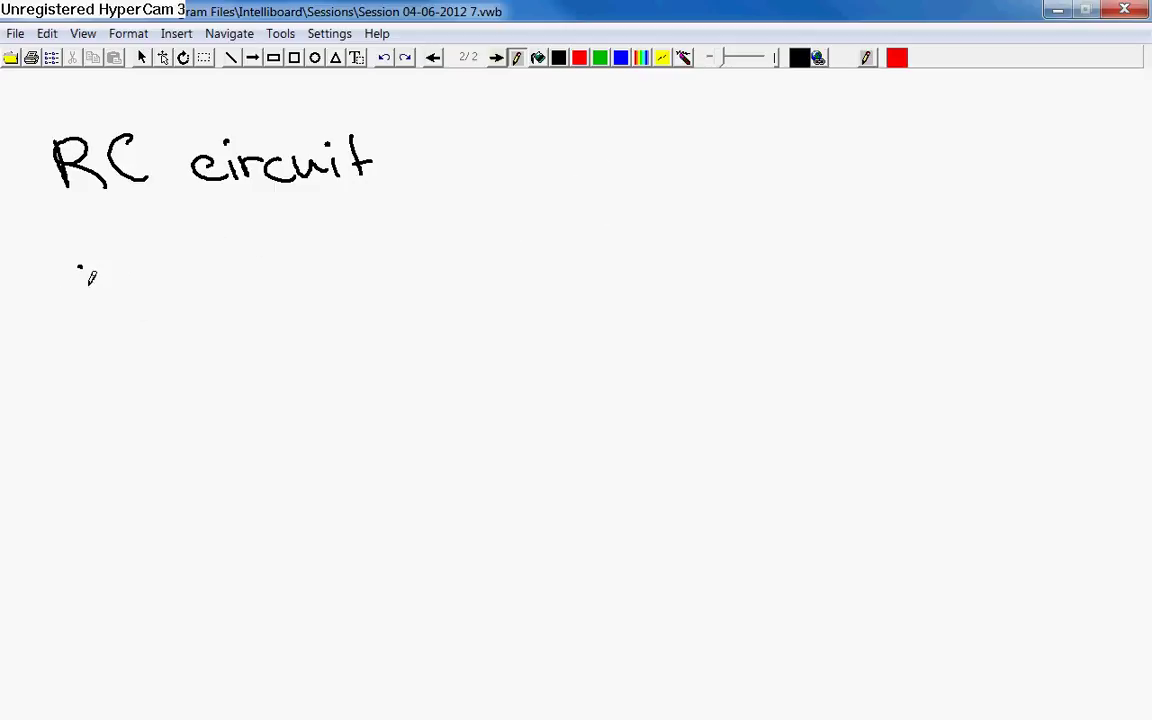
Sketch a V+ supply, resistor and capacitor with ground, labelled R and C.
mouse_move(78, 266)
mouse_down()
mouse_move(115, 254)
mouse_move(128, 268)
mouse_up()
mouse_move(120, 258)
mouse_down()
mouse_move(141, 255)
mouse_move(206, 298)
mouse_move(254, 270)
mouse_move(292, 296)
mouse_move(326, 266)
mouse_move(363, 280)
mouse_move(362, 296)
mouse_up()
mouse_move(378, 246)
mouse_down()
mouse_move(378, 293)
mouse_move(418, 271)
mouse_move(420, 298)
mouse_move(452, 285)
mouse_up()
mouse_move(267, 340)
mouse_down()
mouse_move(275, 372)
mouse_move(300, 370)
mouse_up()
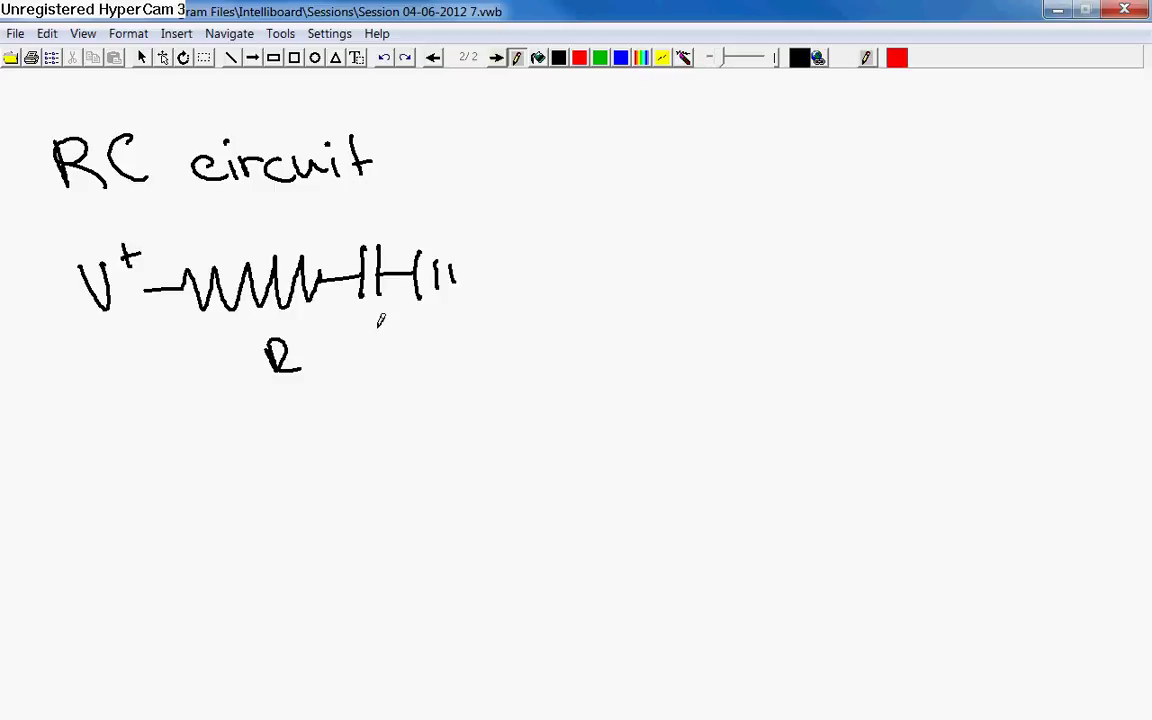
drag(396, 328, 398, 350)
Write C = q/V at the right with an arrow to C labelled Farads.
mouse_move(638, 128)
mouse_down()
mouse_move(650, 186)
mouse_move(705, 152)
mouse_up()
drag(681, 168, 717, 166)
mouse_move(798, 100)
mouse_down()
mouse_move(793, 147)
mouse_move(825, 147)
mouse_move(820, 168)
mouse_up()
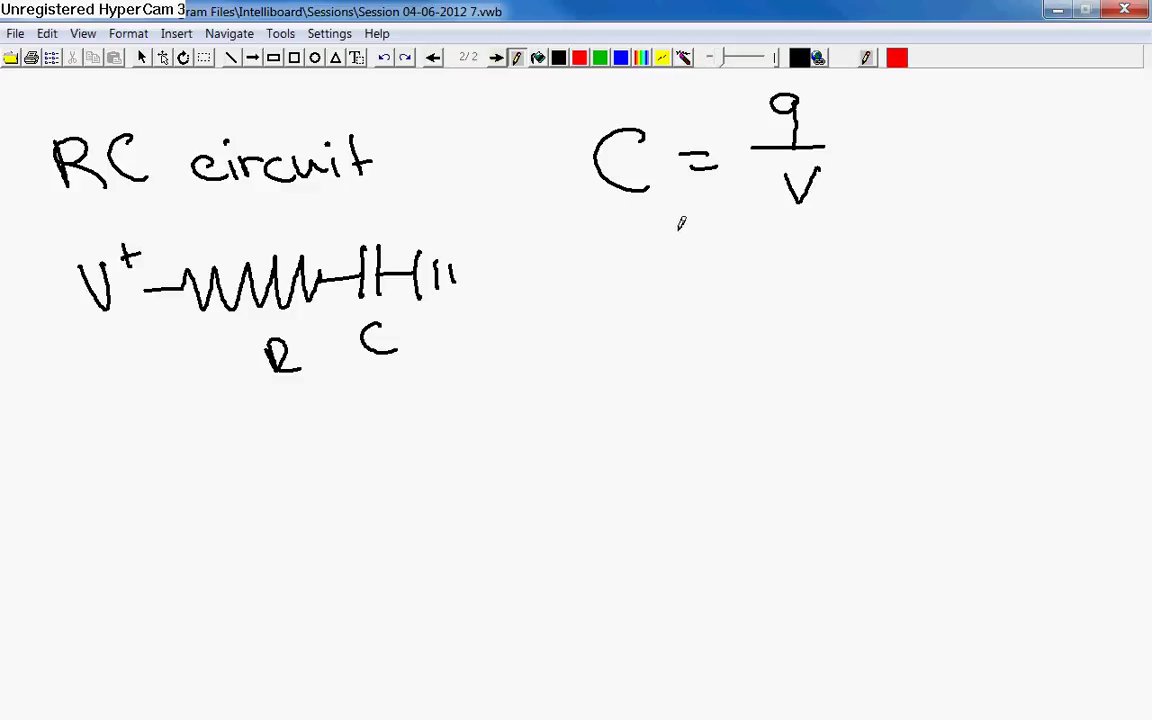
mouse_move(638, 221)
mouse_down()
mouse_move(638, 262)
mouse_move(655, 236)
mouse_up()
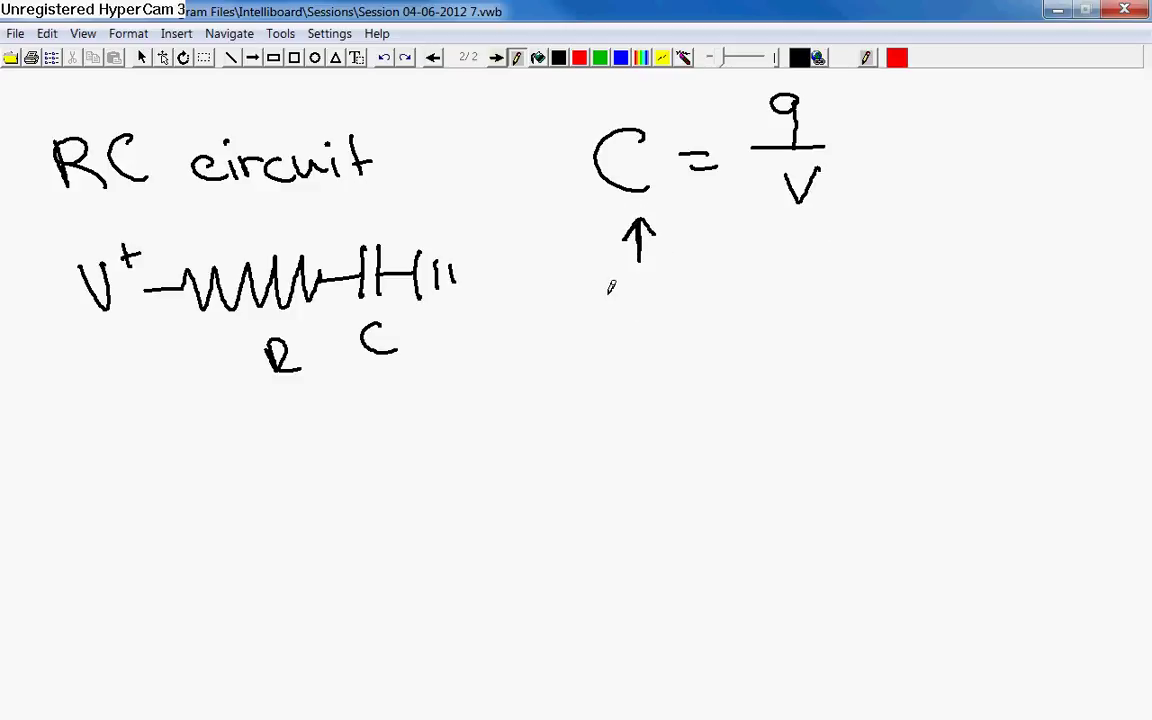
mouse_move(610, 287)
mouse_down()
mouse_move(630, 268)
mouse_move(630, 290)
mouse_move(668, 303)
mouse_move(738, 288)
mouse_move(736, 305)
mouse_up()
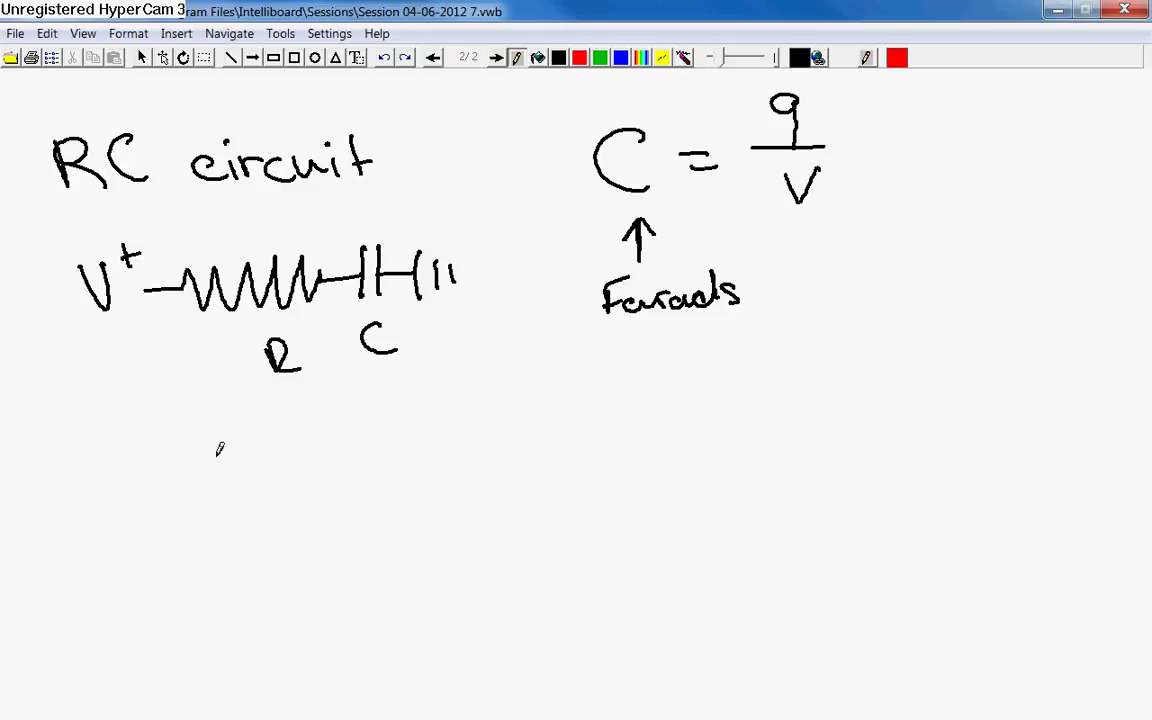
Write Ohm's law V=IR below the circuit.
mouse_move(211, 448)
mouse_down()
mouse_move(233, 492)
mouse_move(258, 438)
mouse_move(290, 462)
mouse_up()
click(264, 466)
mouse_move(262, 484)
mouse_down()
mouse_move(305, 480)
mouse_move(350, 450)
mouse_up()
mouse_move(335, 452)
mouse_down()
mouse_move(335, 495)
mouse_move(358, 493)
mouse_up()
drag(382, 452, 382, 490)
drag(382, 452, 422, 487)
Write I = q/z to the right of V=IR.
drag(490, 436, 550, 434)
mouse_move(520, 436)
mouse_down()
mouse_move(520, 482)
mouse_move(554, 482)
mouse_move(604, 448)
mouse_up()
drag(572, 461, 606, 459)
mouse_move(653, 405)
mouse_down()
mouse_move(630, 412)
mouse_move(650, 435)
mouse_move(690, 437)
mouse_up()
drag(645, 474, 670, 491)
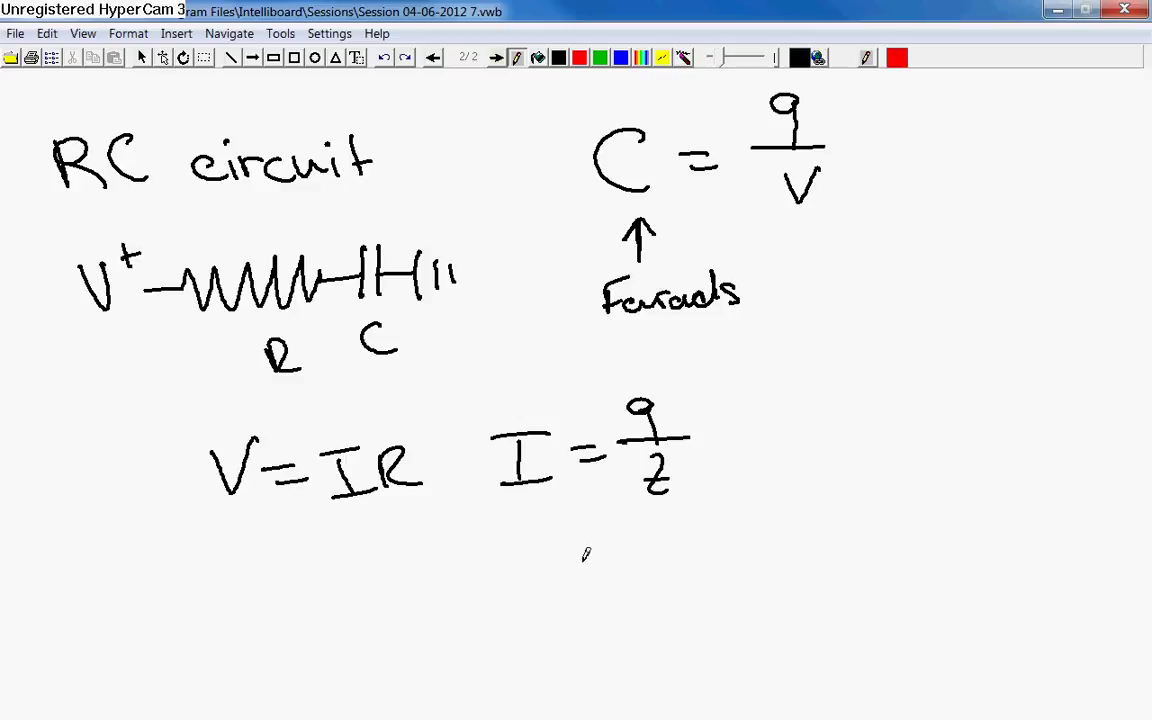
Write q = It below the equations.
mouse_move(550, 565)
mouse_down()
mouse_move(549, 616)
mouse_move(598, 561)
mouse_up()
drag(580, 573, 645, 533)
mouse_move(631, 536)
mouse_down()
mouse_move(630, 575)
mouse_move(648, 573)
mouse_up()
mouse_move(674, 532)
mouse_down()
mouse_move(688, 568)
mouse_move(690, 550)
mouse_up()
Write C = It/IR at the right, strike through both I's, and add t = RC.
mouse_move(811, 392)
mouse_down()
mouse_move(790, 401)
mouse_move(814, 417)
mouse_move(840, 389)
mouse_move(850, 404)
mouse_up()
mouse_move(890, 348)
mouse_down()
mouse_move(915, 344)
mouse_move(903, 375)
mouse_move(944, 371)
mouse_move(944, 355)
mouse_up()
mouse_move(886, 389)
mouse_down()
mouse_move(946, 386)
mouse_move(918, 403)
mouse_up()
drag(905, 404, 904, 432)
mouse_move(892, 434)
mouse_down()
mouse_move(940, 418)
mouse_move(953, 432)
mouse_up()
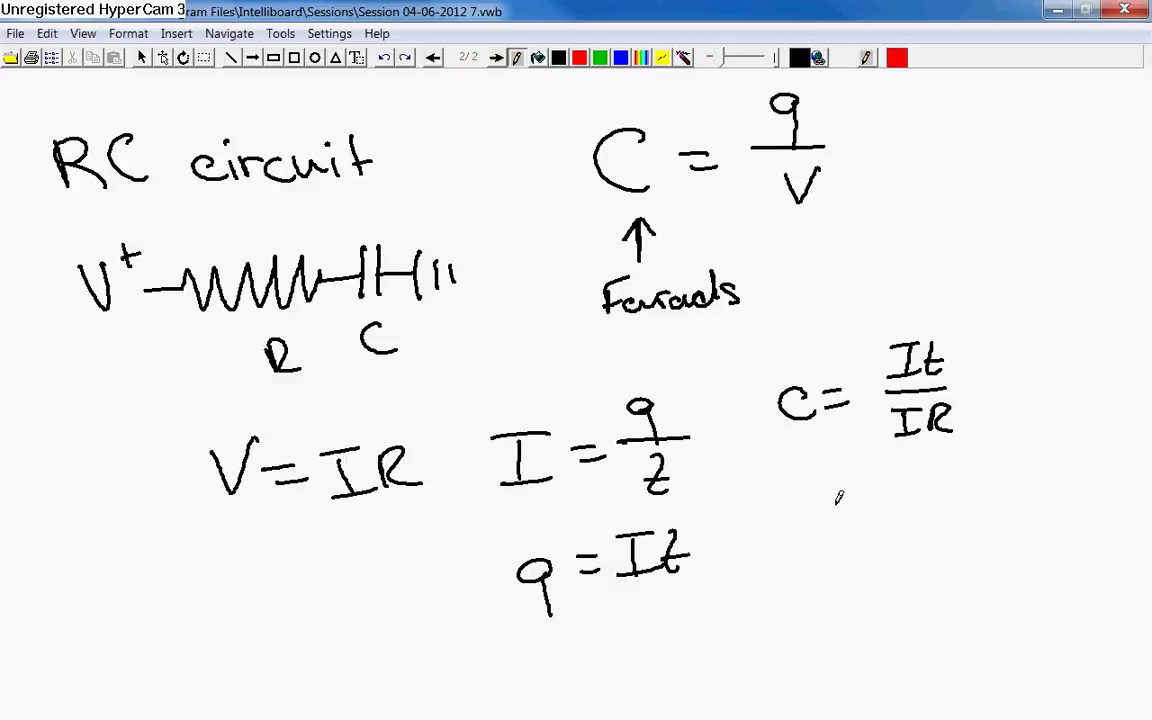
drag(893, 378, 912, 345)
drag(893, 433, 910, 408)
mouse_move(823, 494)
mouse_down()
mouse_move(829, 508)
mouse_move(882, 503)
mouse_up()
mouse_move(849, 517)
mouse_down()
mouse_move(891, 504)
mouse_move(920, 518)
mouse_move(961, 490)
mouse_move(997, 508)
mouse_up()
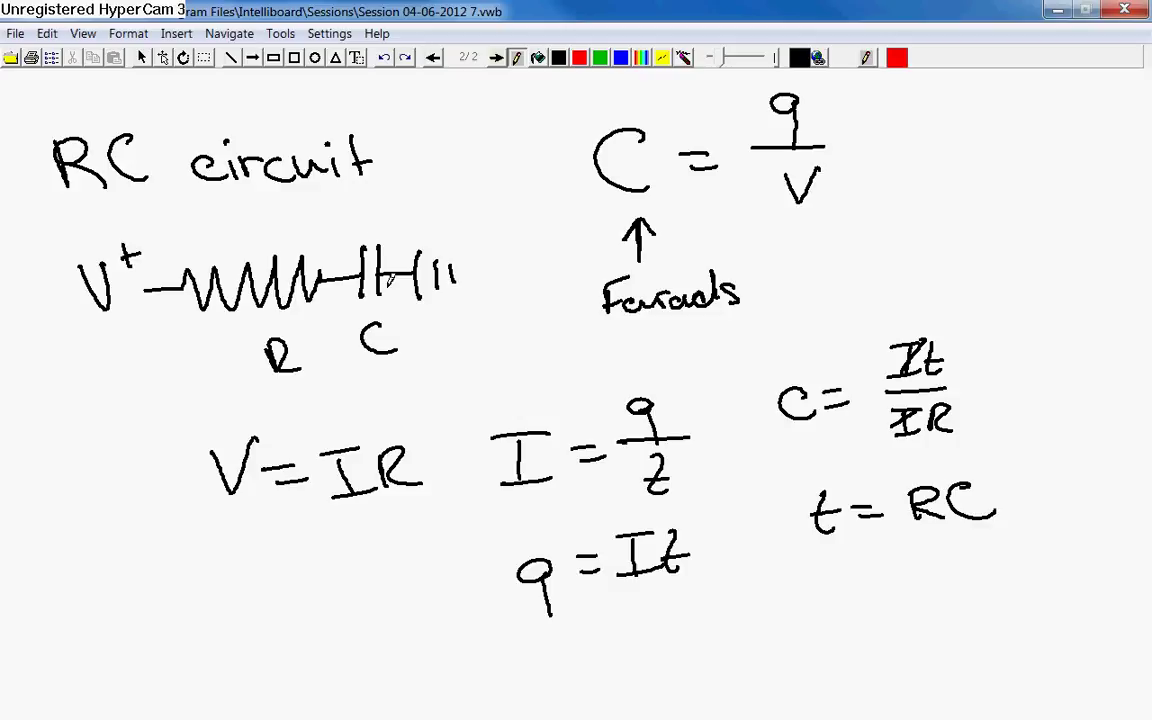
On a new page, draw graph axes labelled V and t.
click(496, 60)
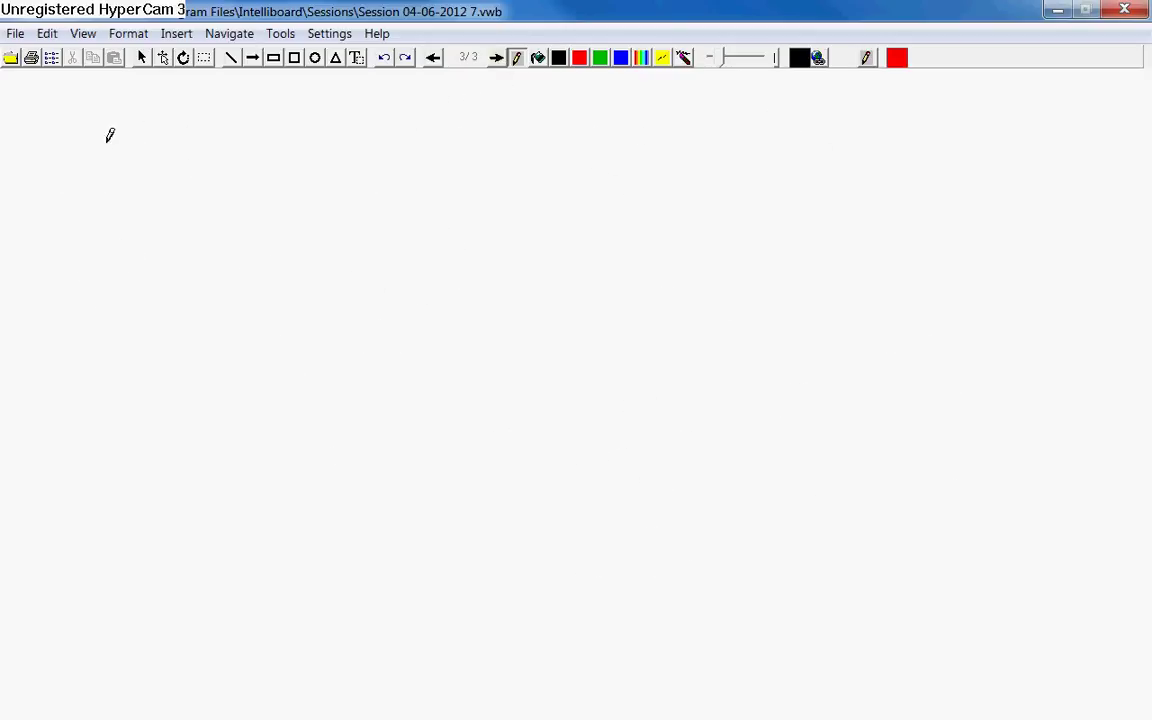
mouse_move(118, 141)
mouse_down()
mouse_move(137, 238)
mouse_move(172, 308)
mouse_move(473, 297)
mouse_up()
drag(69, 193, 100, 192)
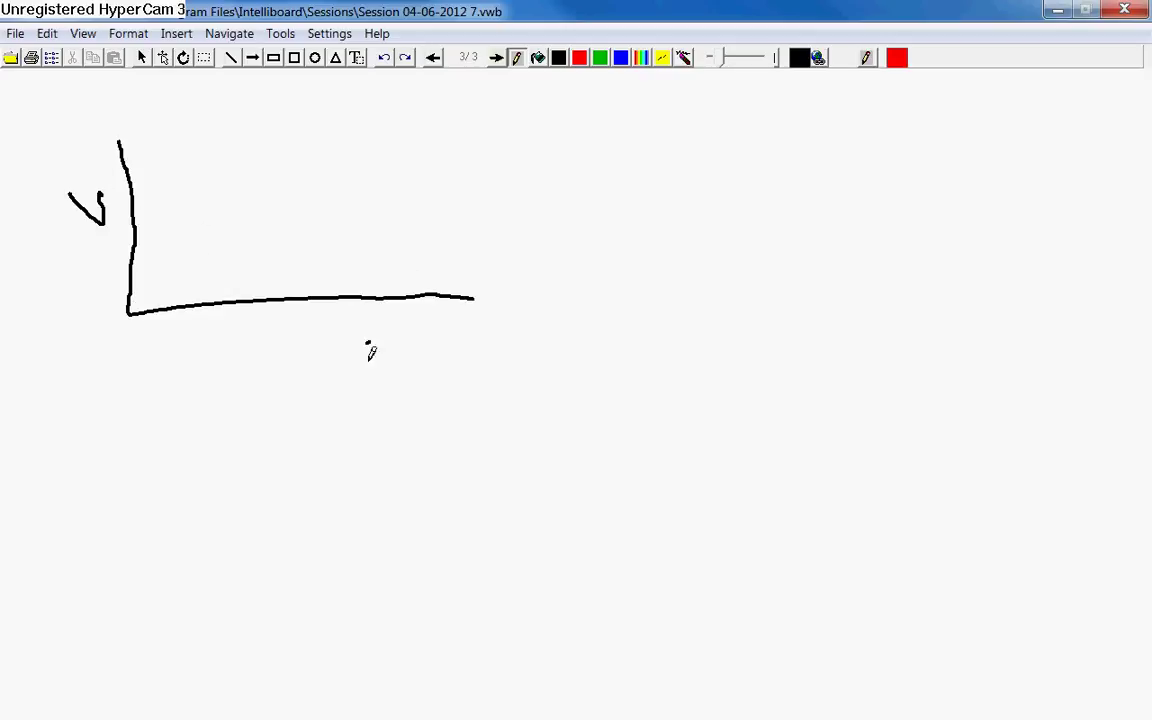
drag(368, 342, 383, 379)
drag(356, 363, 378, 362)
Draw the rising charging curve and write the title 'Charging Graphs'.
mouse_move(129, 310)
mouse_down()
mouse_move(160, 245)
mouse_move(259, 184)
mouse_move(456, 163)
mouse_up()
mouse_move(744, 260)
mouse_down()
mouse_move(771, 283)
mouse_move(841, 267)
mouse_move(850, 294)
mouse_move(860, 270)
mouse_move(896, 252)
mouse_move(908, 272)
mouse_move(919, 261)
mouse_move(978, 266)
mouse_move(994, 244)
mouse_move(1036, 260)
mouse_move(1059, 232)
mouse_move(1085, 266)
mouse_up()
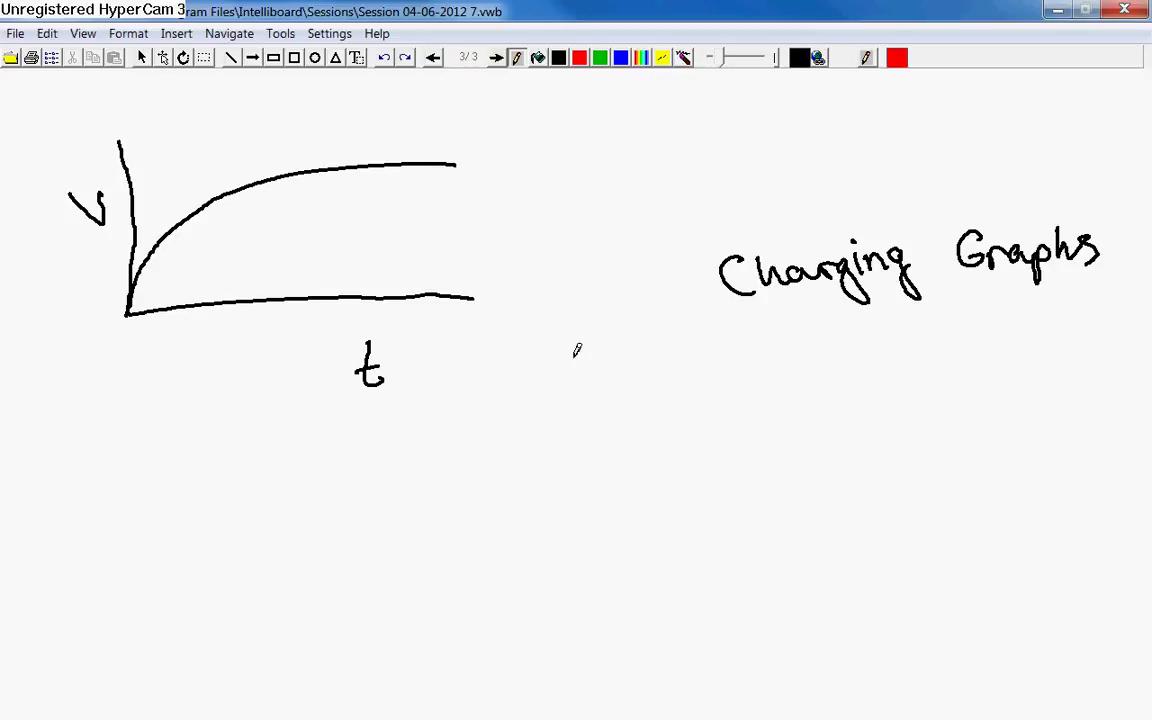
drag(130, 187, 141, 187)
Draw a dashed asymptote labelled V_in, then return to the RC circuit page.
drag(168, 183, 186, 182)
drag(206, 179, 460, 171)
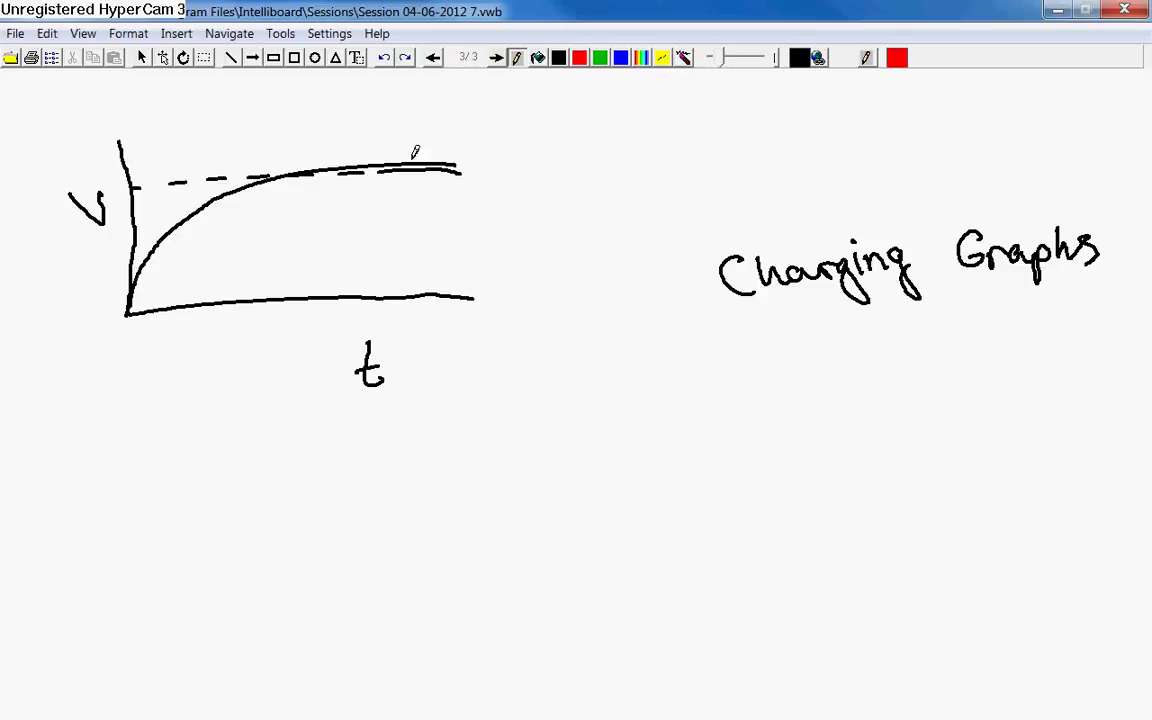
drag(484, 157, 514, 156)
click(518, 190)
drag(518, 200, 518, 214)
drag(531, 214, 551, 210)
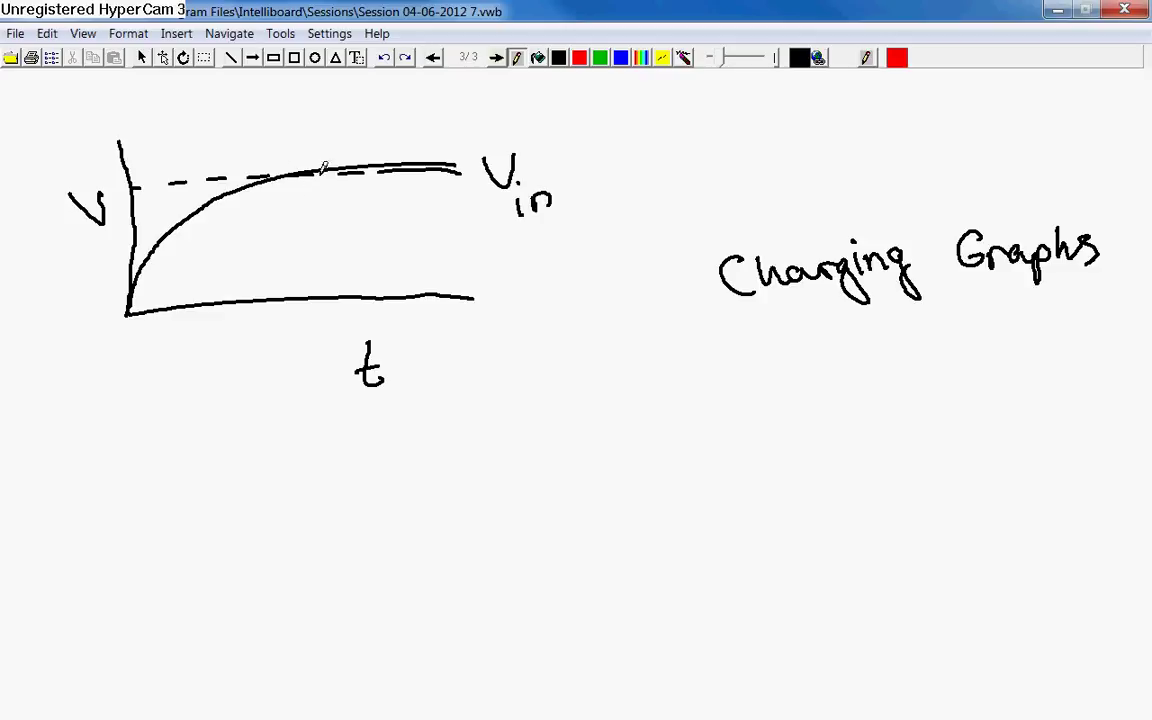
click(433, 57)
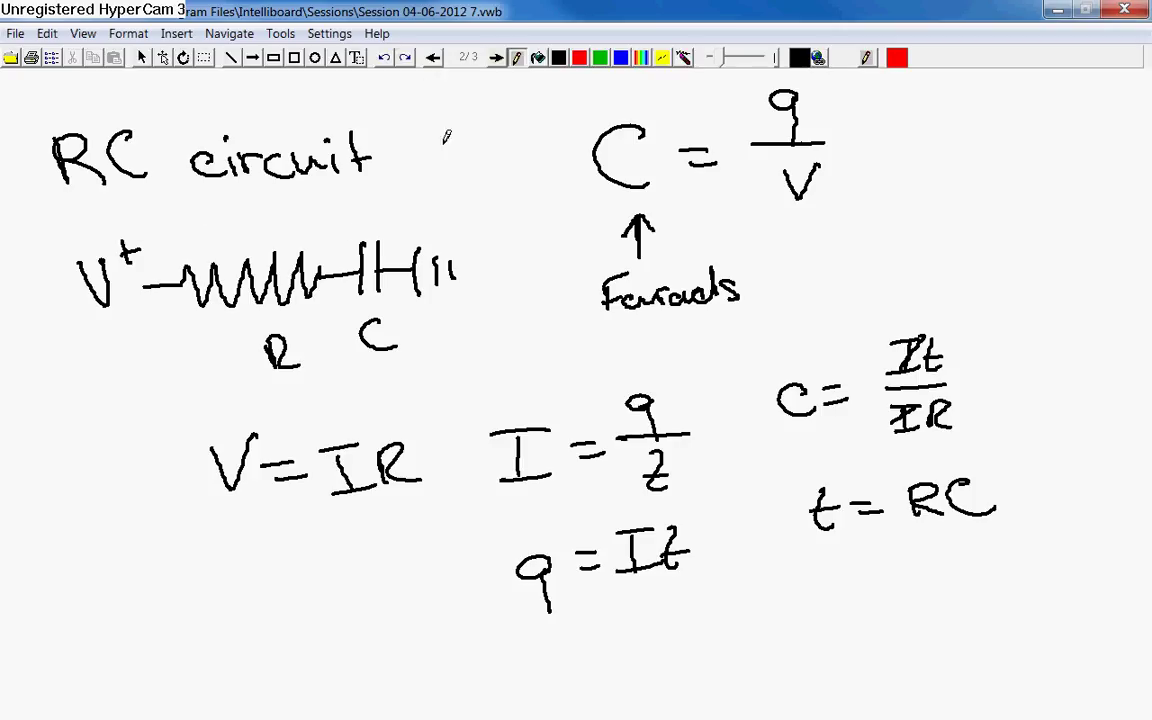
On the charging graph page, draw I–t axes below and a decaying current curve.
click(436, 57)
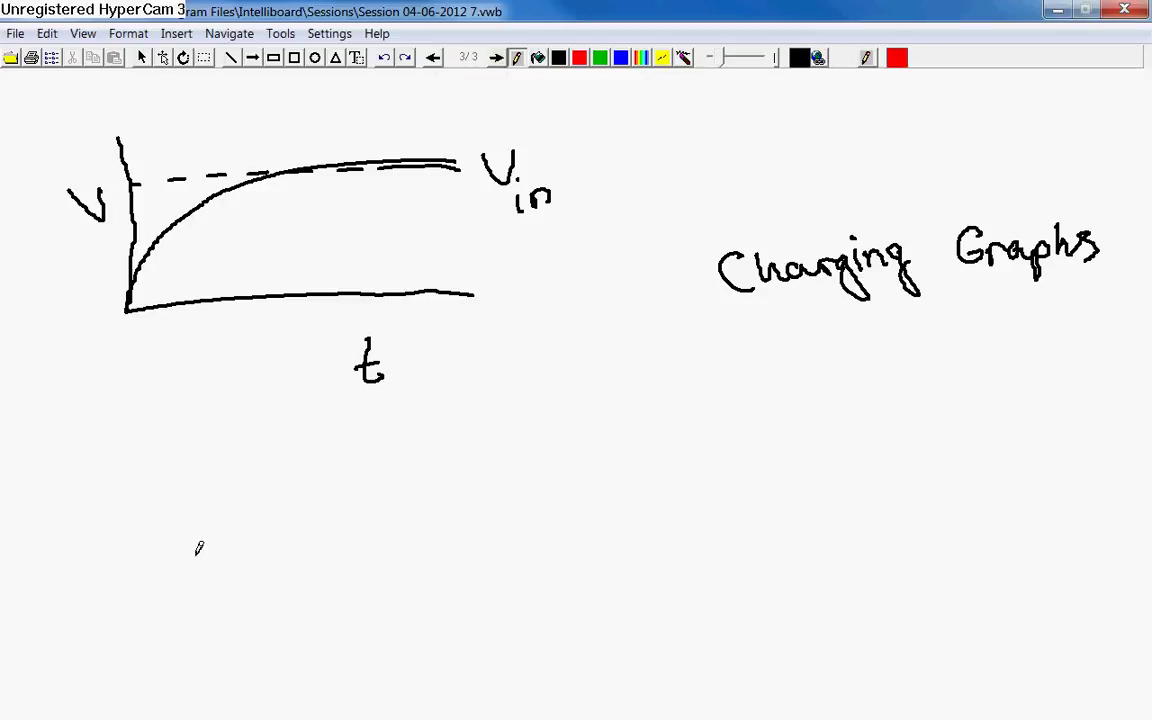
mouse_move(128, 493)
mouse_down()
mouse_move(133, 620)
mouse_move(465, 634)
mouse_up()
drag(80, 563, 104, 558)
mouse_move(96, 560)
mouse_down()
mouse_move(98, 590)
mouse_move(114, 583)
mouse_up()
mouse_move(315, 665)
mouse_down()
mouse_move(318, 690)
mouse_move(326, 678)
mouse_up()
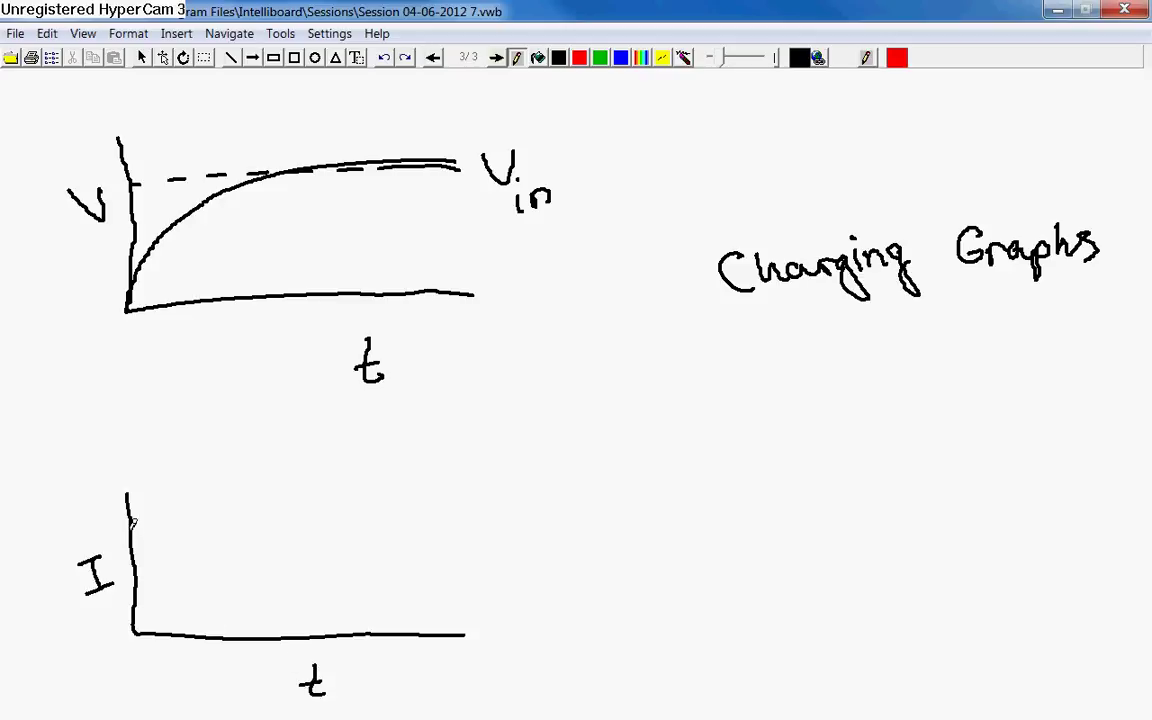
mouse_move(131, 514)
mouse_down()
mouse_move(163, 589)
mouse_move(189, 603)
mouse_move(413, 632)
mouse_move(378, 630)
mouse_up()
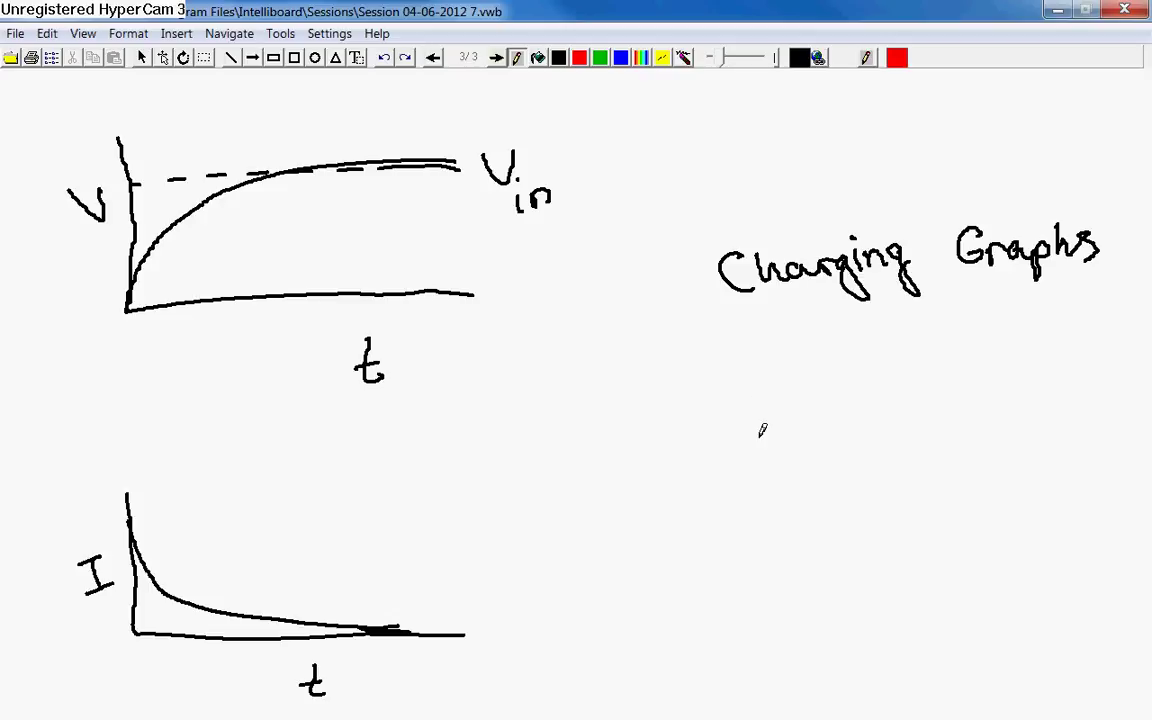
click(432, 58)
click(432, 58)
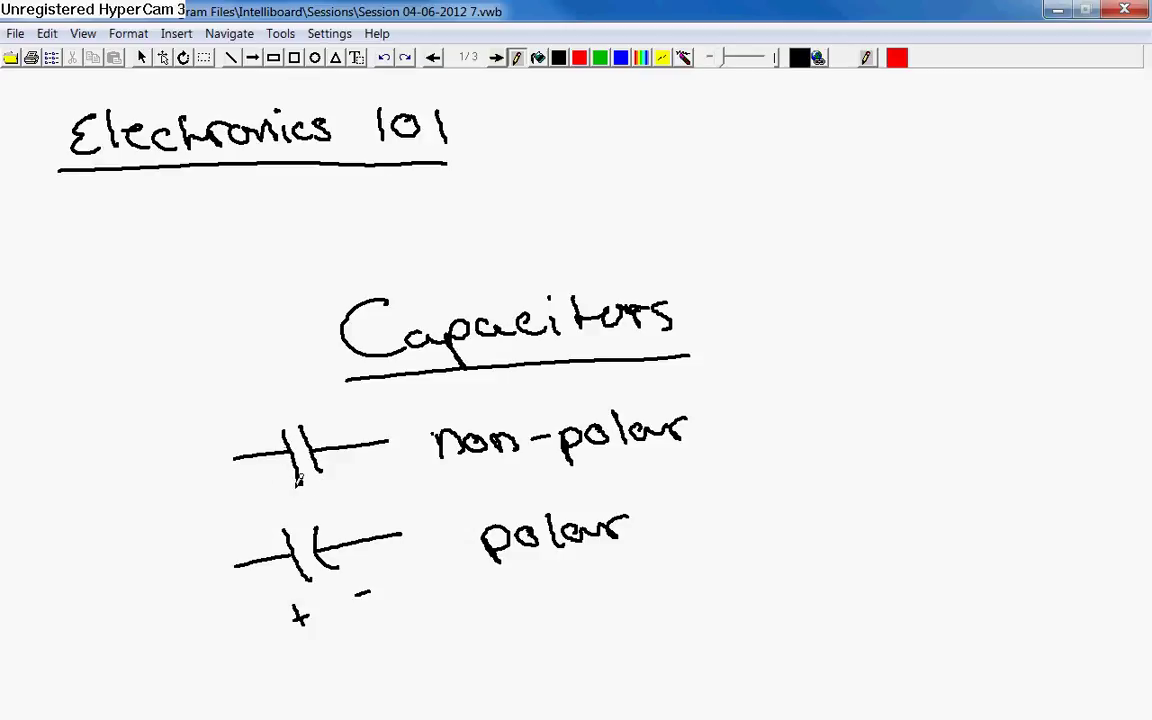
click(496, 57)
click(496, 57)
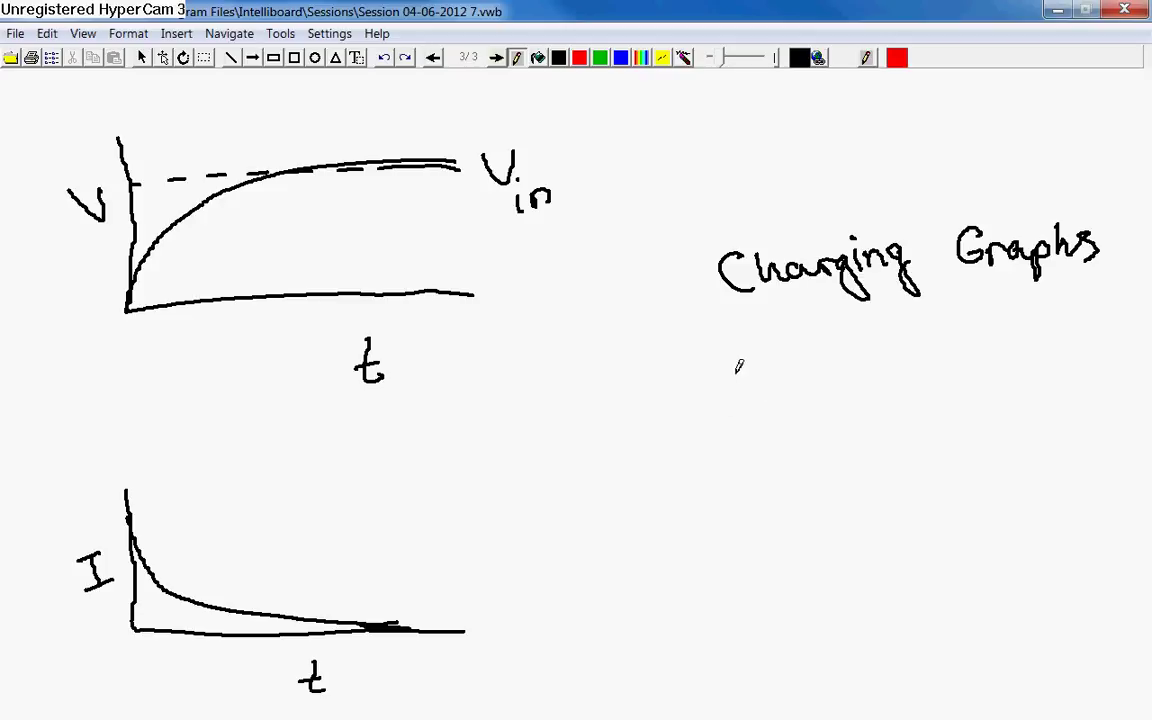
Write 'DC-chock' under Charging Graphs, then undo the last three strokes.
mouse_move(743, 371)
mouse_down()
mouse_move(748, 383)
mouse_move(825, 375)
mouse_move(869, 356)
mouse_move(895, 388)
mouse_move(908, 362)
mouse_move(955, 368)
mouse_up()
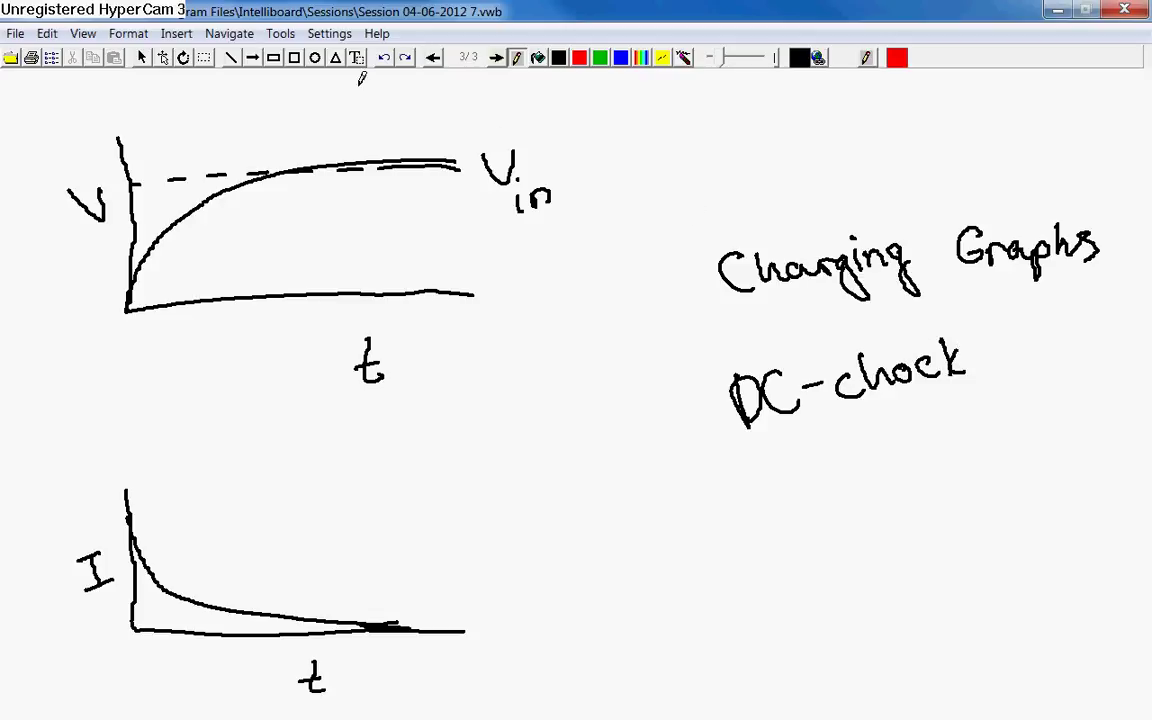
click(385, 59)
click(385, 59)
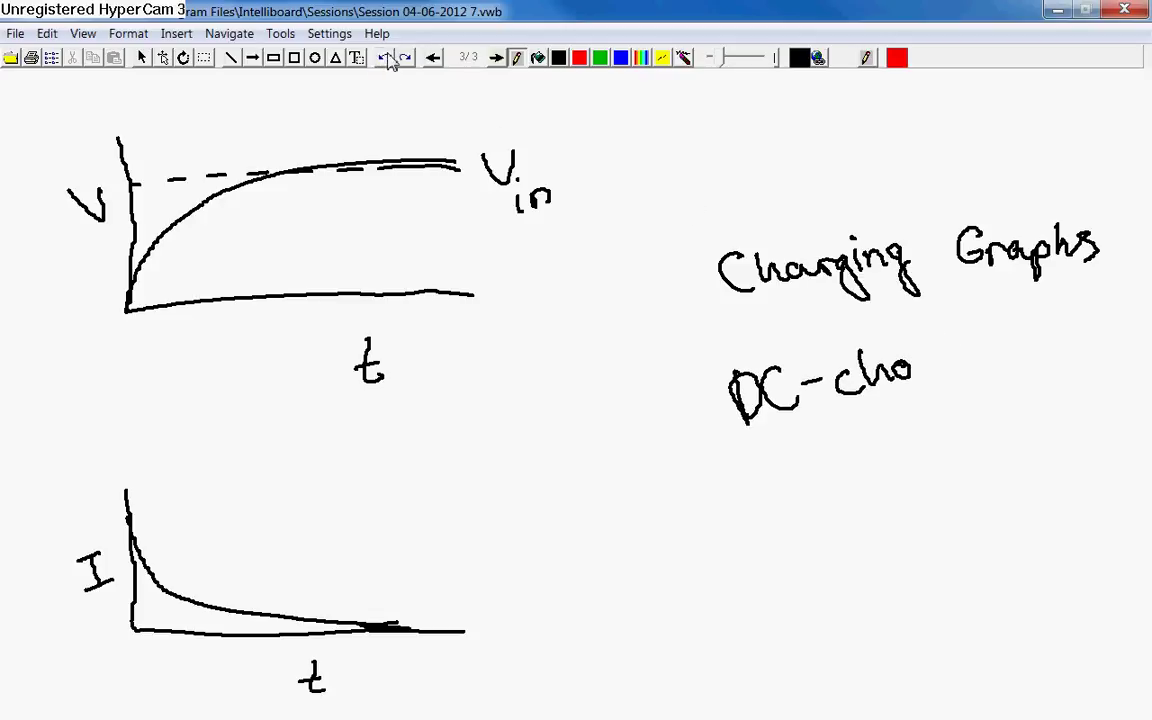
click(385, 59)
Finish spelling 'DC-choke', then flip to the RC circuit page and back.
drag(902, 371, 953, 341)
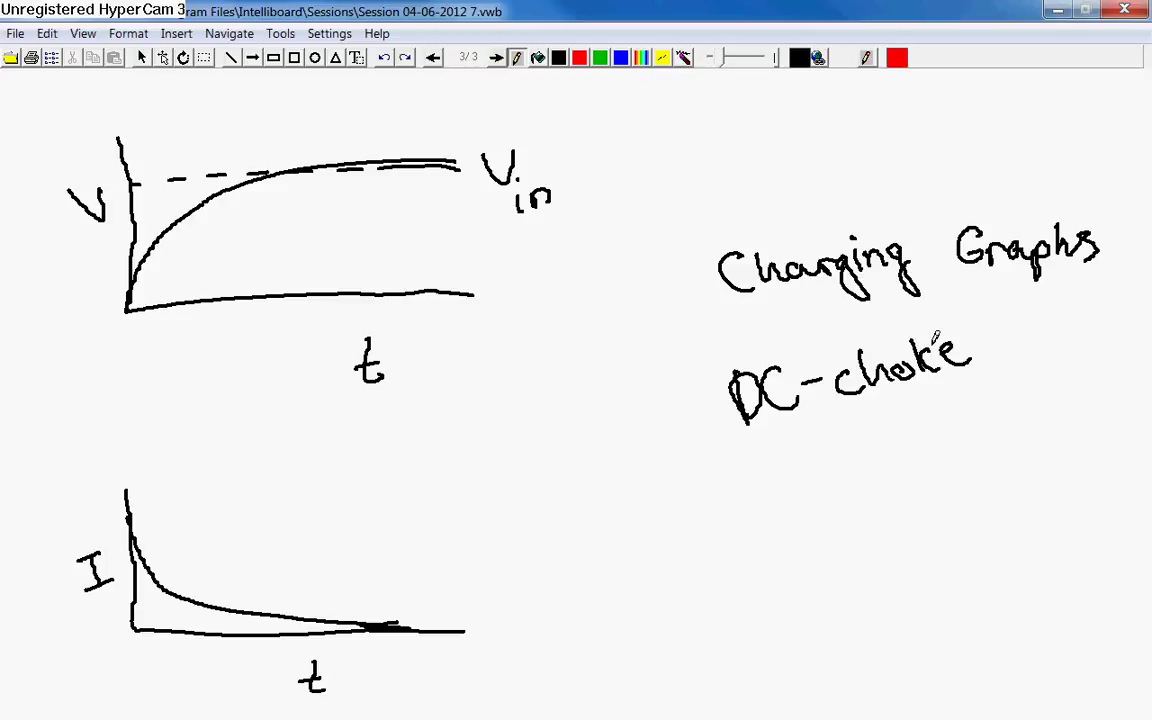
click(433, 58)
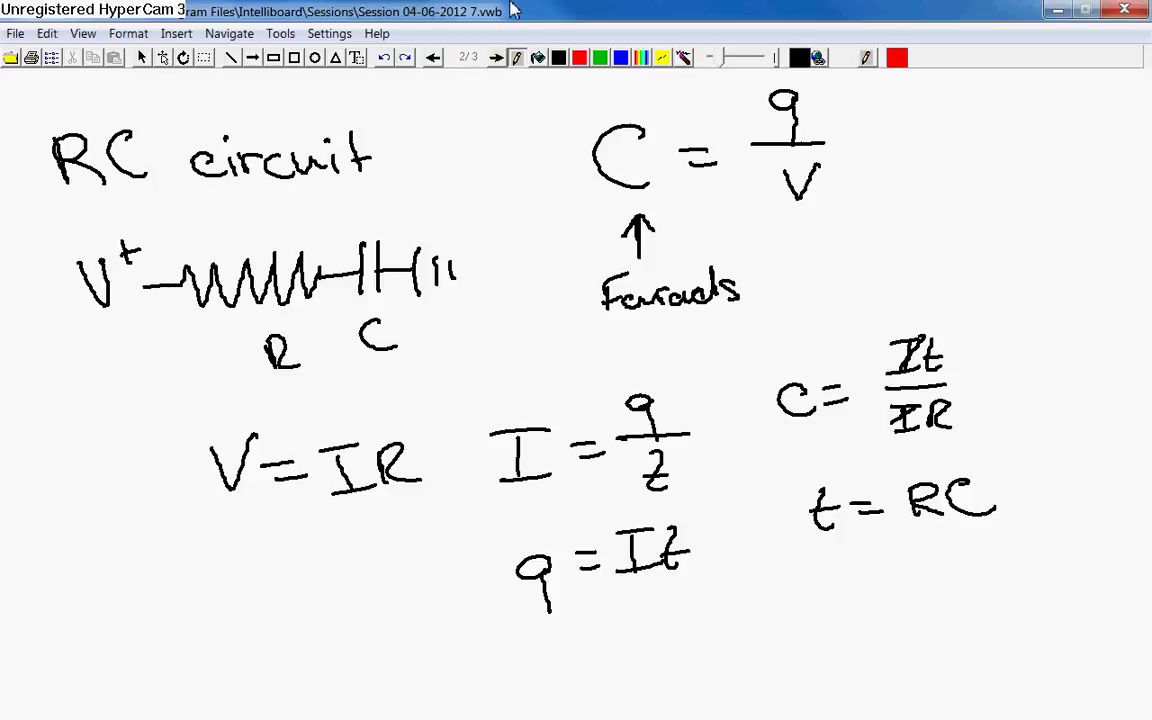
click(496, 58)
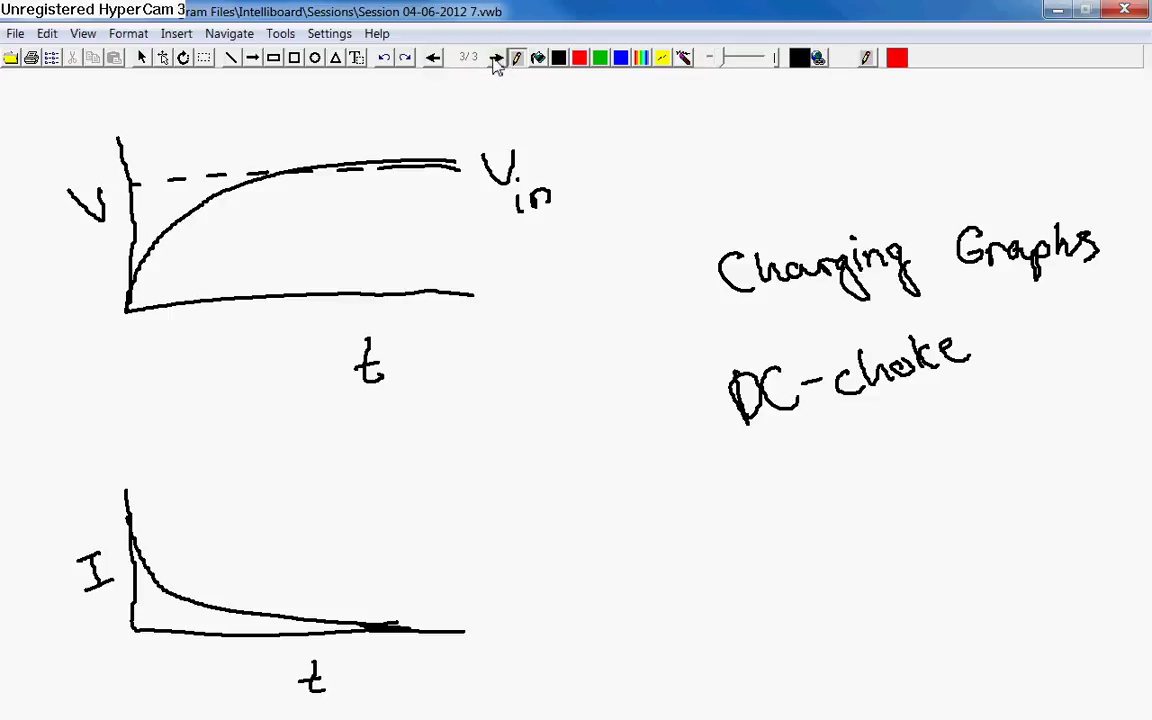
Minimise Intelliboard, run the 5 V RC simulation, pause, reset, and pause again.
click(1059, 11)
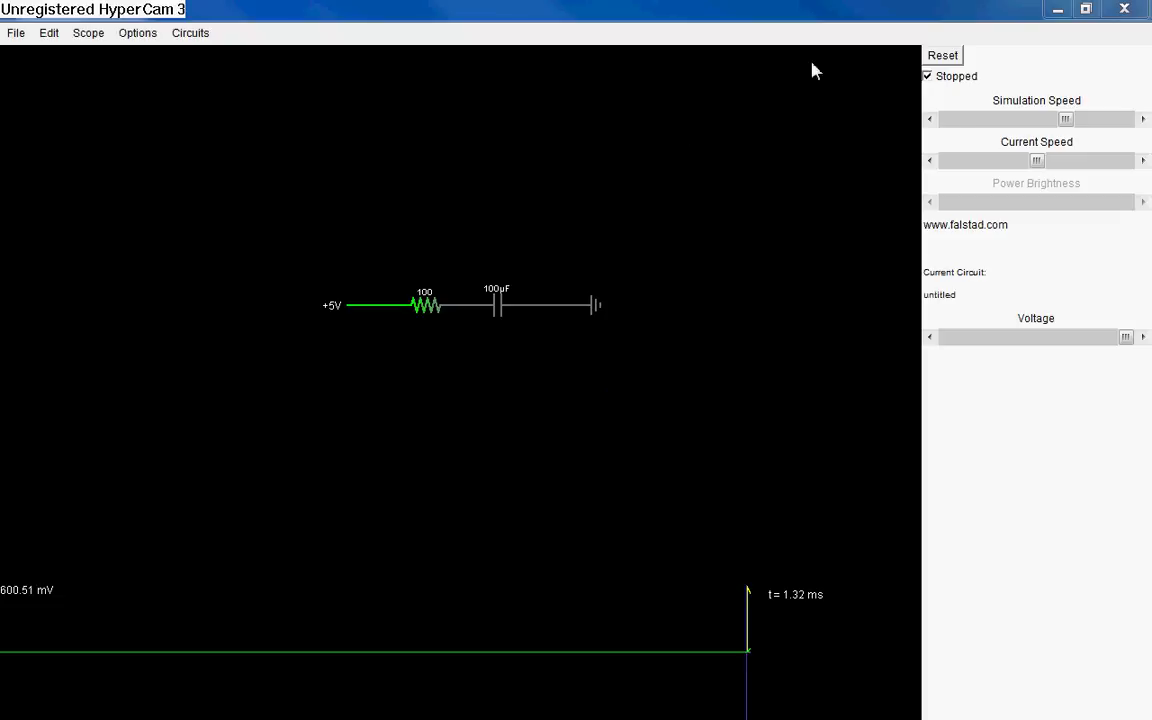
click(960, 77)
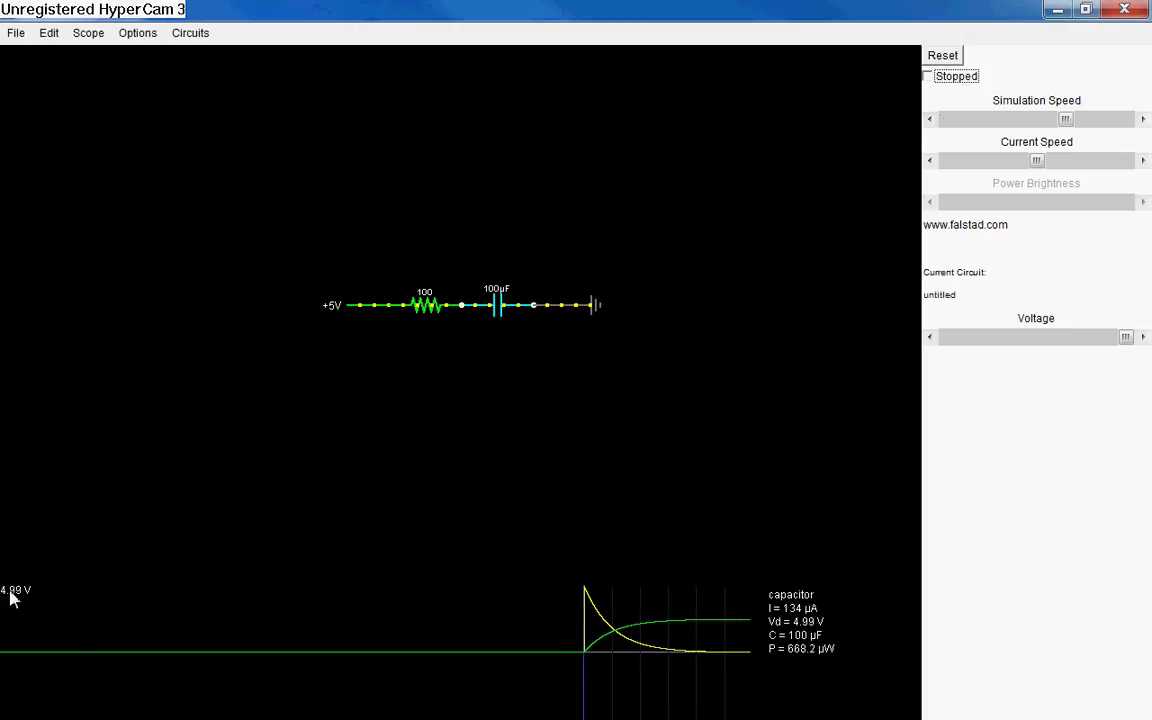
click(962, 78)
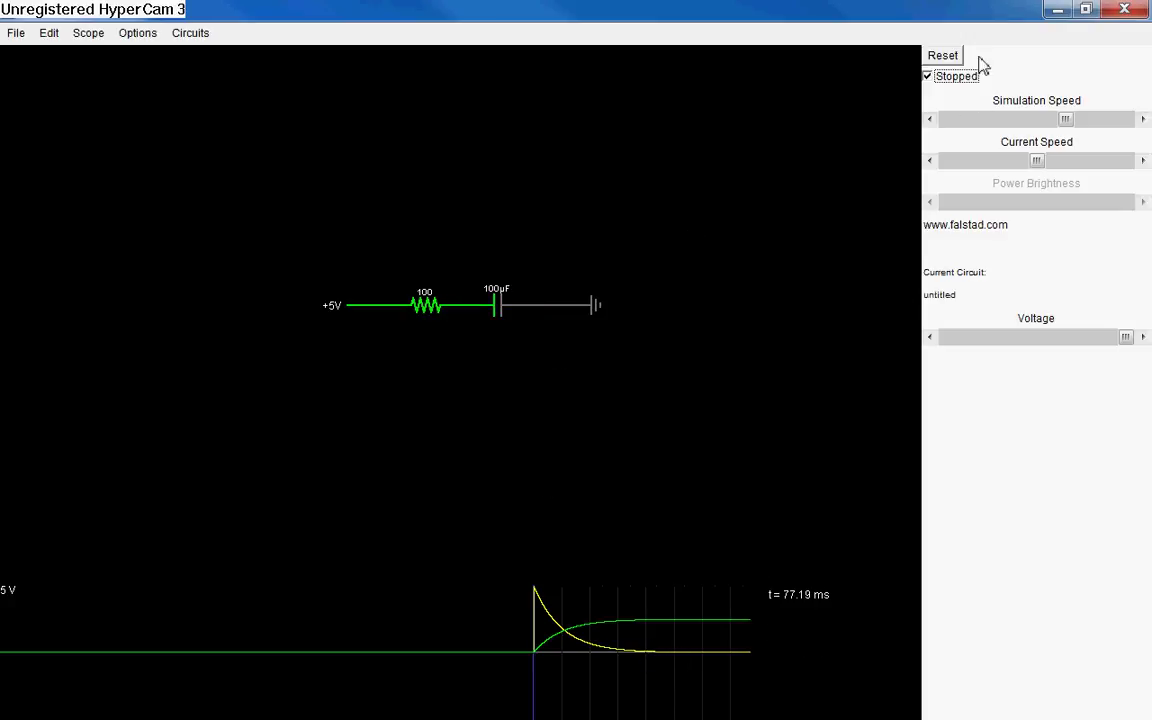
click(950, 57)
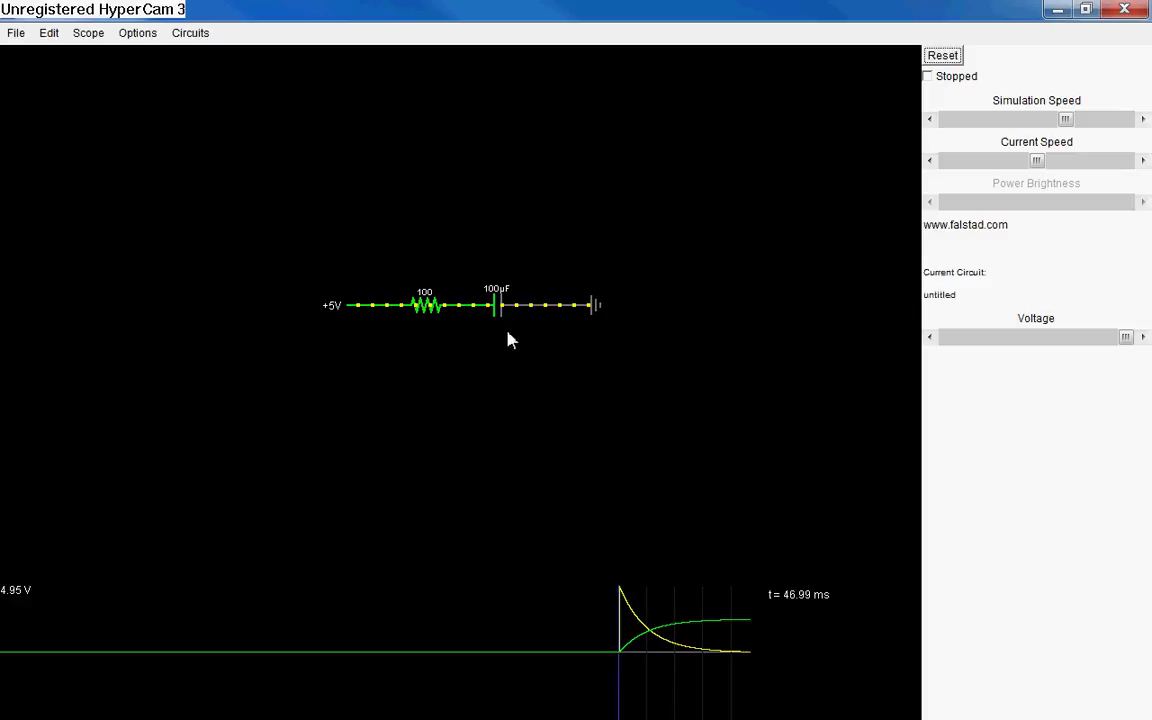
click(943, 80)
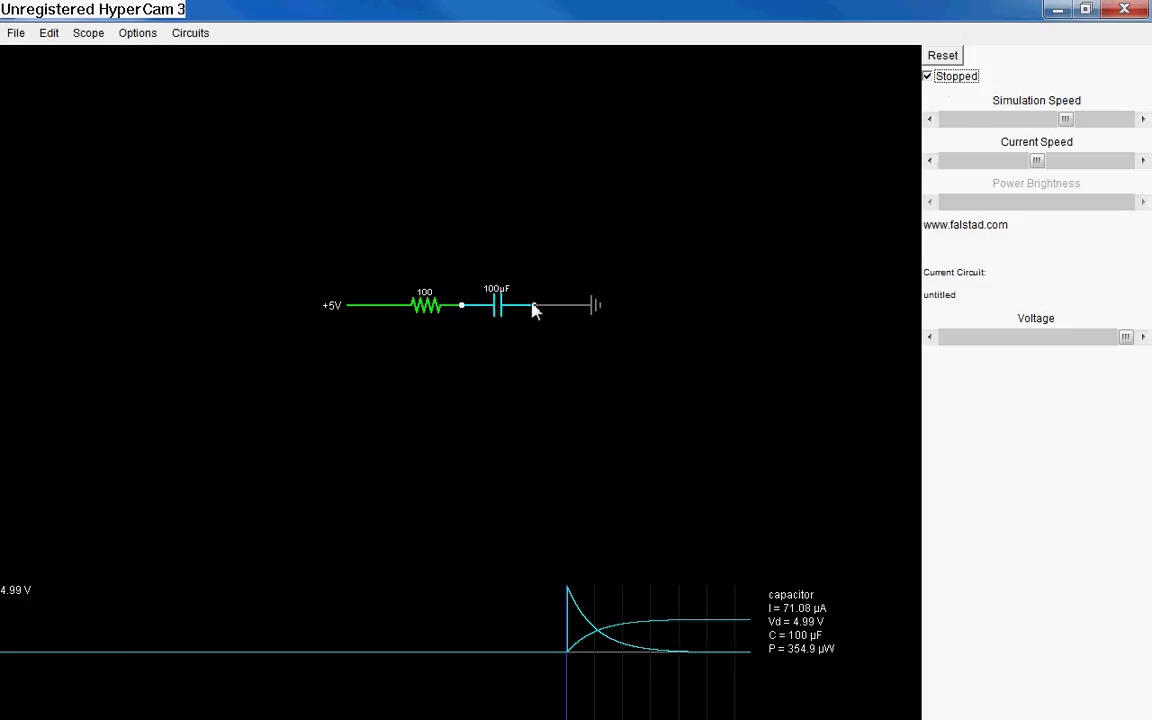
Resume the simulation and drop the source voltage to 3.8 V, then to 2.7 V.
click(957, 77)
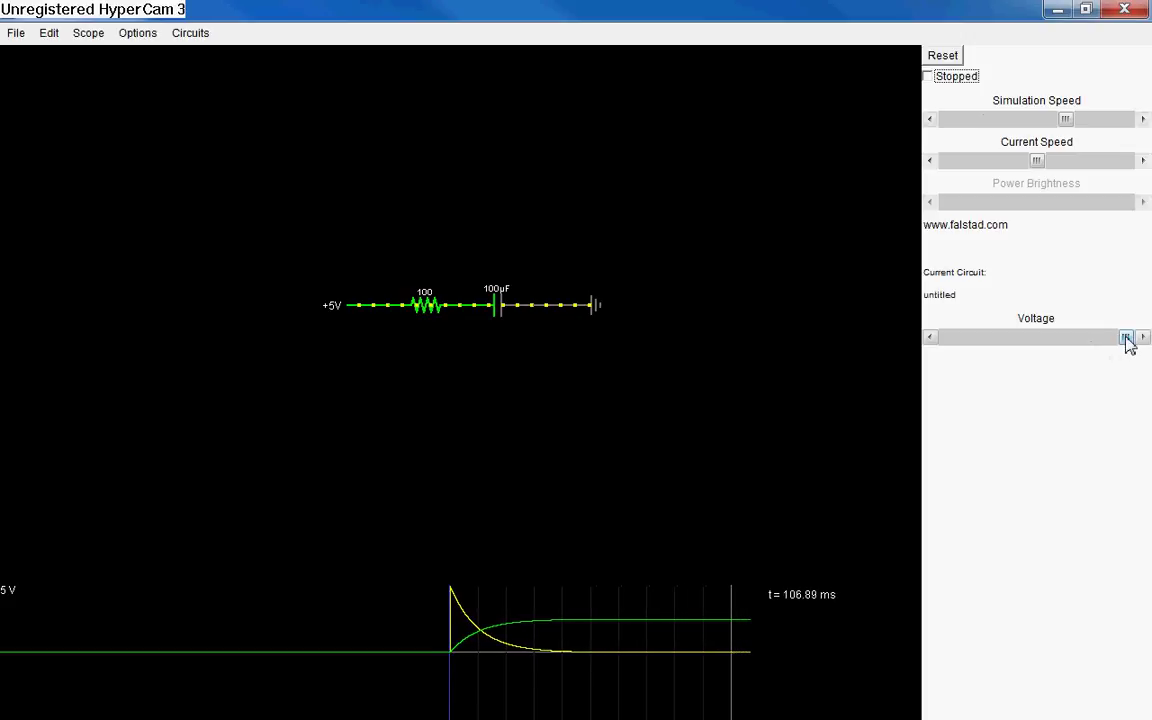
drag(1126, 340, 1085, 344)
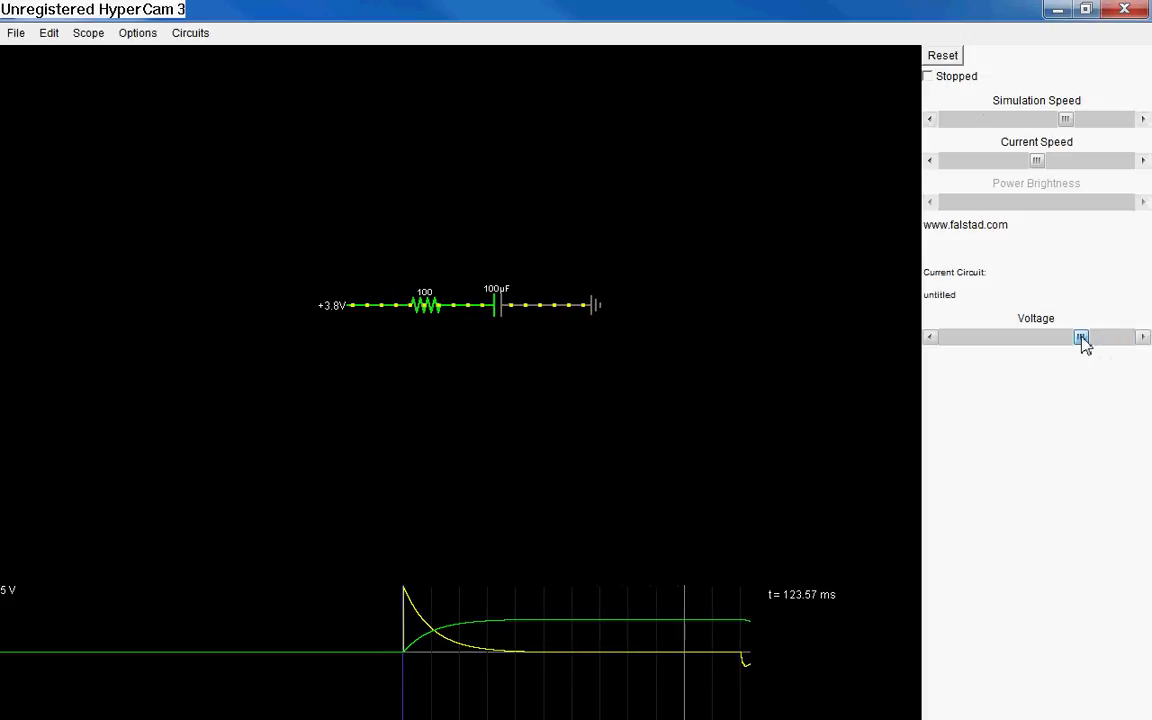
mouse_move(738, 648)
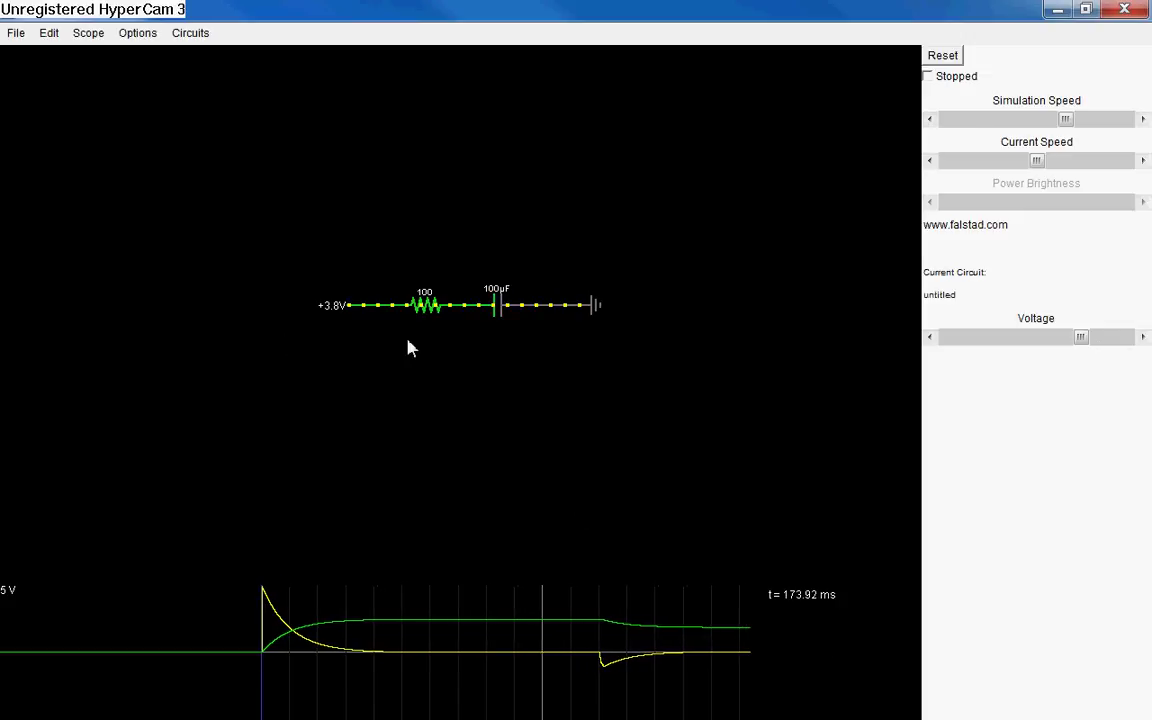
mouse_move(489, 311)
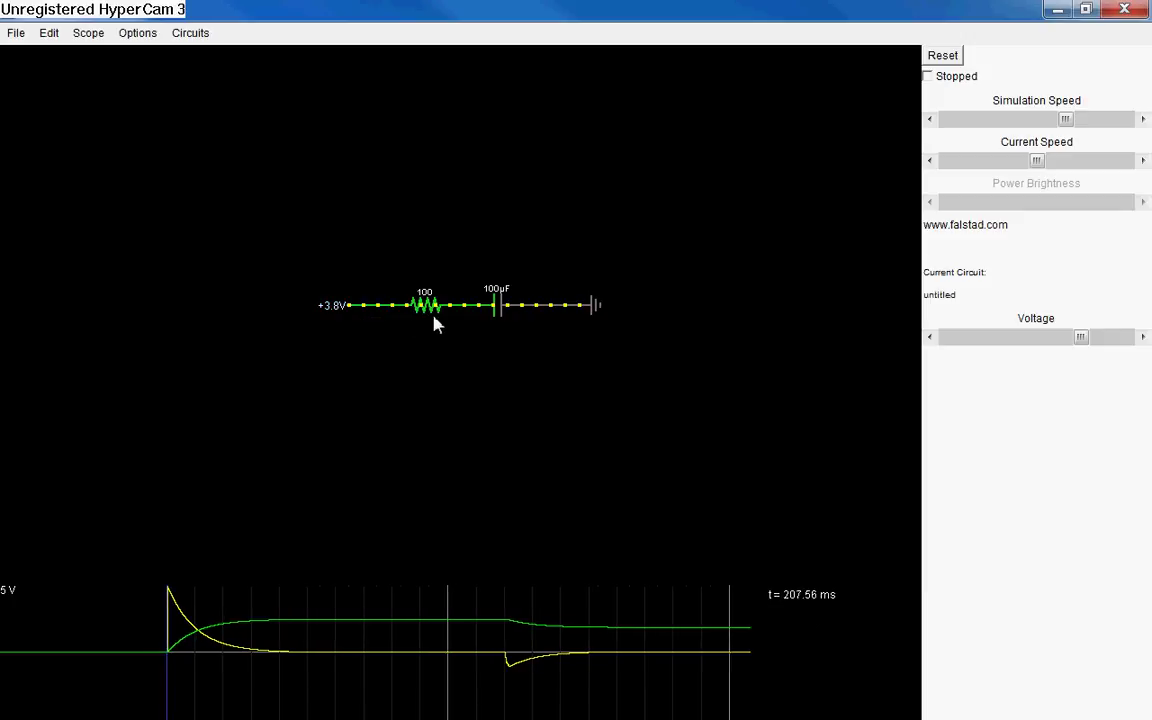
mouse_move(420, 621)
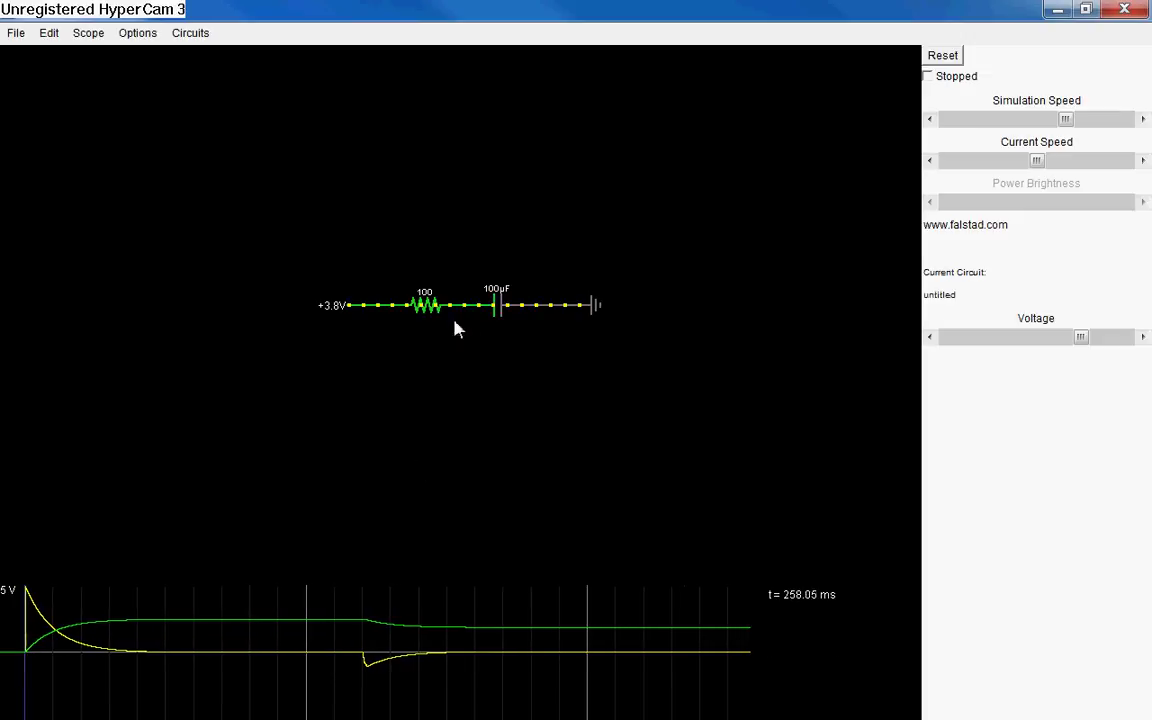
mouse_move(395, 646)
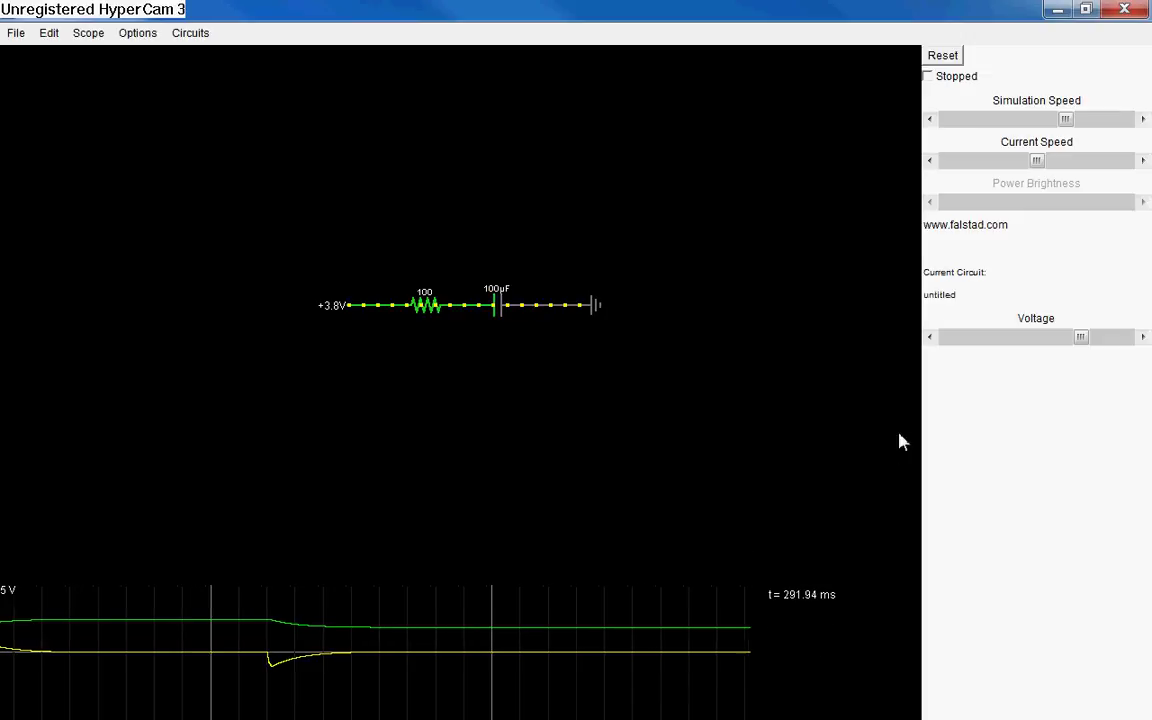
drag(1081, 337, 1146, 342)
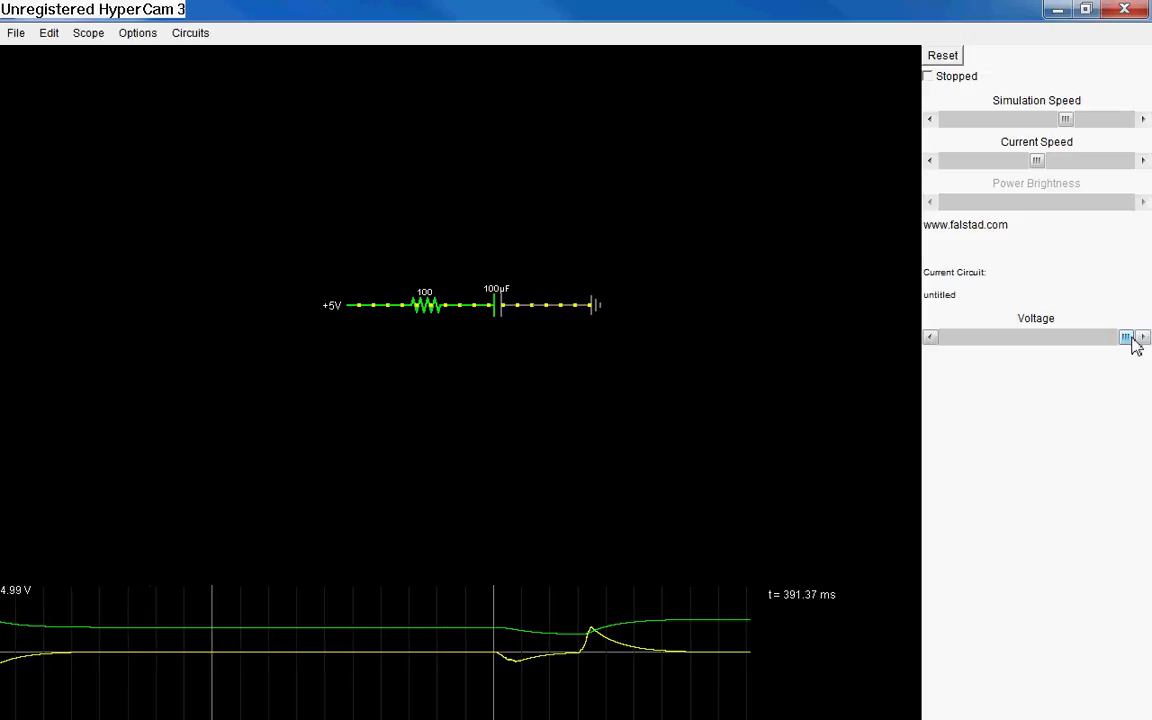
Step the source voltage down as low as 1.1 V, then bring it back to +5 V.
click(1099, 338)
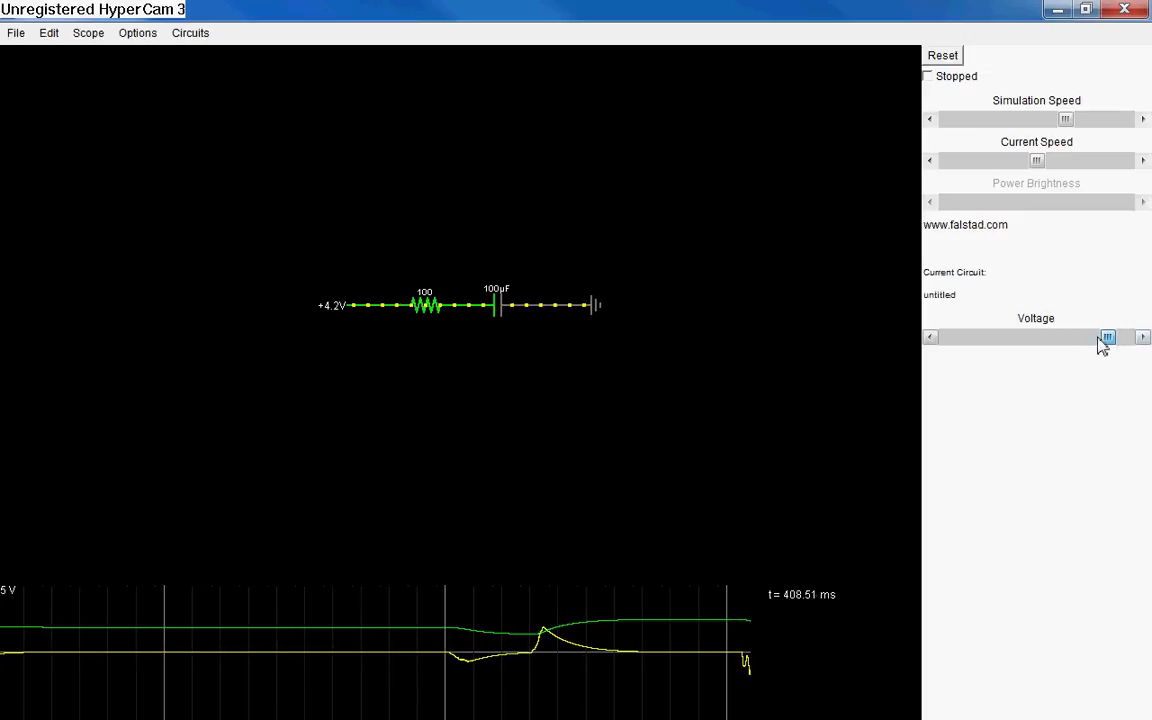
click(1098, 342)
click(1148, 338)
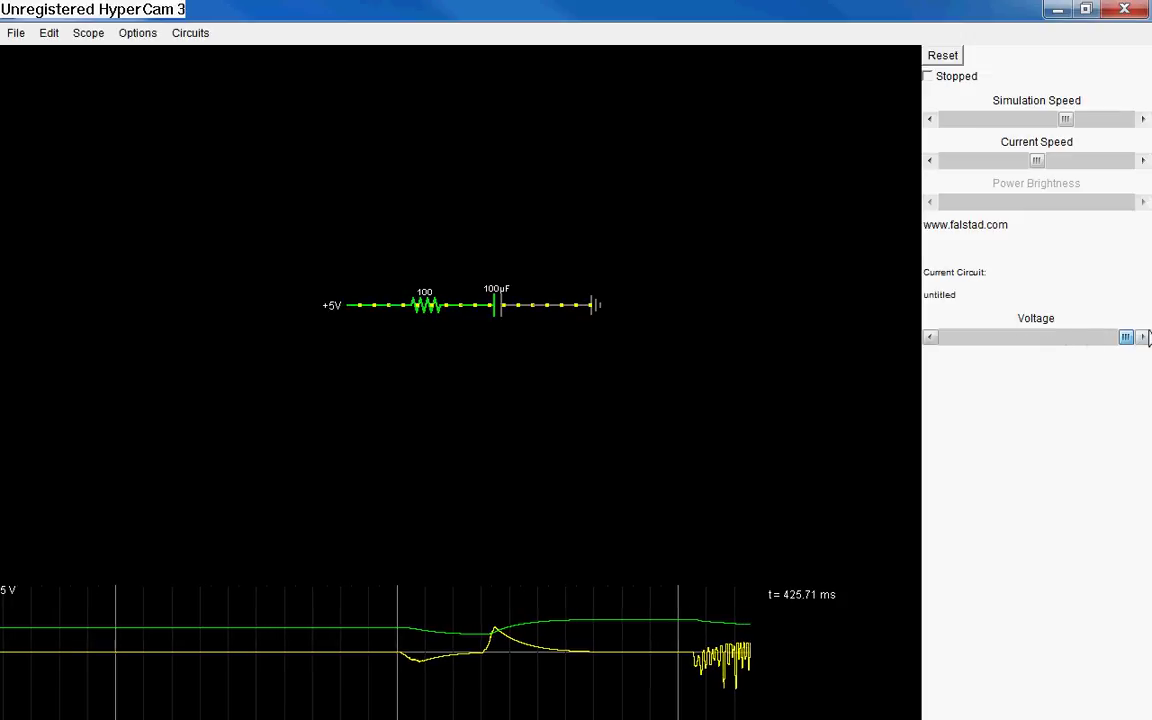
click(1085, 338)
click(1085, 338)
click(1111, 338)
mouse_move(1108, 338)
mouse_down()
mouse_move(977, 338)
mouse_move(1126, 338)
mouse_up()
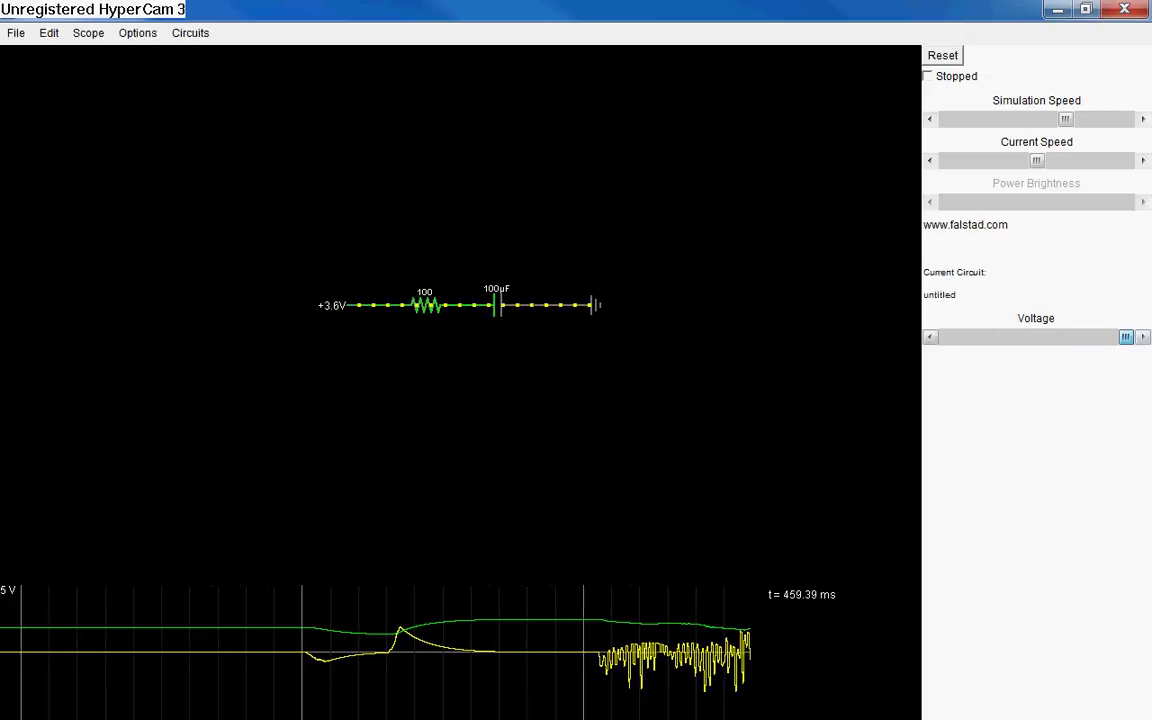
click(1081, 338)
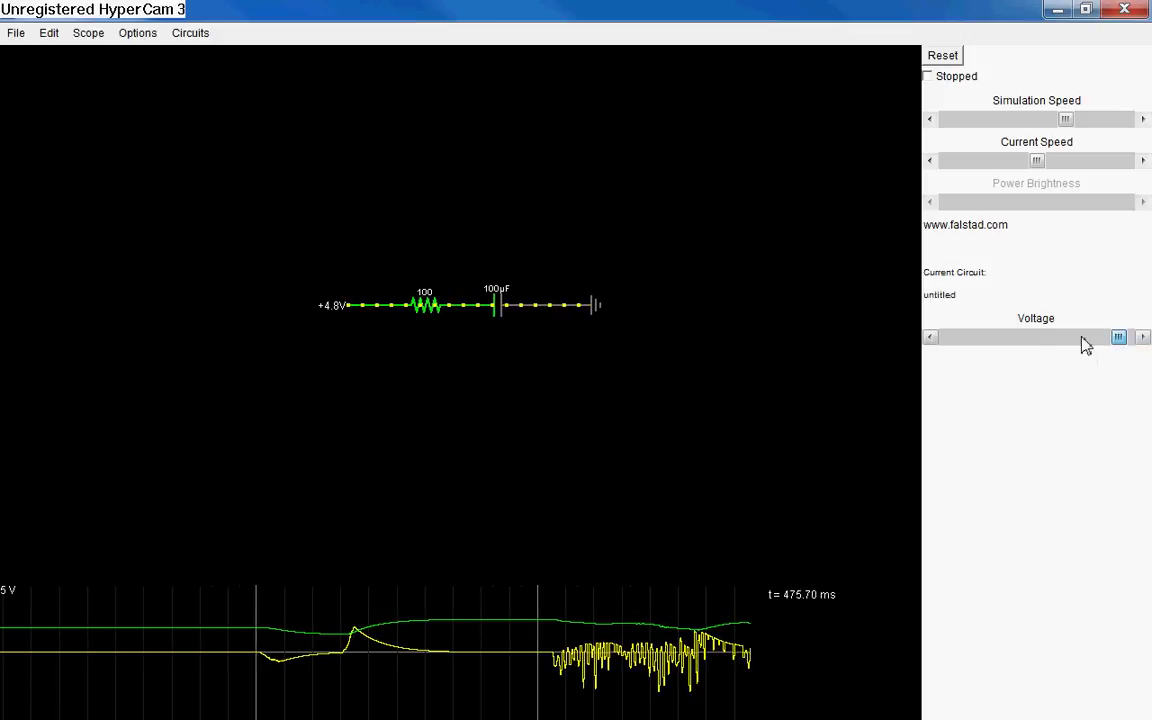
click(1081, 338)
drag(1108, 338, 1148, 342)
click(1081, 338)
click(1081, 338)
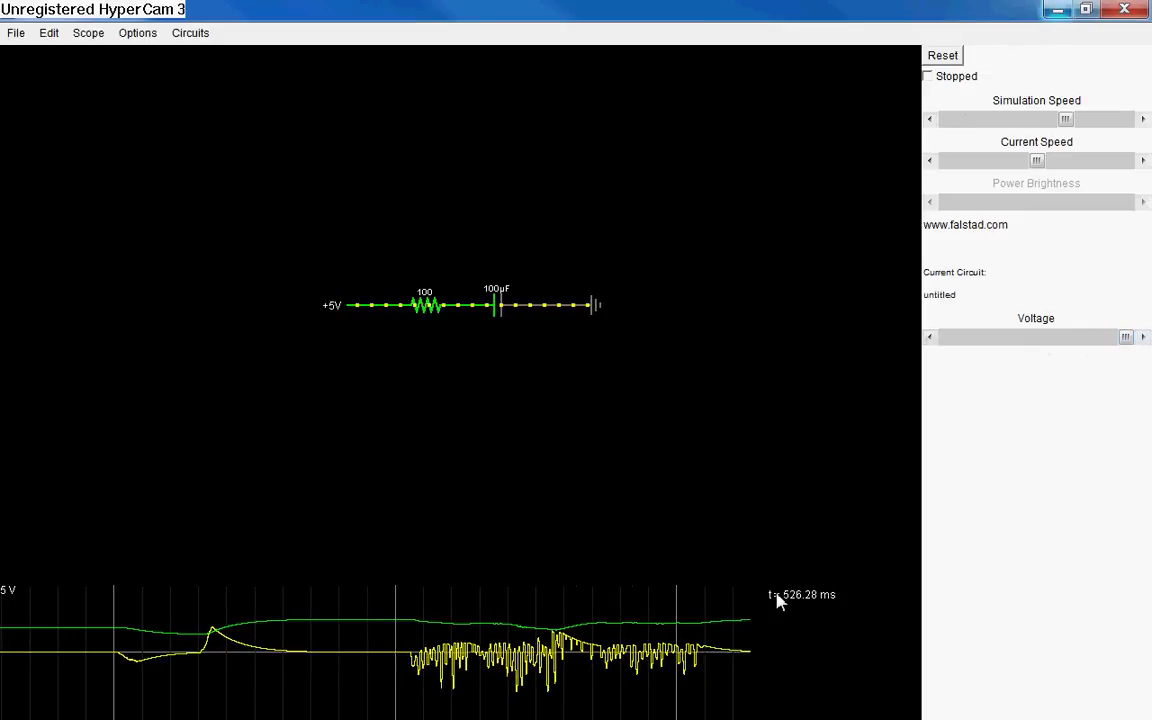
Minimize the simulator and return to Intelliboard's Charging Graphs page.
mouse_move(501, 679)
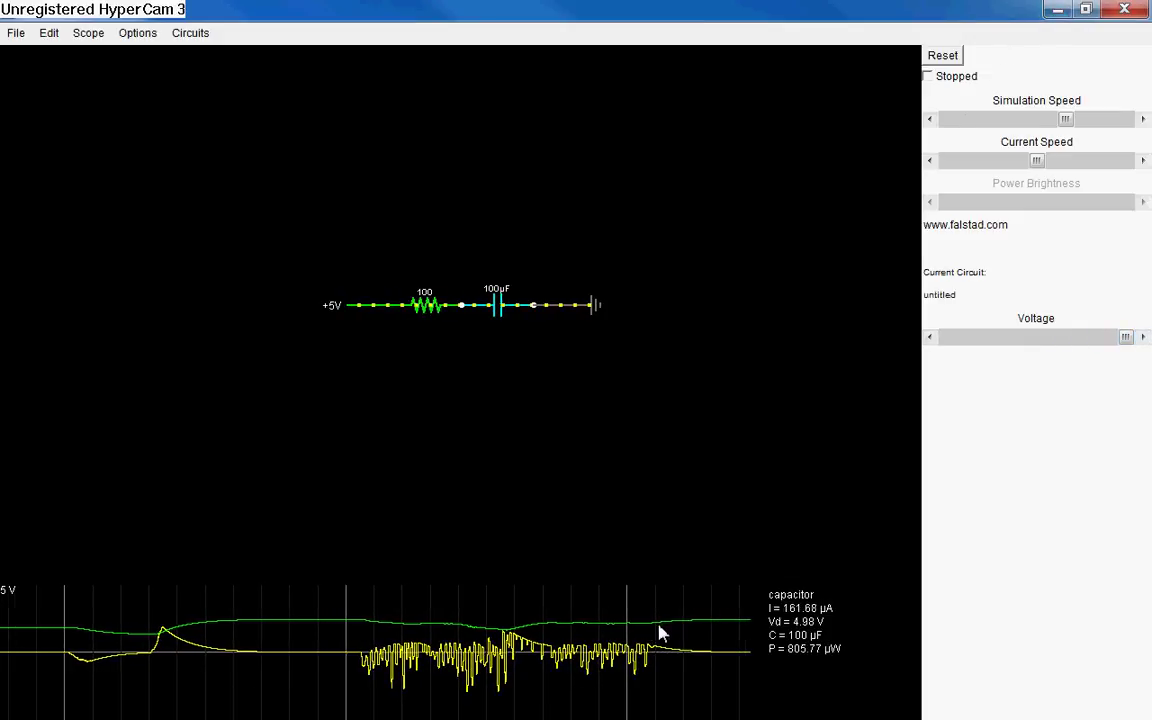
click(1057, 12)
key(alt+Tab)
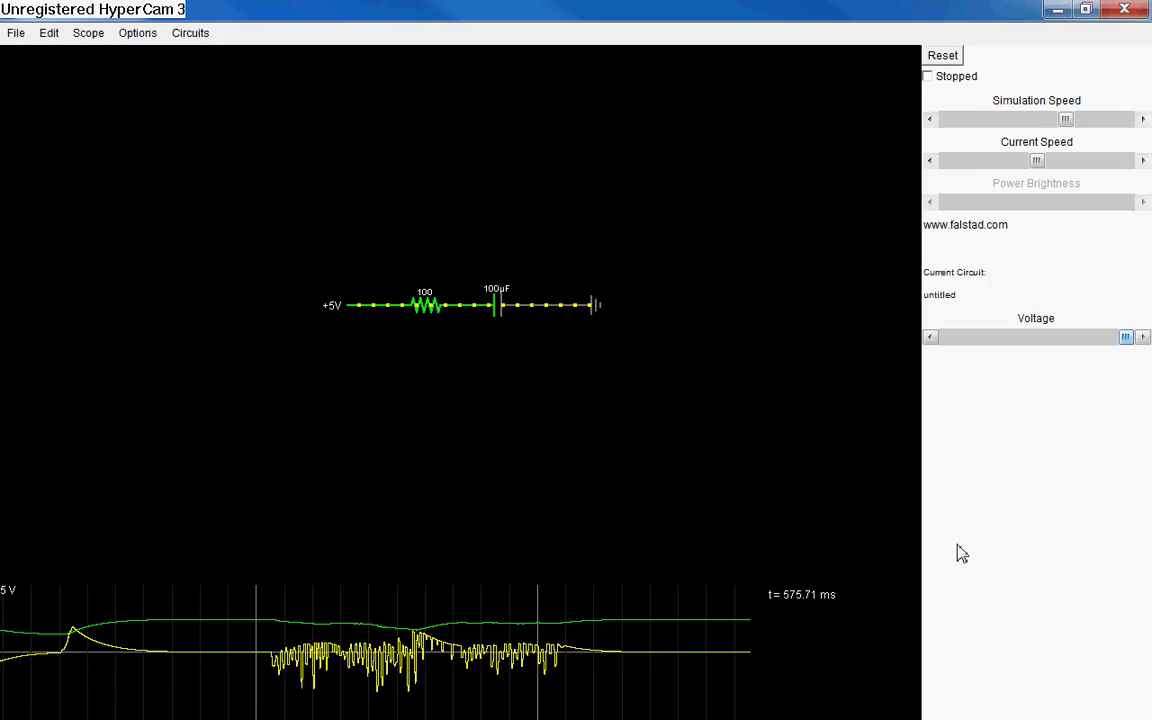
key(alt+Tab)
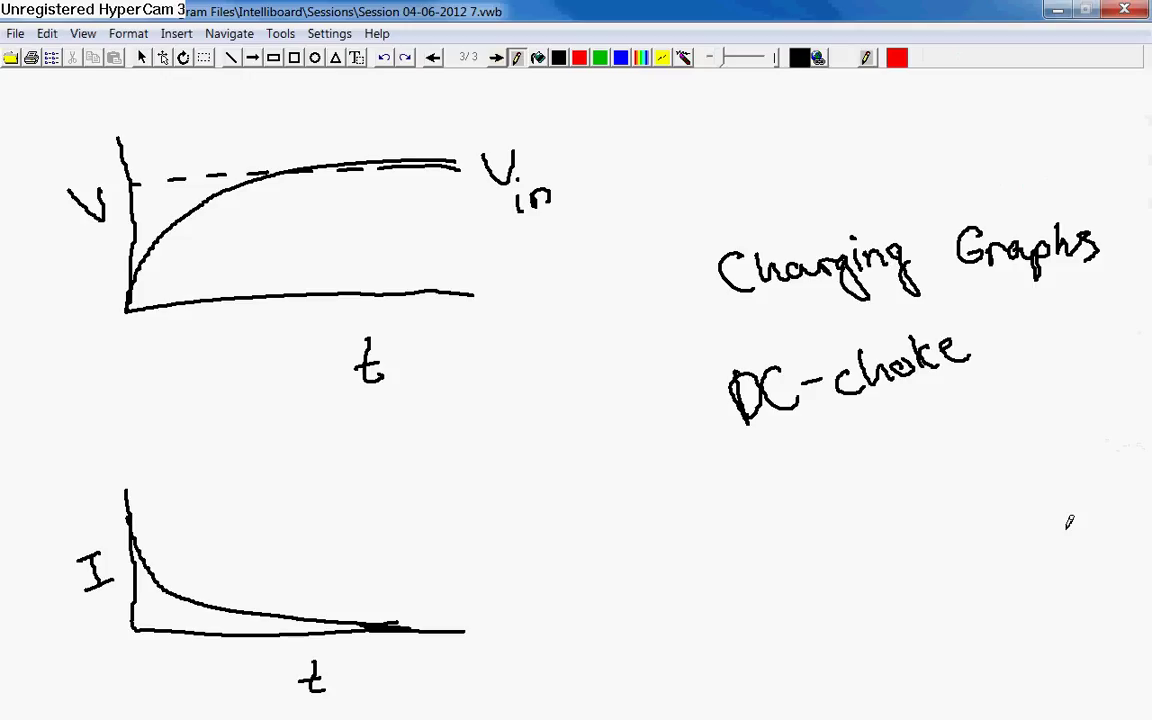
Add blank page 4 and write Vs with a supply wire running right.
click(496, 57)
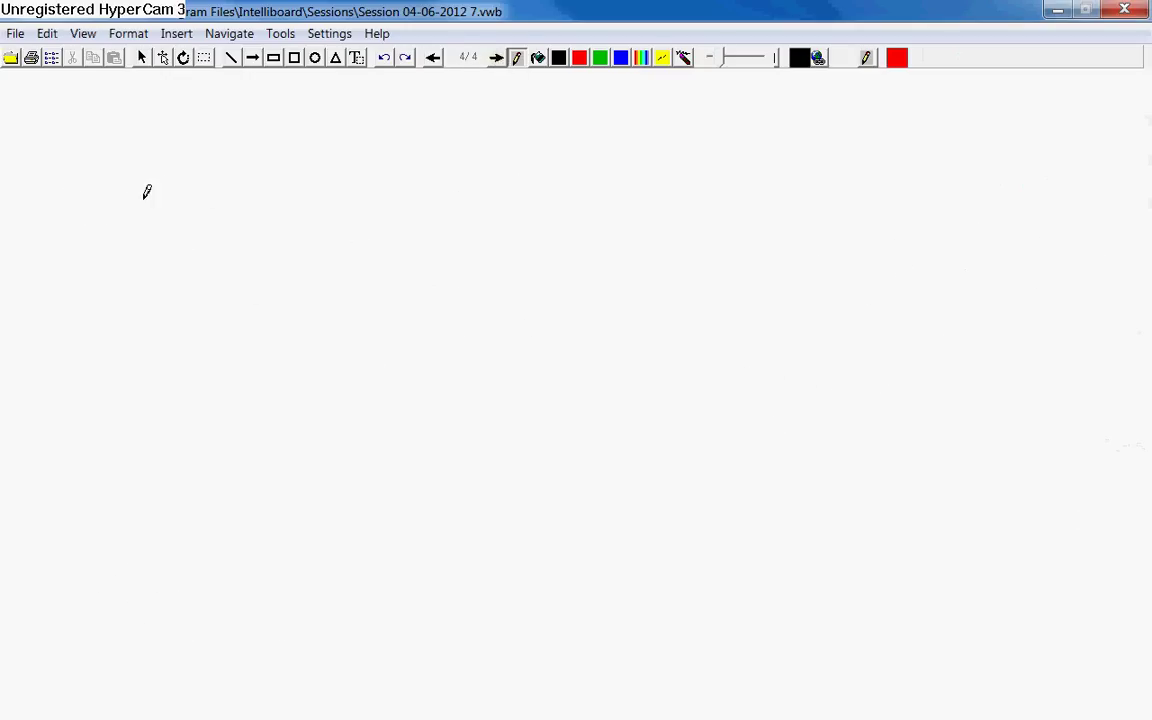
drag(153, 169, 188, 163)
drag(229, 212, 228, 226)
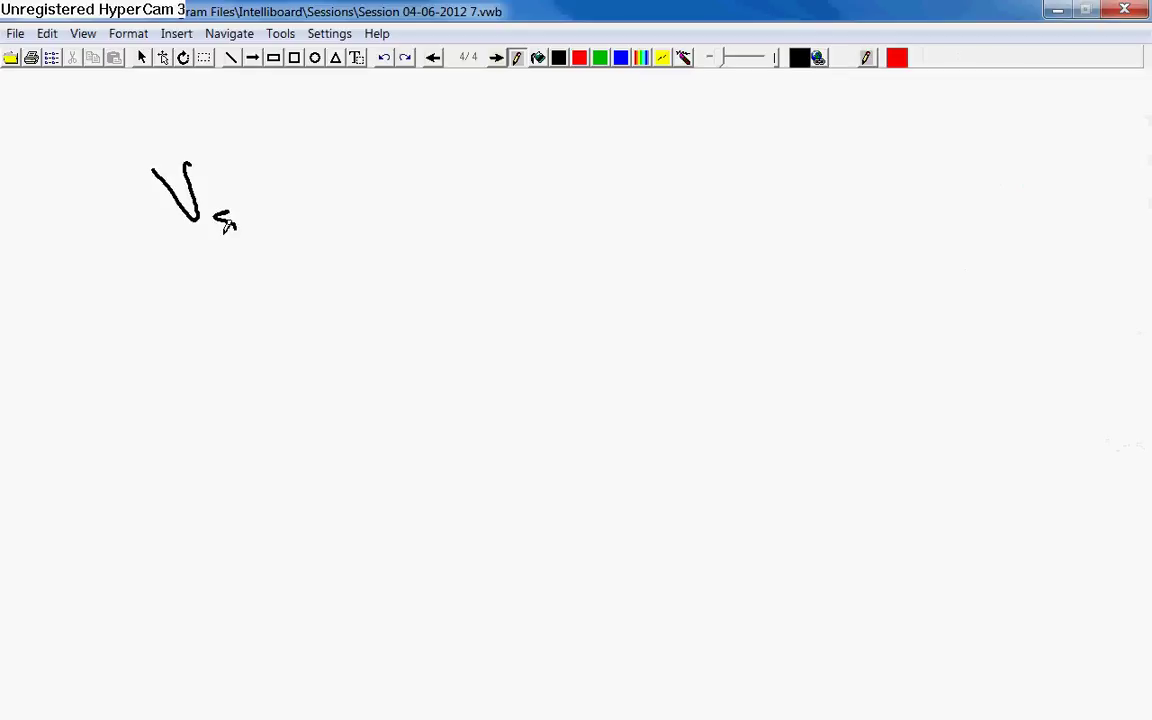
drag(270, 187, 403, 172)
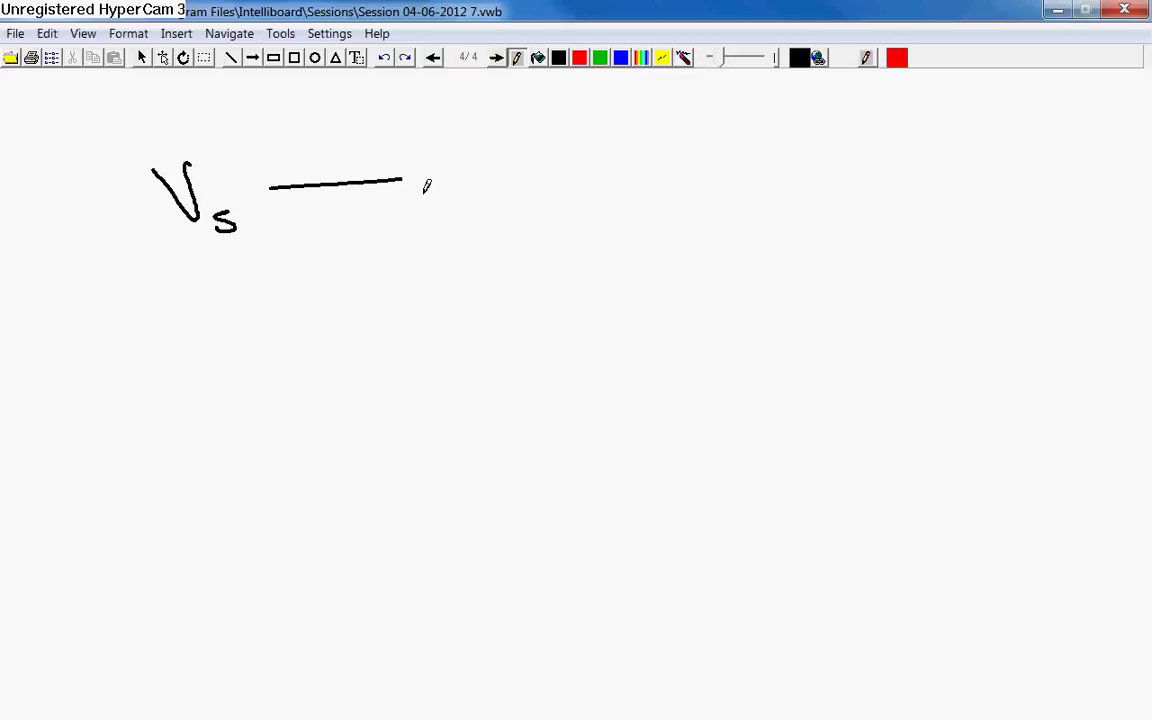
Draw a box labelled 'com' at the end of the wire.
mouse_move(403, 145)
mouse_down()
mouse_move(404, 183)
mouse_move(415, 174)
mouse_move(401, 143)
mouse_move(513, 134)
mouse_up()
drag(430, 181, 444, 191)
mouse_move(468, 173)
mouse_down()
mouse_move(512, 184)
mouse_move(527, 135)
mouse_move(541, 210)
mouse_move(406, 214)
mouse_up()
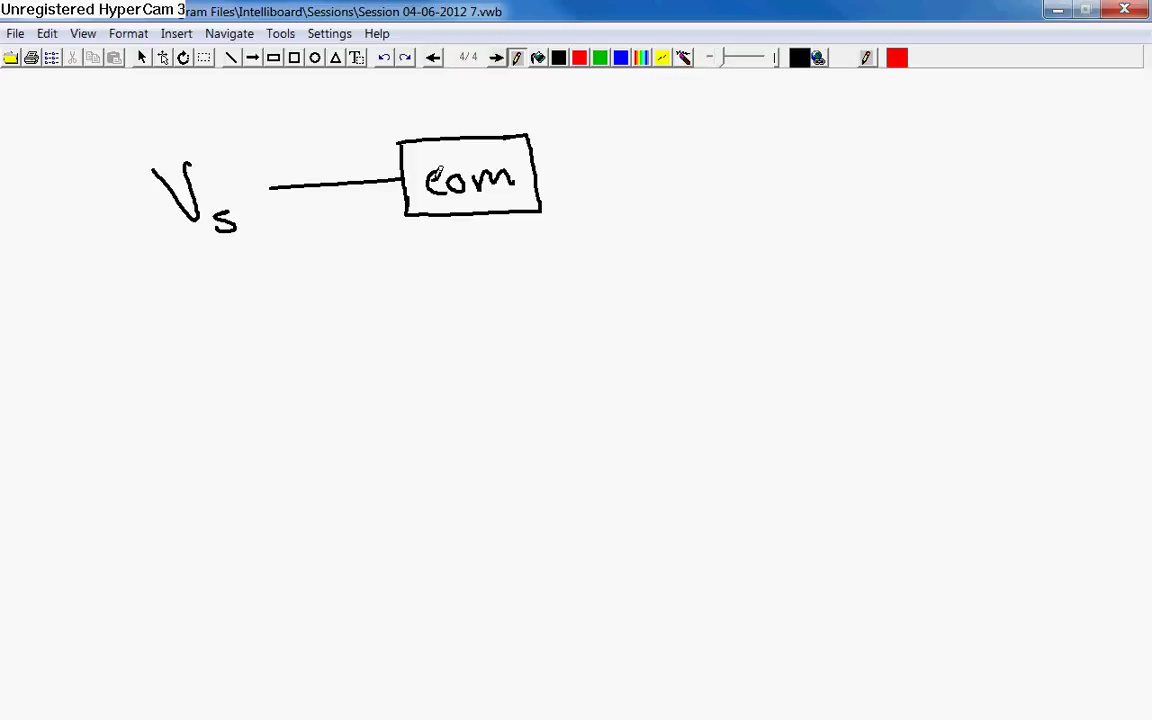
Draw capacitor C to ground below the Vs wire and write 'Decoupling capacitor' beside it.
mouse_move(337, 186)
mouse_down()
mouse_move(349, 228)
mouse_move(320, 238)
mouse_move(394, 230)
mouse_up()
mouse_move(323, 279)
mouse_down()
mouse_move(386, 259)
mouse_move(355, 302)
mouse_move(403, 300)
mouse_up()
mouse_move(335, 324)
mouse_down()
mouse_move(388, 316)
mouse_move(379, 332)
mouse_up()
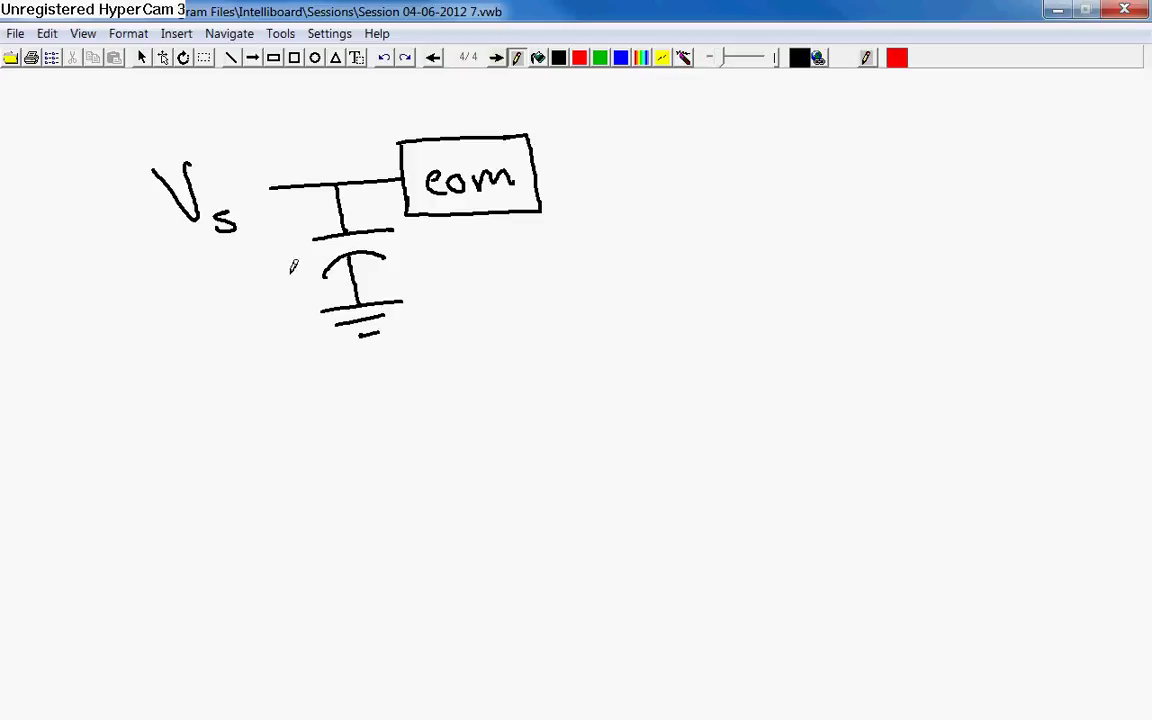
drag(298, 268, 300, 293)
mouse_move(645, 173)
mouse_down()
mouse_move(697, 214)
mouse_move(737, 193)
mouse_move(793, 213)
mouse_move(861, 187)
mouse_move(912, 186)
mouse_up()
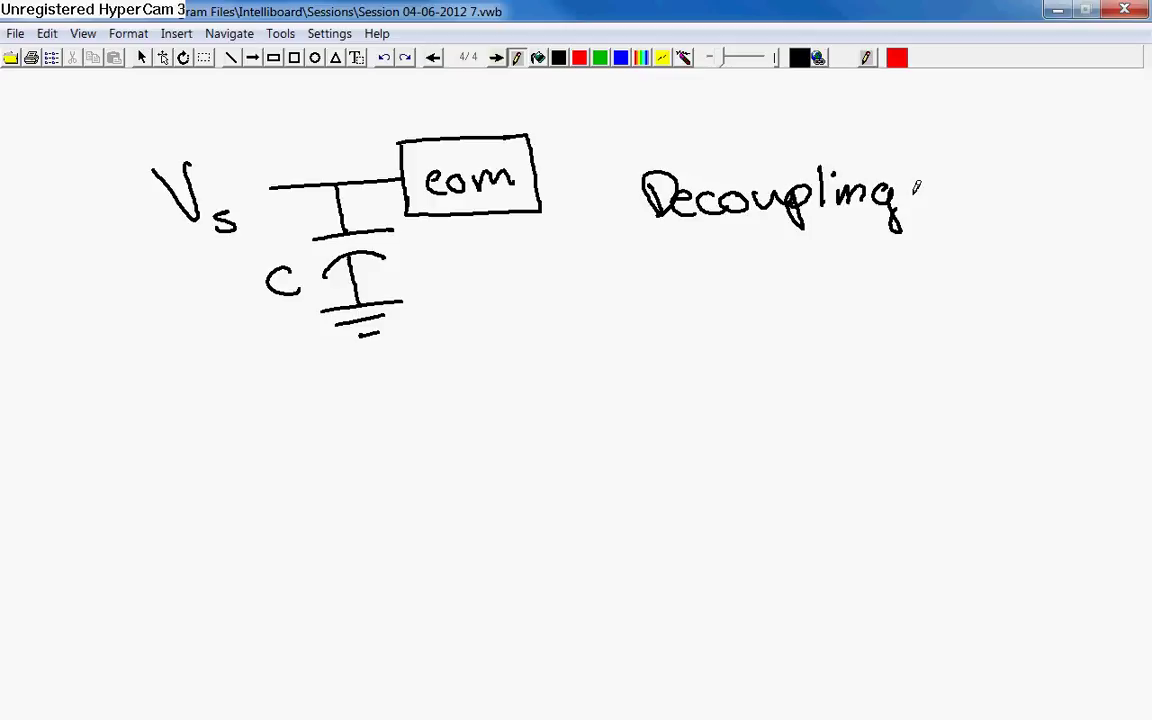
mouse_move(781, 289)
mouse_down()
mouse_move(831, 301)
mouse_move(917, 270)
mouse_move(918, 297)
mouse_move(938, 279)
mouse_move(947, 289)
mouse_move(998, 265)
mouse_up()
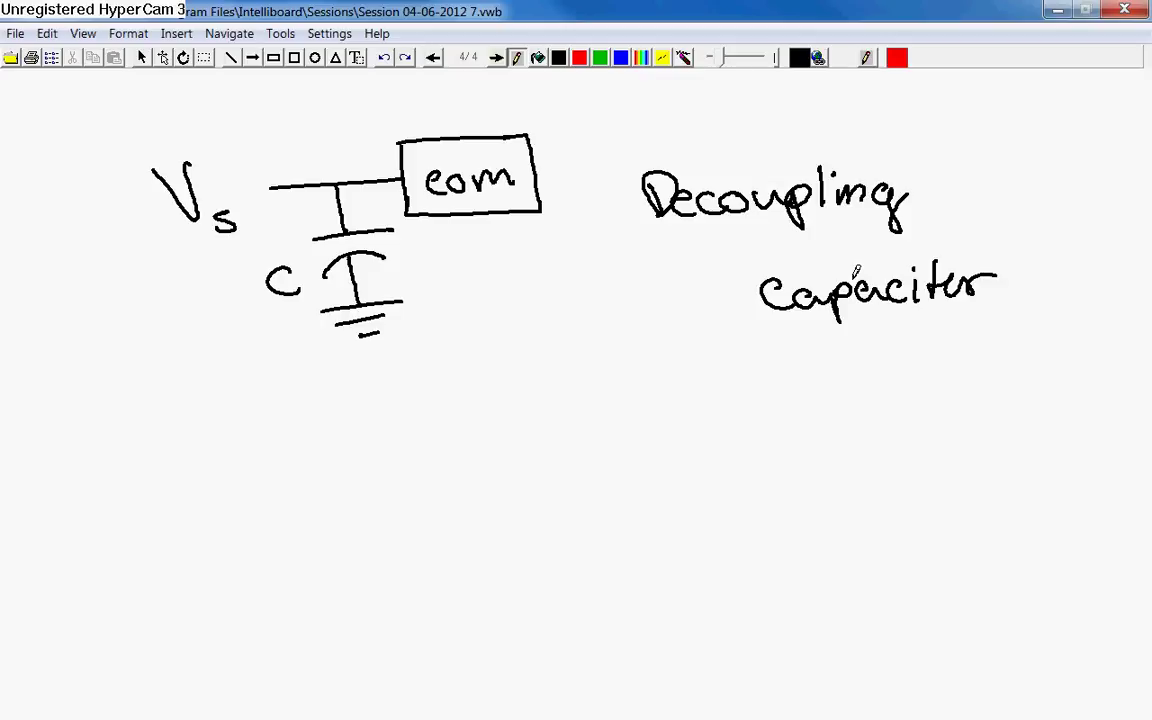
Draw a second Vs circuit with a supply wire and a first capacitor labelled C.
mouse_move(205, 467)
mouse_down()
mouse_move(236, 466)
mouse_move(265, 515)
mouse_move(245, 522)
mouse_up()
drag(311, 478, 472, 478)
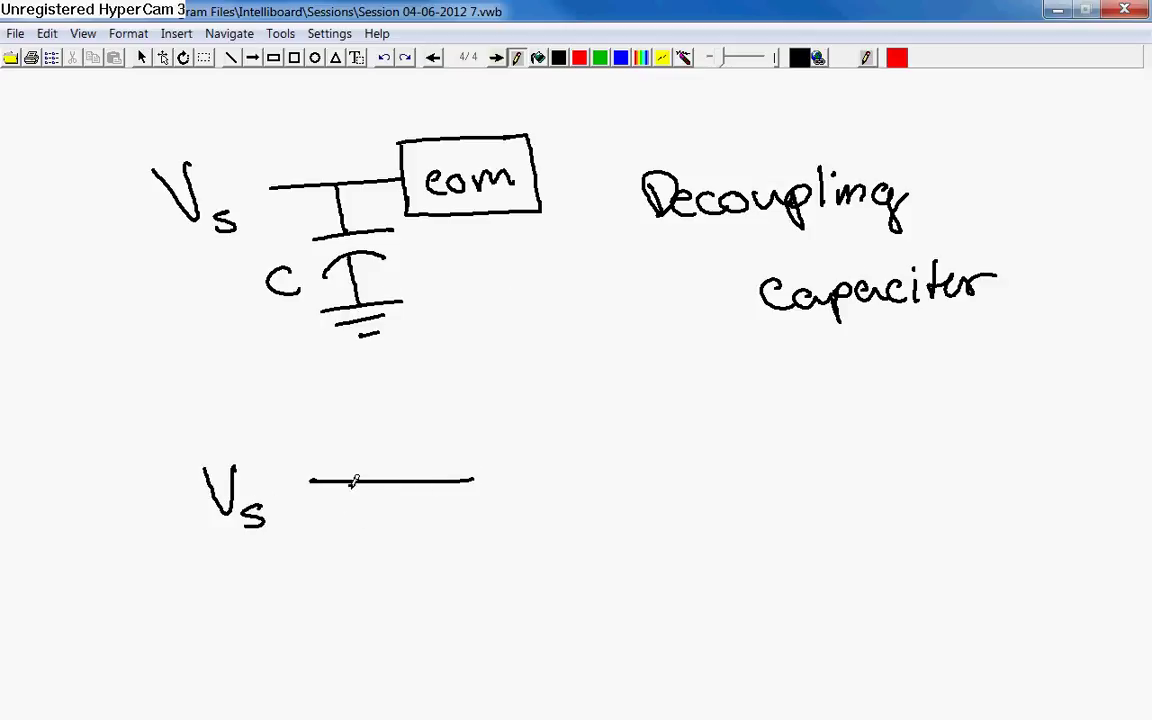
mouse_move(350, 487)
mouse_down()
mouse_move(350, 522)
mouse_move(410, 537)
mouse_up()
drag(324, 573, 380, 570)
drag(350, 566, 351, 606)
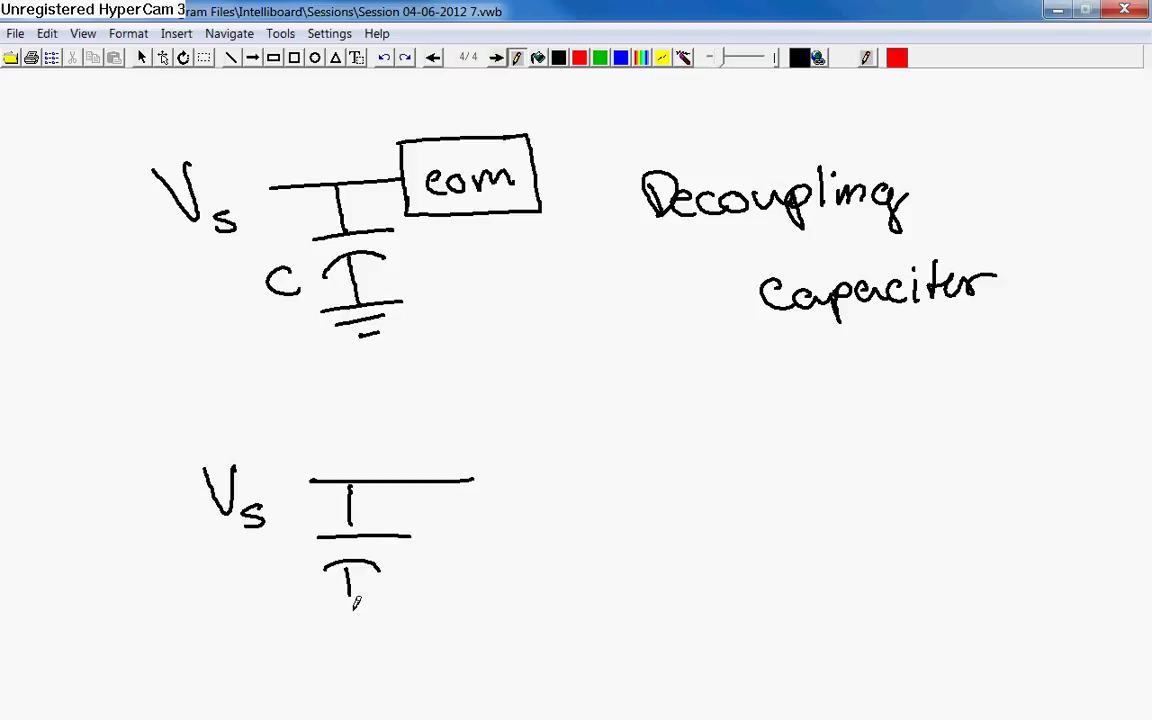
drag(304, 556, 306, 578)
Add a parallel second capacitor C sharing a ground, then add blank page 5.
mouse_move(470, 480)
mouse_down()
mouse_move(561, 485)
mouse_move(500, 520)
mouse_move(555, 528)
mouse_up()
mouse_move(458, 566)
mouse_down()
mouse_move(501, 559)
mouse_move(488, 595)
mouse_up()
drag(348, 605, 496, 602)
mouse_move(417, 610)
mouse_down()
mouse_move(390, 630)
mouse_move(456, 632)
mouse_up()
mouse_move(390, 648)
mouse_down()
mouse_move(439, 647)
mouse_move(430, 659)
mouse_up()
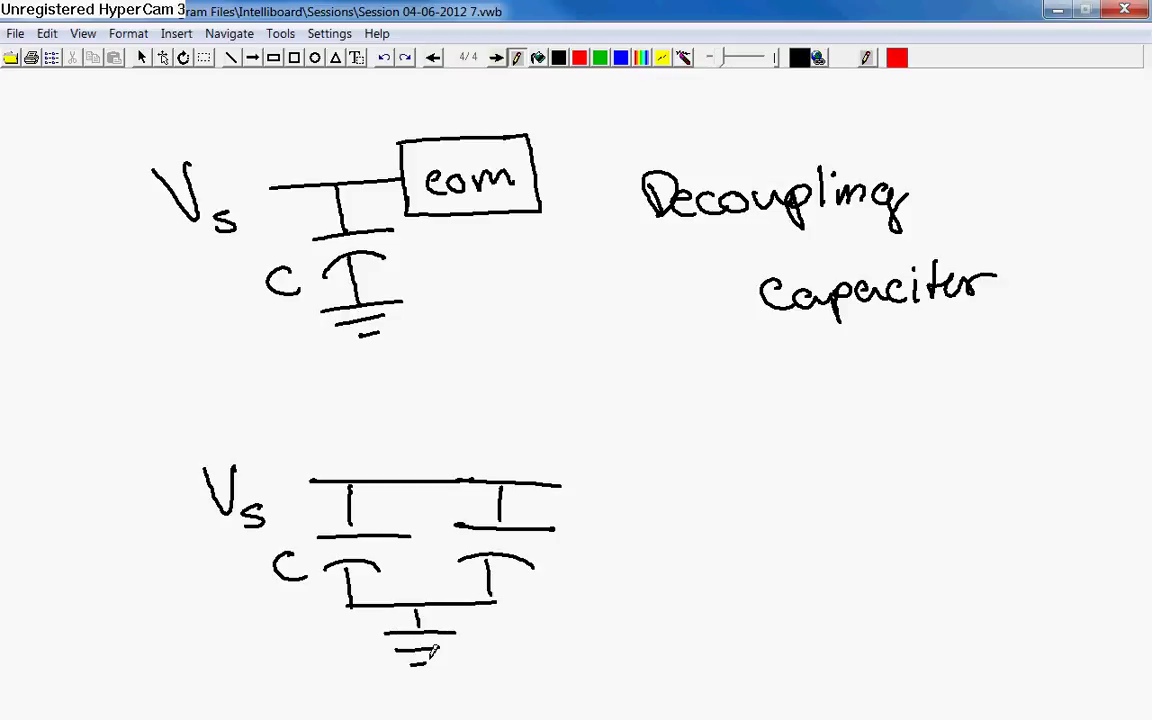
drag(566, 566, 581, 587)
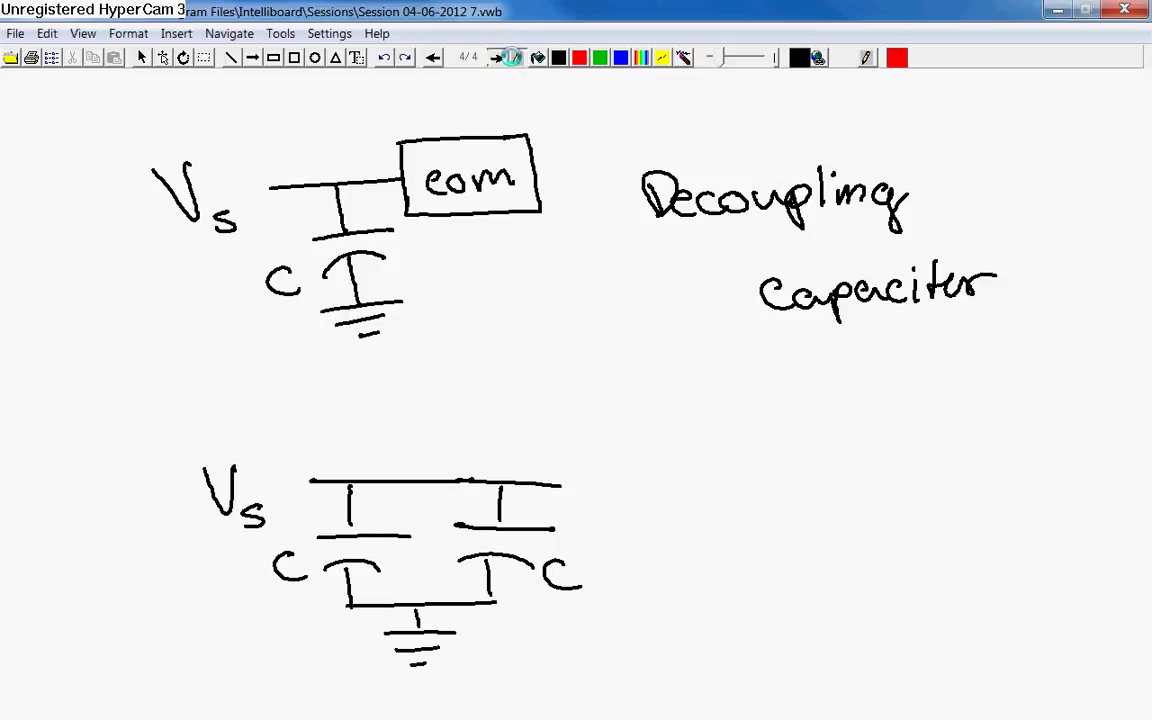
click(500, 57)
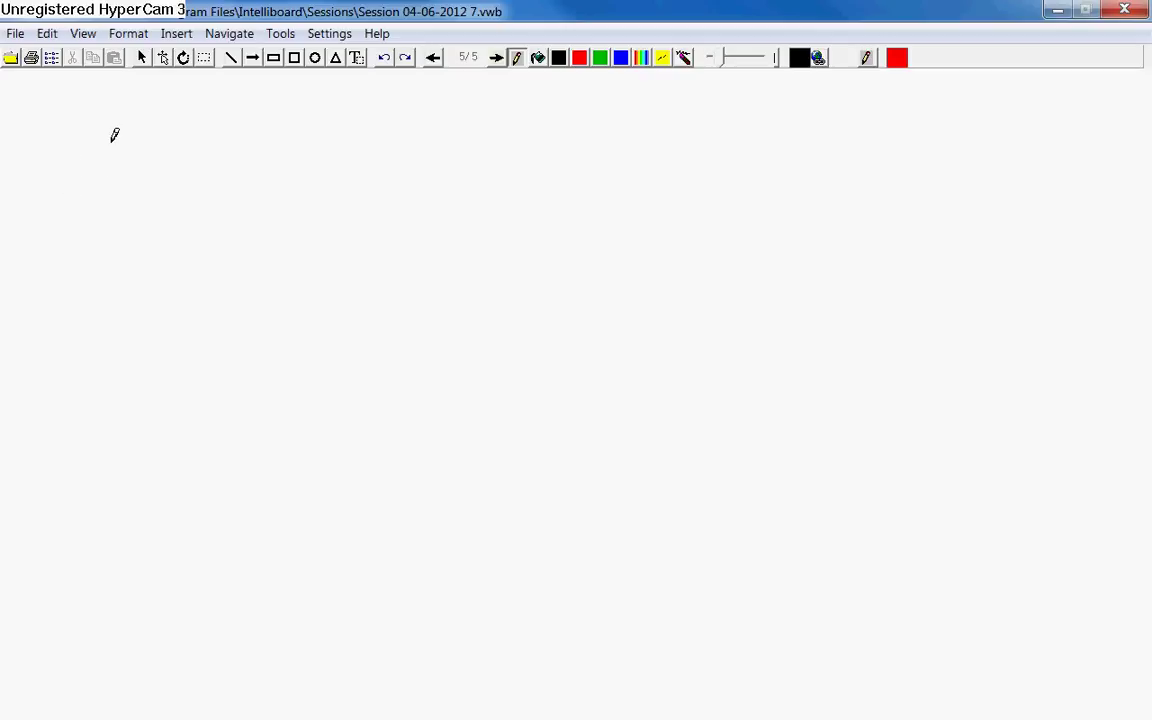
Write the headings 'Low Pass' and 'High Pass' and underline both.
mouse_move(85, 134)
mouse_down()
mouse_move(127, 188)
mouse_move(150, 170)
mouse_move(204, 168)
mouse_move(272, 188)
mouse_up()
mouse_move(256, 145)
mouse_down()
mouse_move(297, 153)
mouse_move(322, 183)
mouse_up()
drag(366, 158, 346, 183)
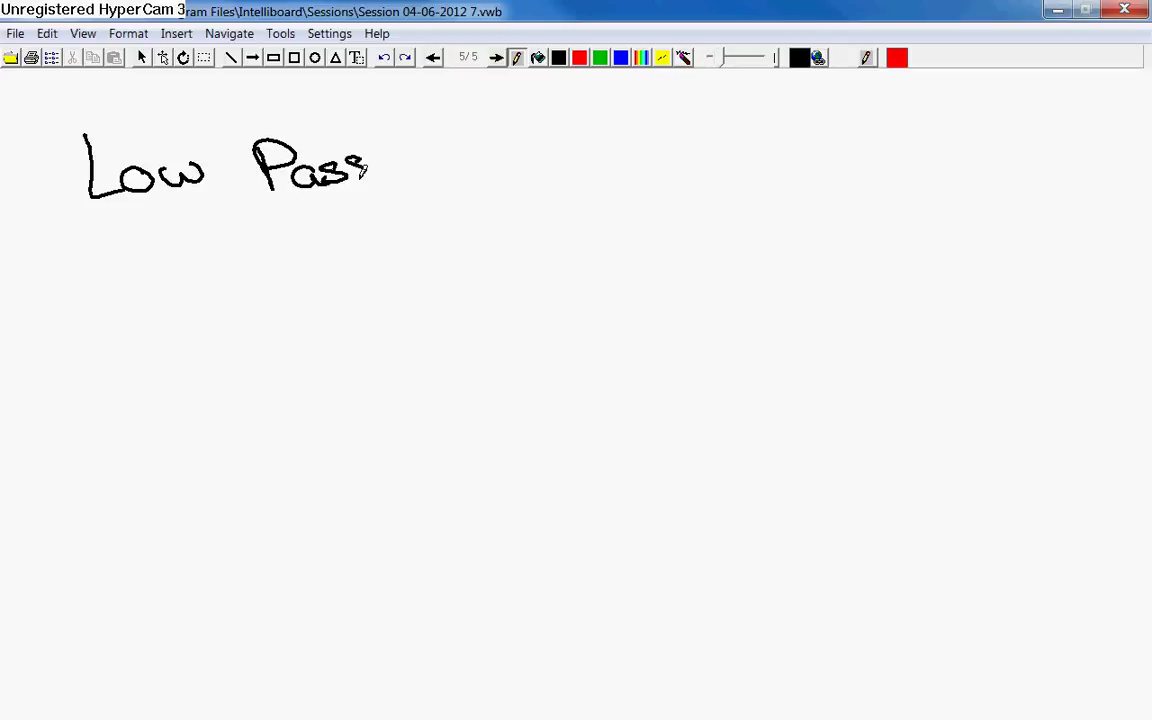
mouse_move(680, 142)
mouse_down()
mouse_move(687, 185)
mouse_move(710, 164)
mouse_up()
mouse_move(709, 146)
mouse_down()
mouse_move(711, 188)
mouse_move(736, 188)
mouse_up()
drag(735, 149, 789, 216)
drag(796, 150, 818, 174)
mouse_move(870, 132)
mouse_down()
mouse_move(878, 178)
mouse_move(882, 160)
mouse_move(951, 156)
mouse_move(922, 180)
mouse_up()
drag(973, 150, 948, 180)
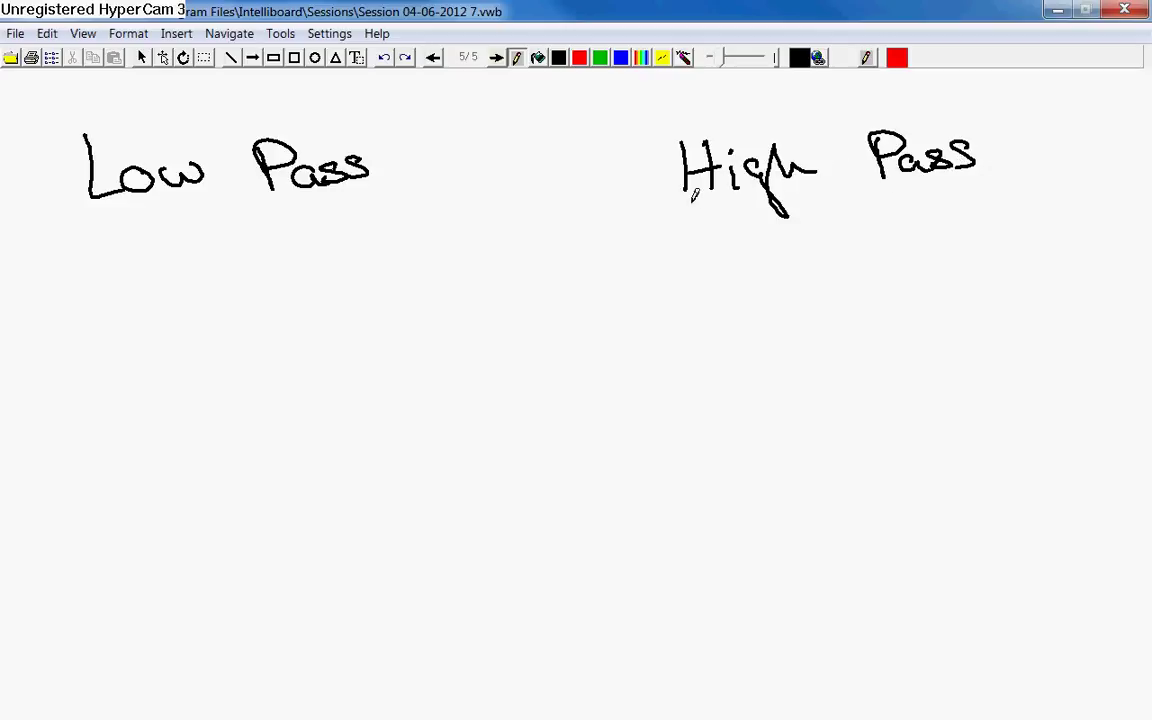
drag(684, 199, 967, 197)
drag(88, 219, 404, 202)
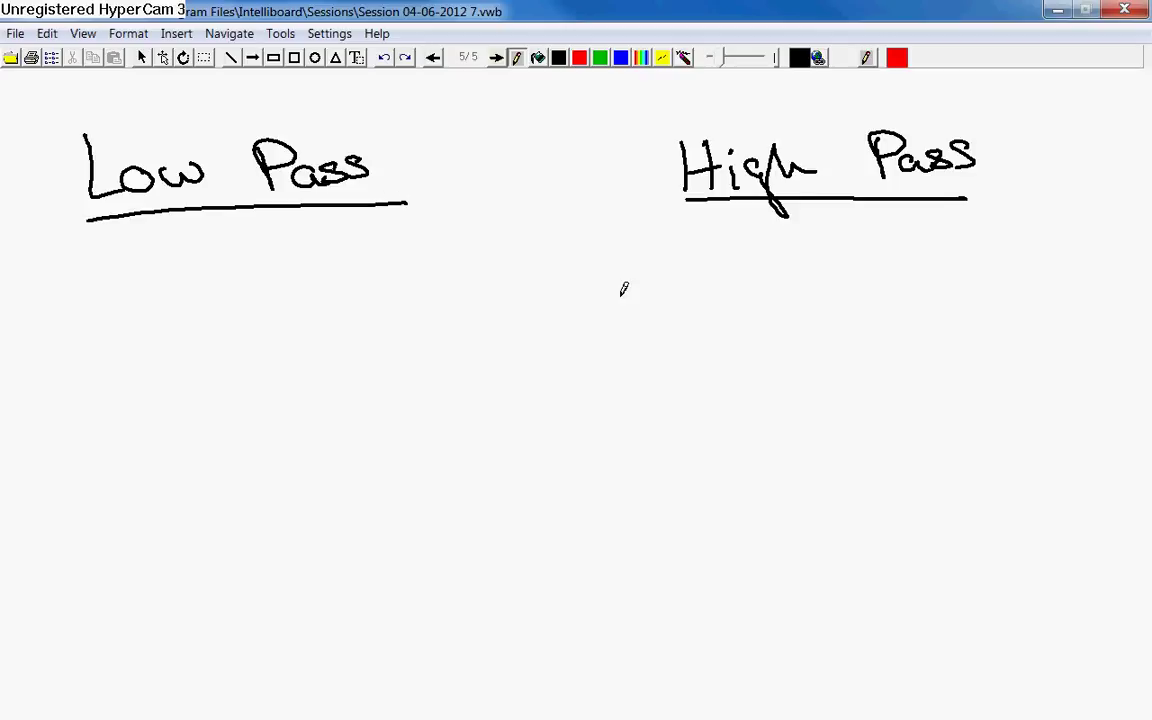
Write f > fc under Low Pass and f < fc under High Pass.
mouse_move(133, 250)
mouse_down()
mouse_move(130, 303)
mouse_move(155, 285)
mouse_move(238, 277)
mouse_move(212, 292)
mouse_up()
mouse_move(320, 238)
mouse_down()
mouse_move(325, 290)
mouse_move(310, 278)
mouse_move(374, 316)
mouse_up()
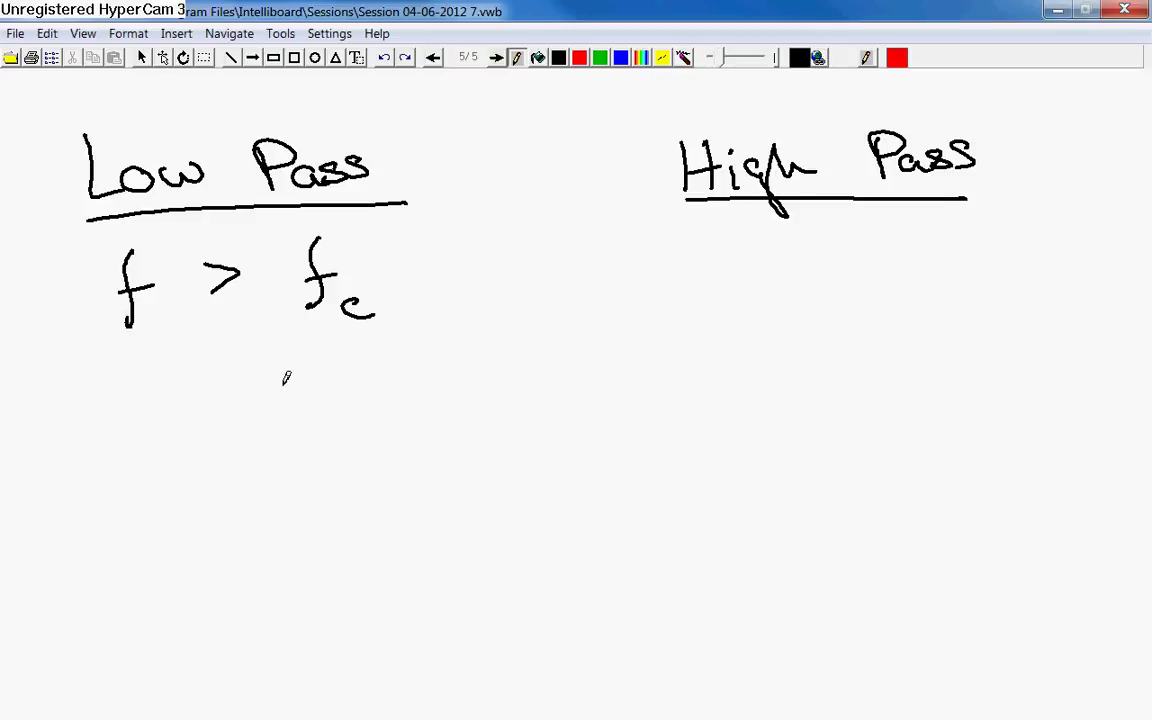
drag(743, 240, 728, 318)
drag(722, 288, 820, 295)
mouse_move(900, 247)
mouse_down()
mouse_move(871, 306)
mouse_move(880, 289)
mouse_move(928, 325)
mouse_up()
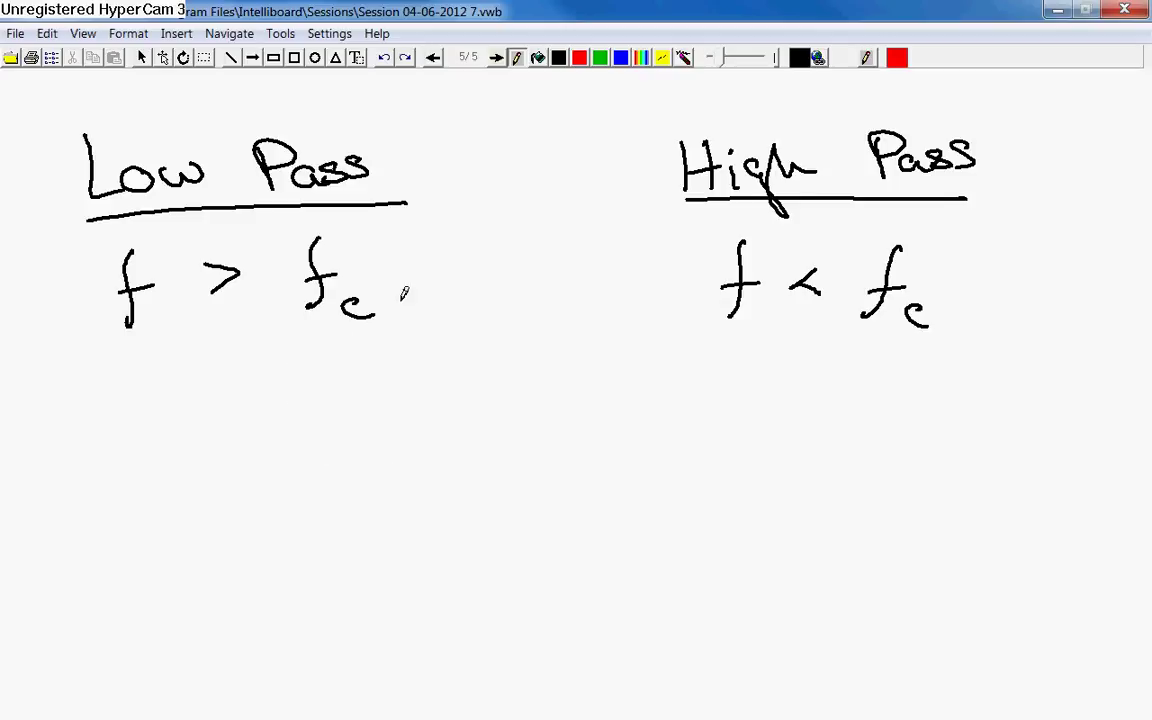
Write fc = 1/2πRC and sketch a sine wave across a horizontal axis beneath it.
mouse_move(419, 421)
mouse_down()
mouse_move(396, 478)
mouse_move(430, 468)
mouse_up()
drag(438, 512, 456, 522)
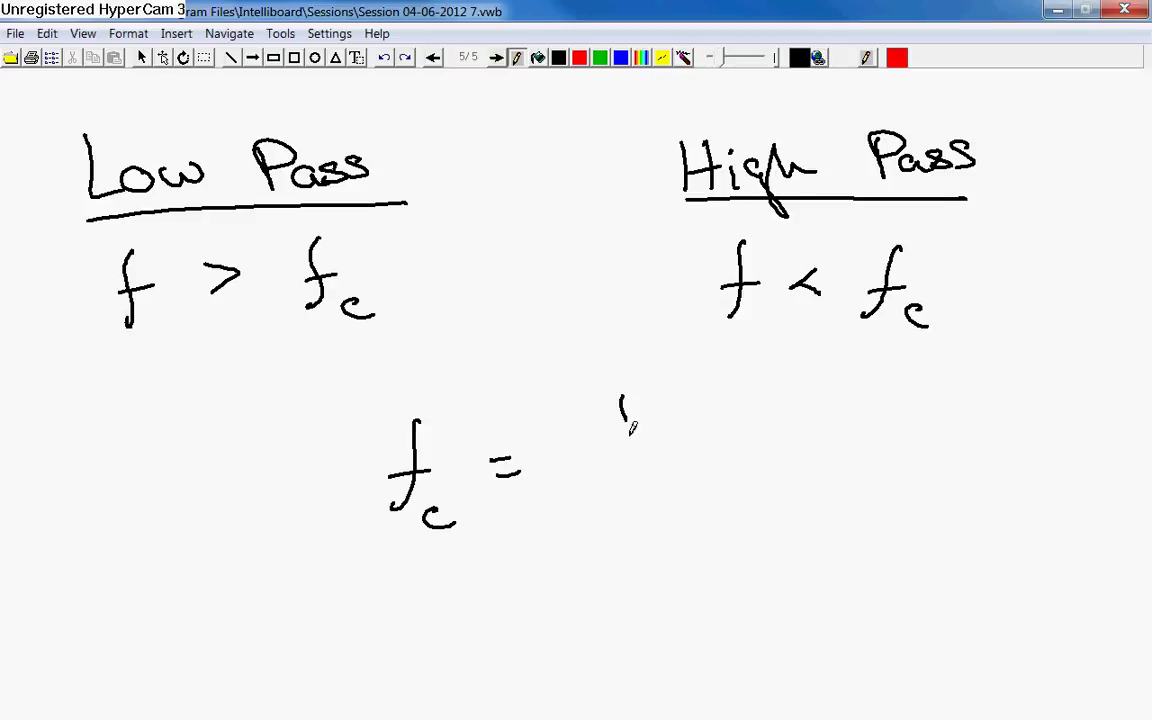
drag(580, 443, 698, 441)
mouse_move(591, 494)
mouse_down()
mouse_move(654, 494)
mouse_move(685, 471)
mouse_move(671, 499)
mouse_move(735, 505)
mouse_up()
drag(698, 441, 743, 440)
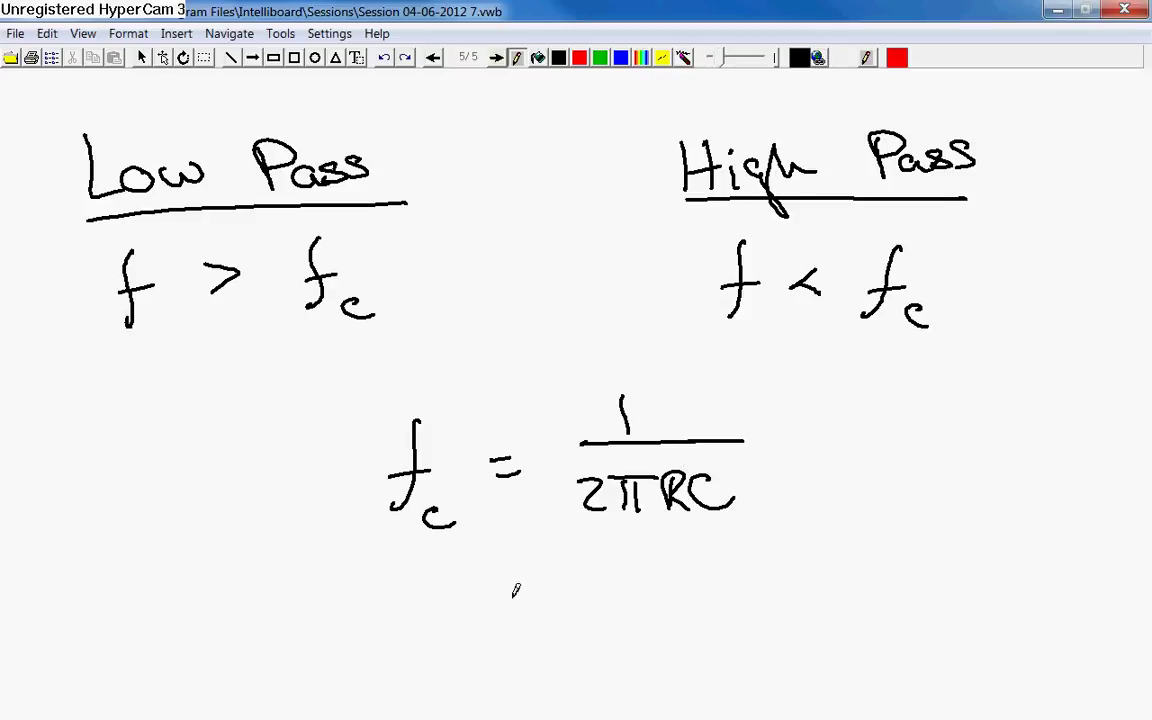
drag(360, 637, 838, 647)
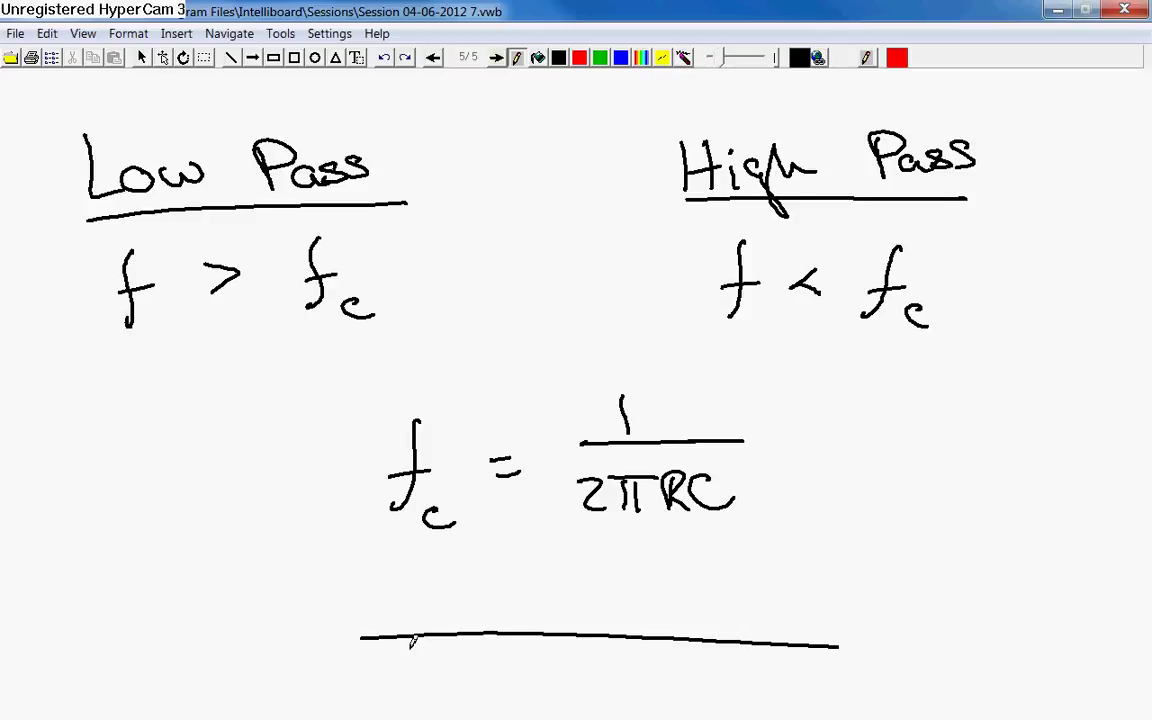
mouse_move(401, 628)
mouse_down()
mouse_move(455, 601)
mouse_move(489, 649)
mouse_move(525, 672)
mouse_move(574, 603)
mouse_move(611, 619)
mouse_move(637, 665)
mouse_move(723, 603)
mouse_move(770, 667)
mouse_move(812, 658)
mouse_up()
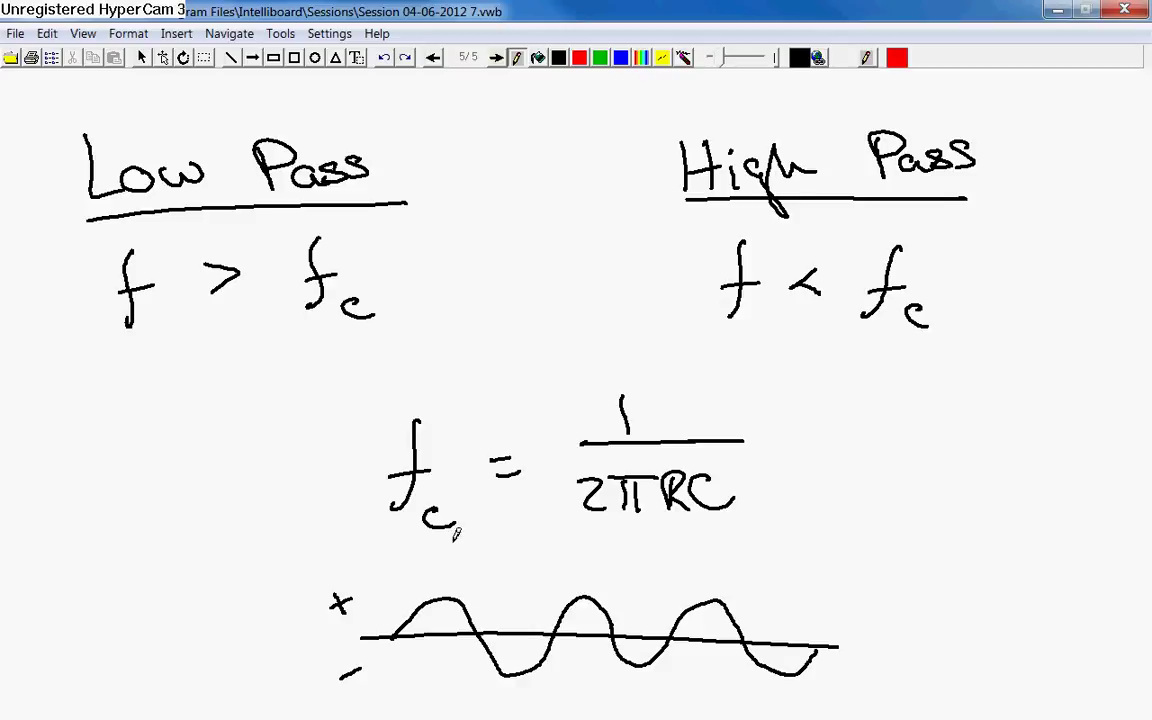
Load the Passive Filters High-Pass Filter (RC) example and restart its 20 Hz–1 kHz sweep.
click(1056, 14)
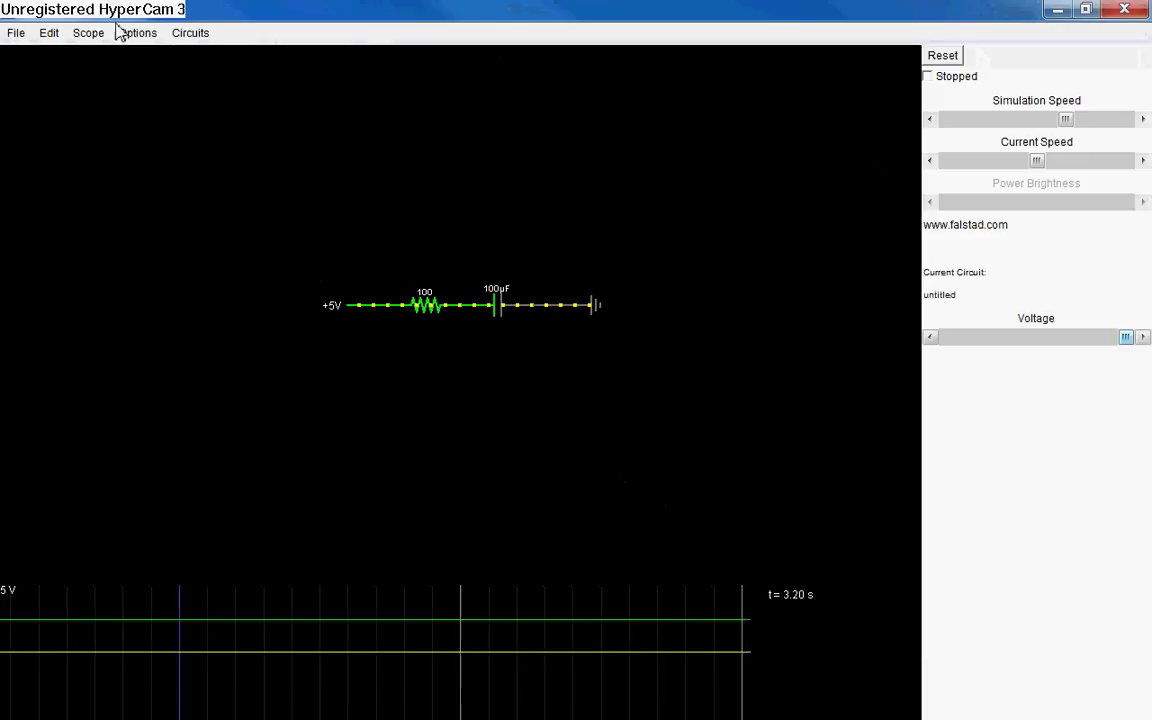
click(145, 35)
mouse_move(190, 33)
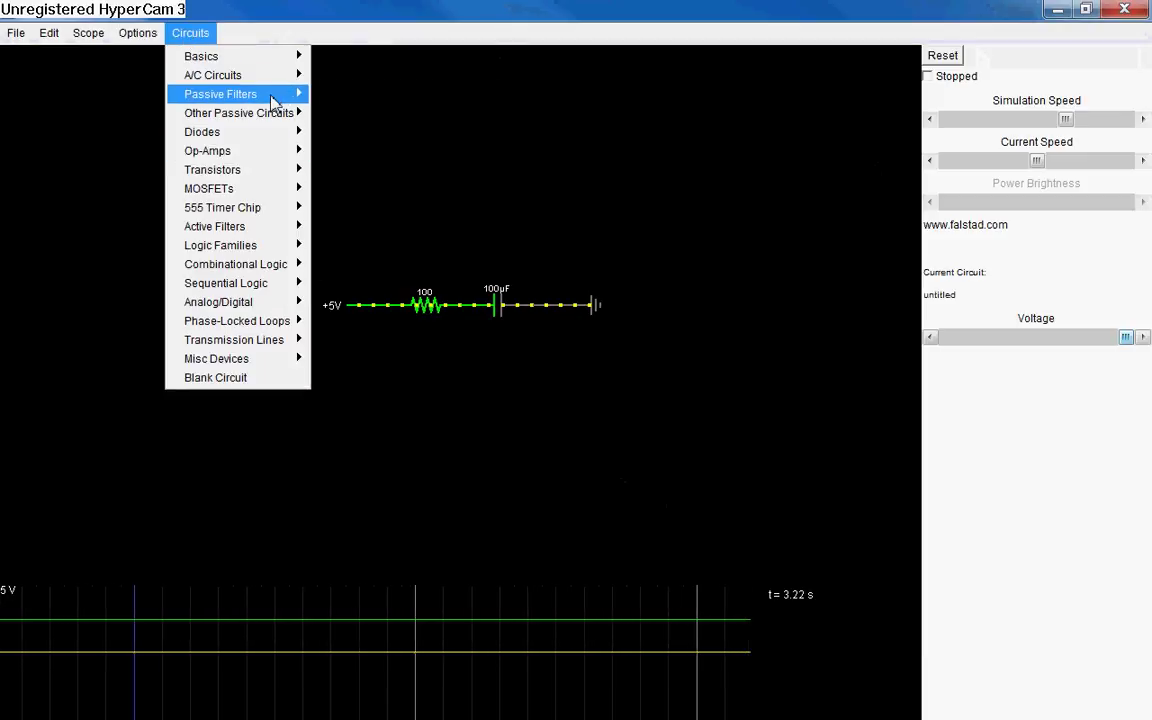
mouse_move(272, 96)
click(440, 95)
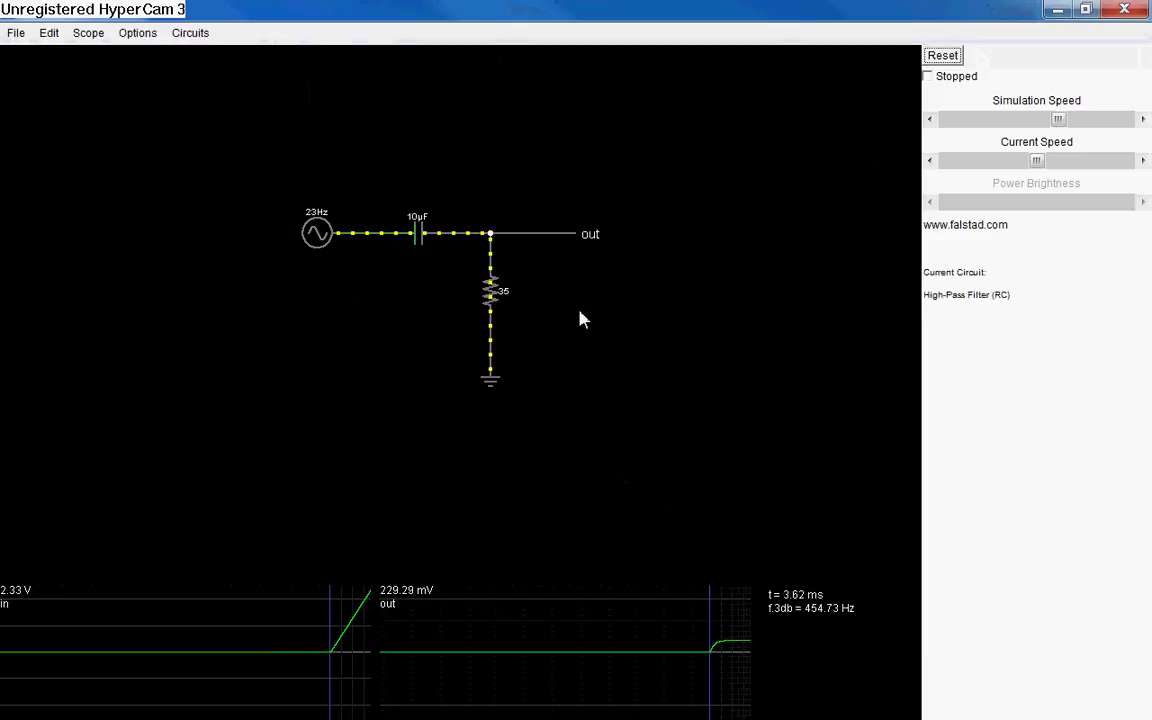
click(928, 76)
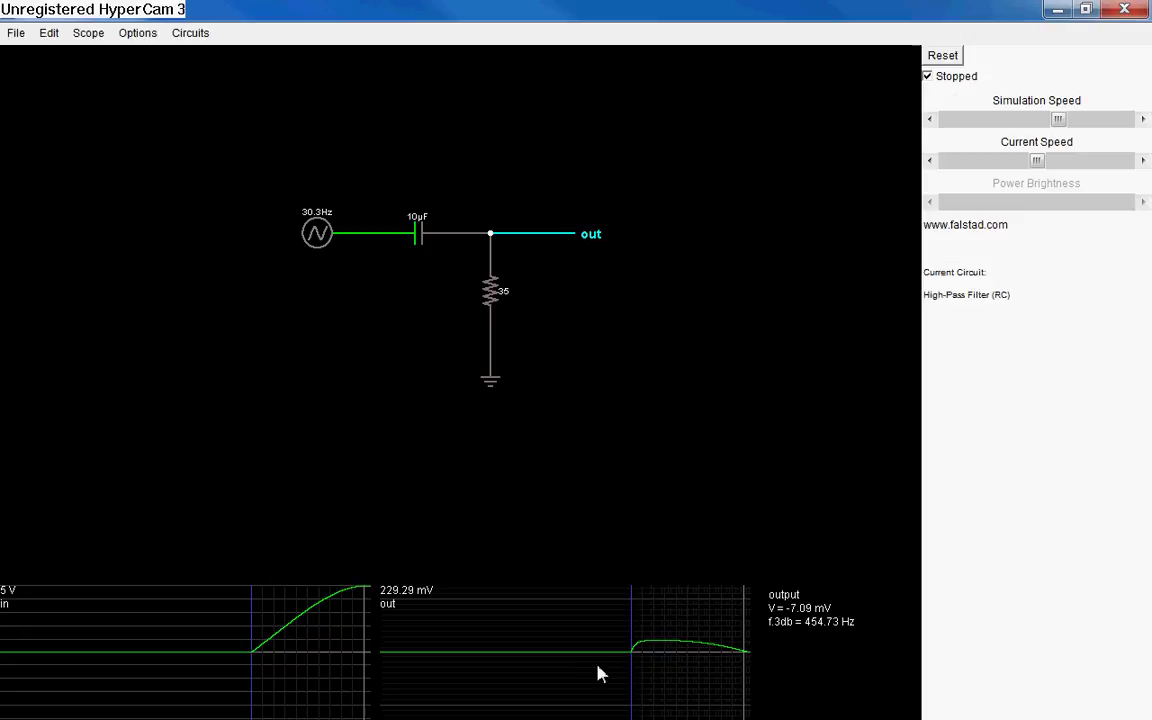
click(946, 81)
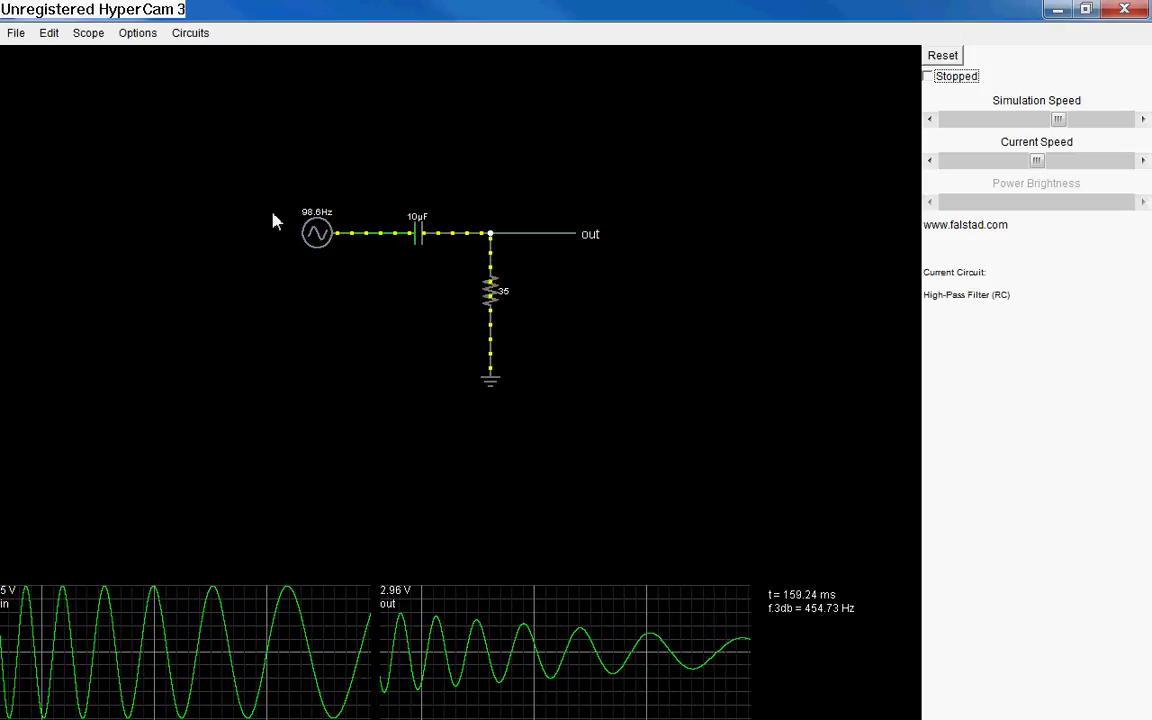
Load the Low-Pass Filter (RC) example from Circuits > Passive Filters.
click(190, 32)
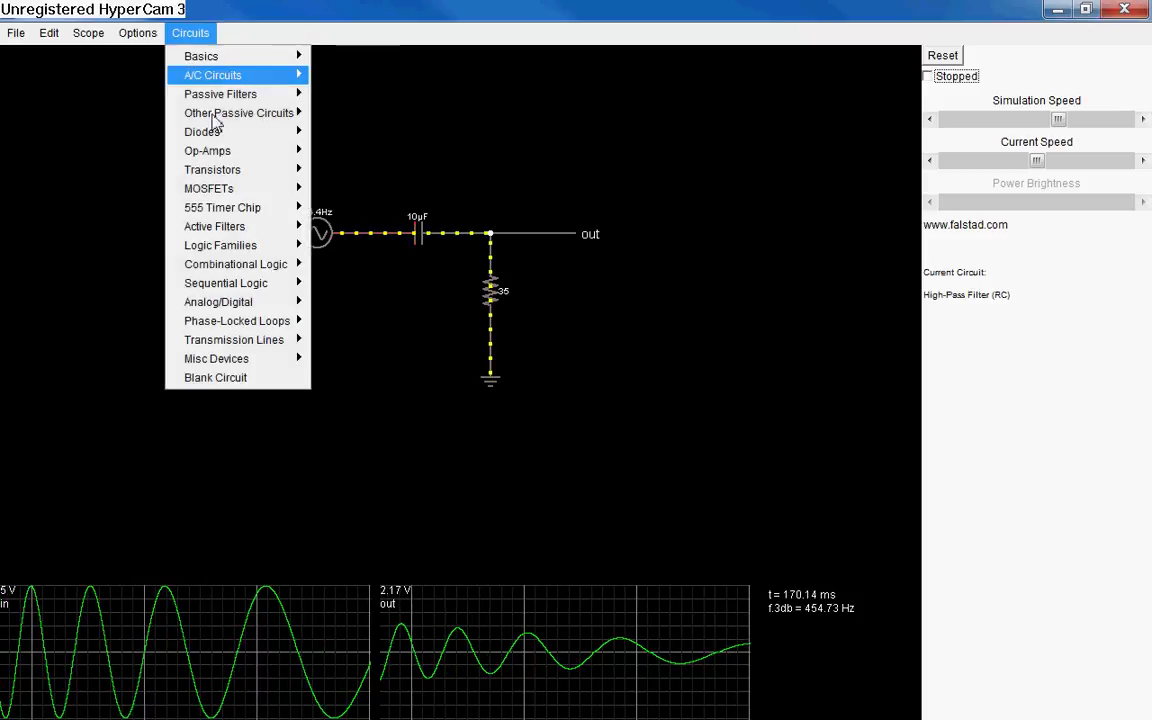
mouse_move(217, 100)
click(390, 113)
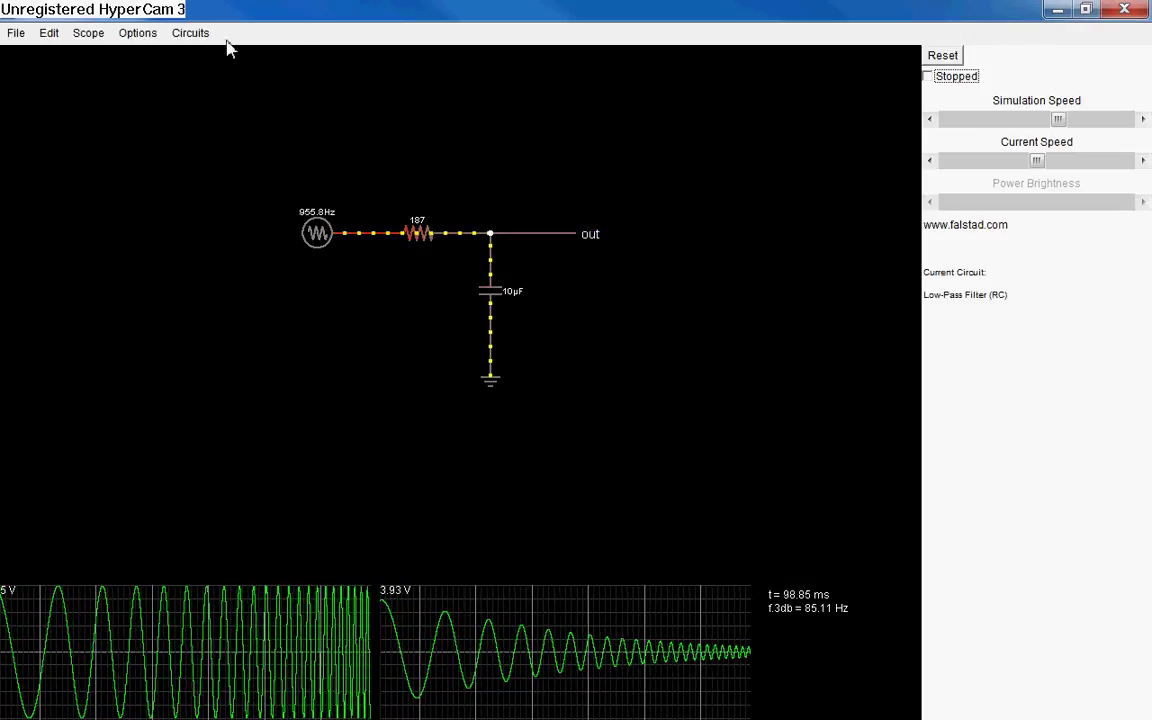
Load the Band-pass Filter example from Circuits > Passive Filters.
click(190, 33)
mouse_move(290, 94)
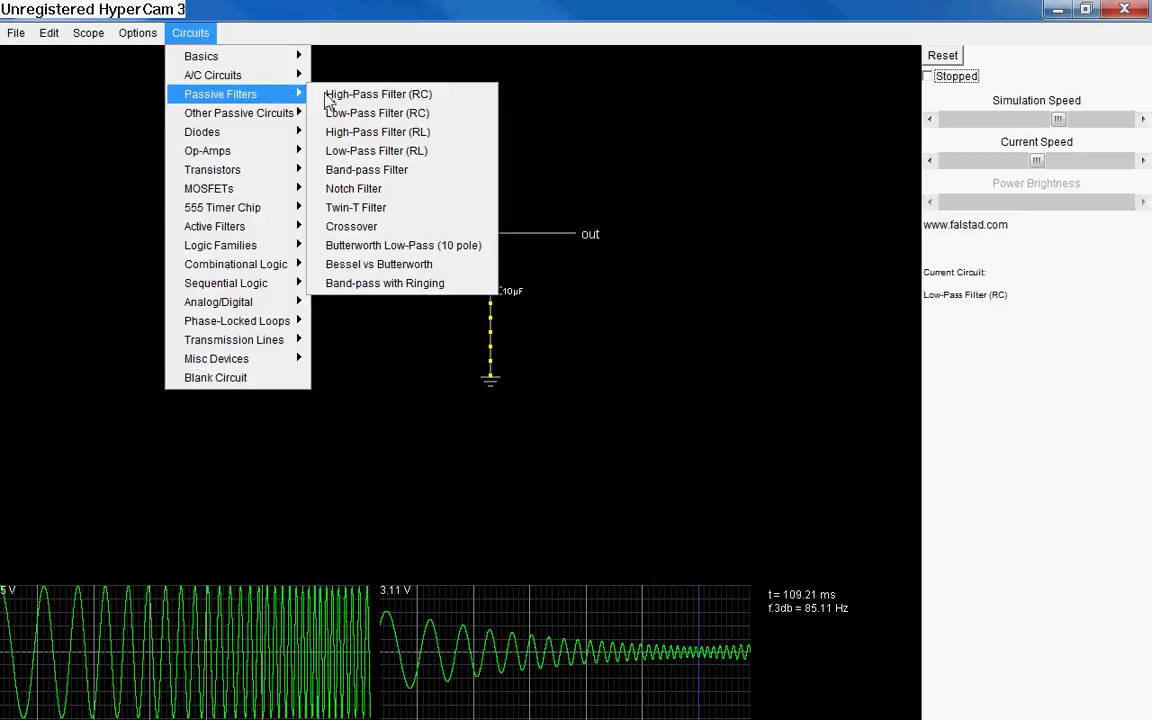
click(395, 170)
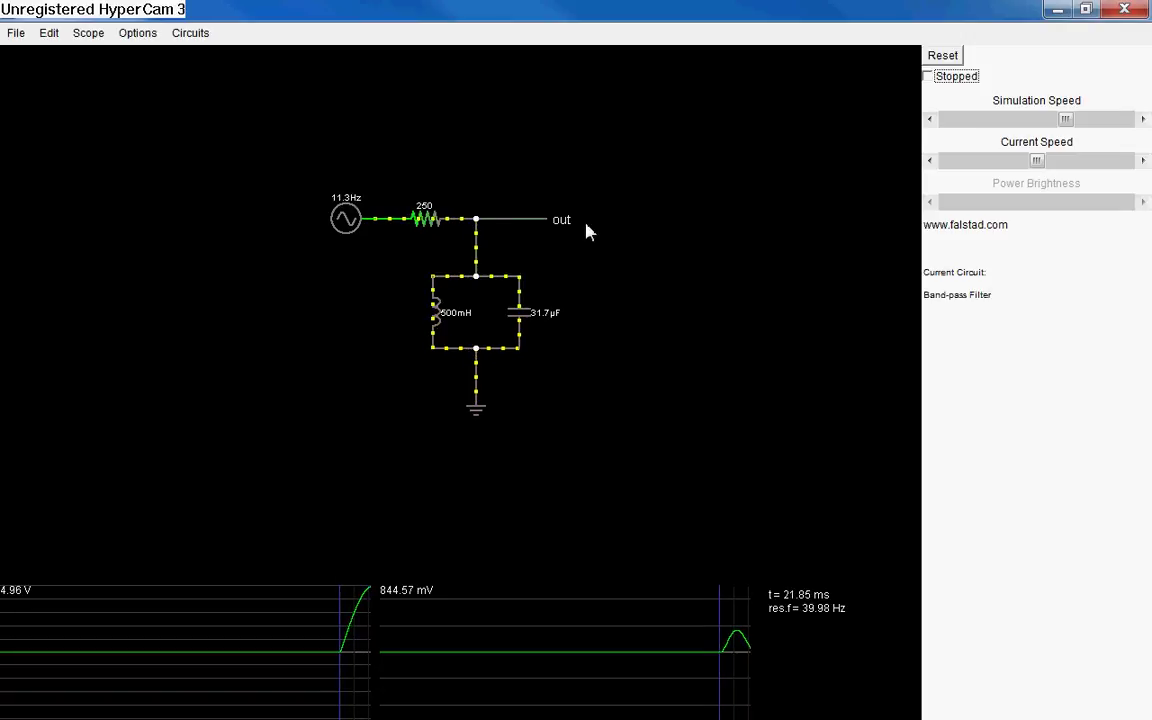
mouse_move(521, 232)
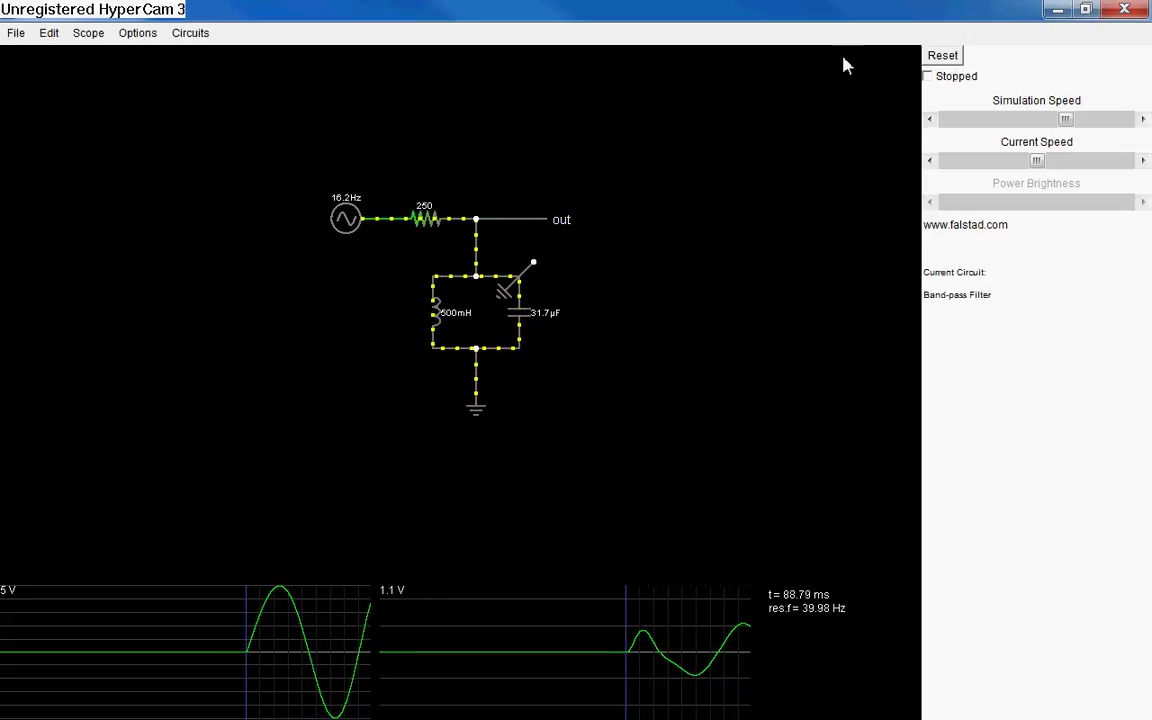
Undo the accidentally added switch and raise the Simulation Speed.
click(52, 34)
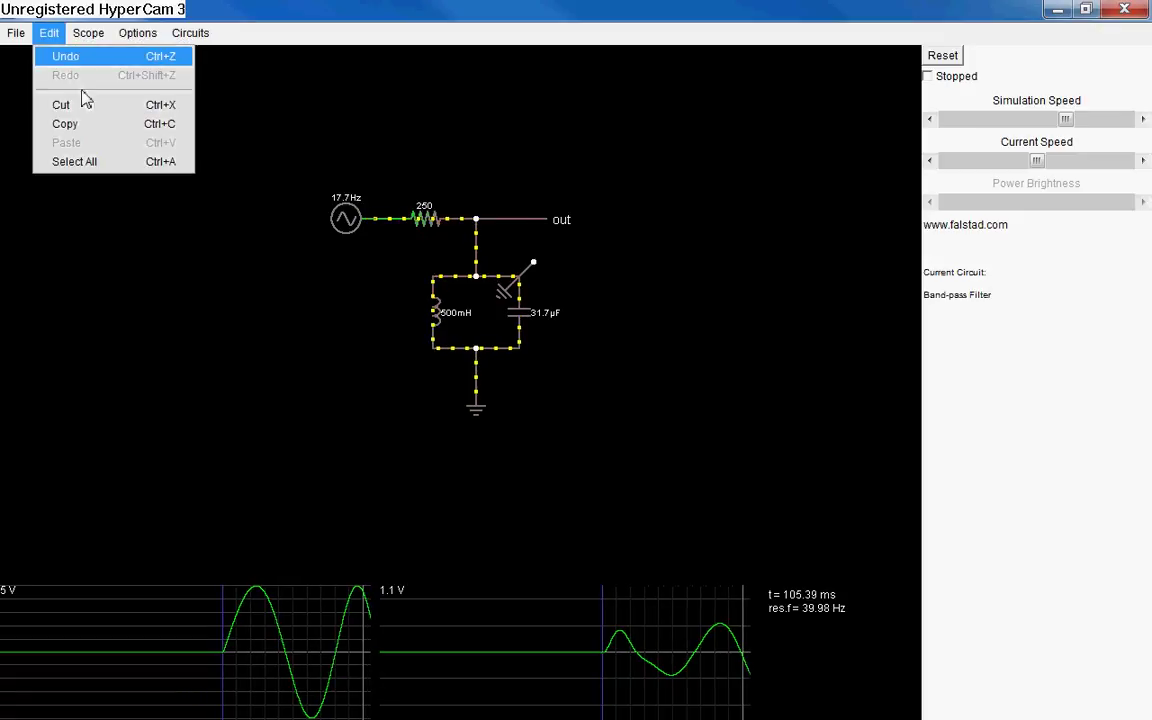
click(103, 62)
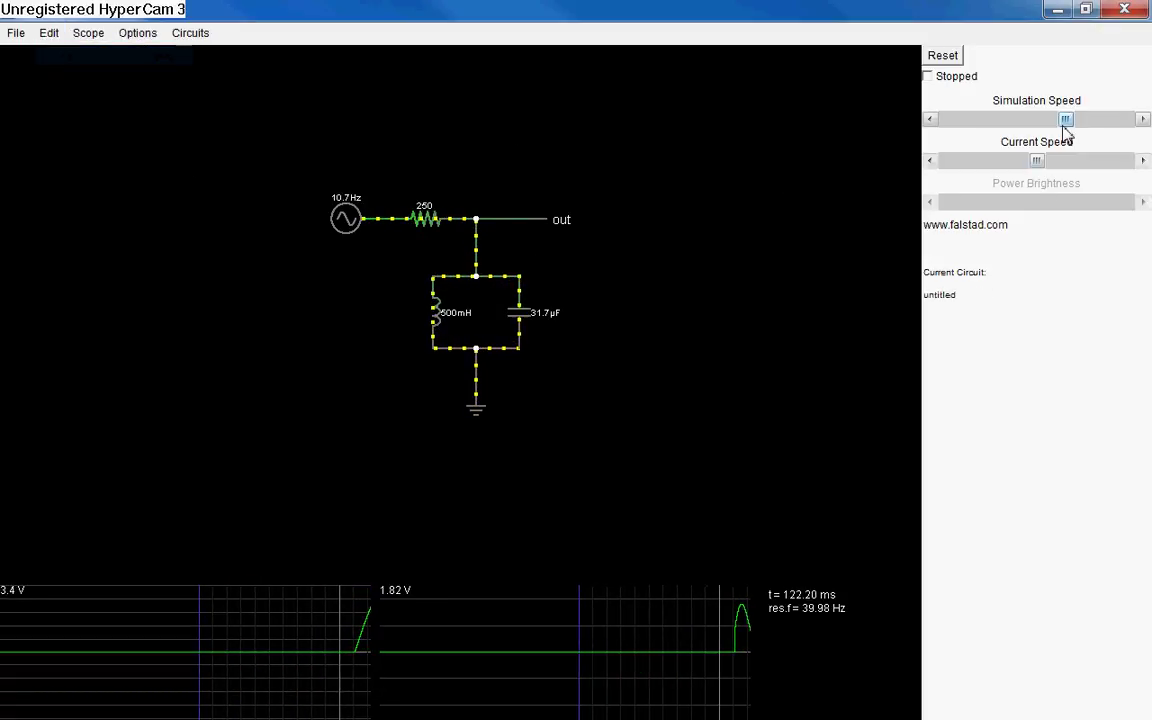
drag(1068, 120, 1098, 123)
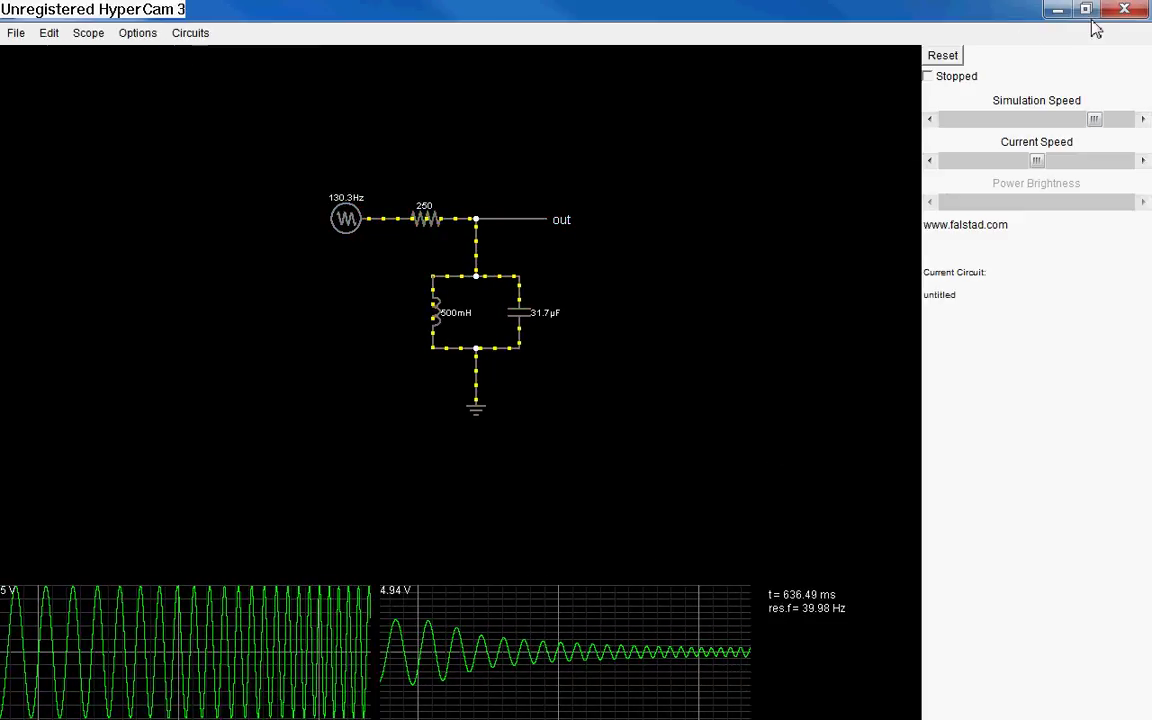
Minimize the simulator and return to the Intelliboard Low Pass/High Pass notes.
click(1058, 11)
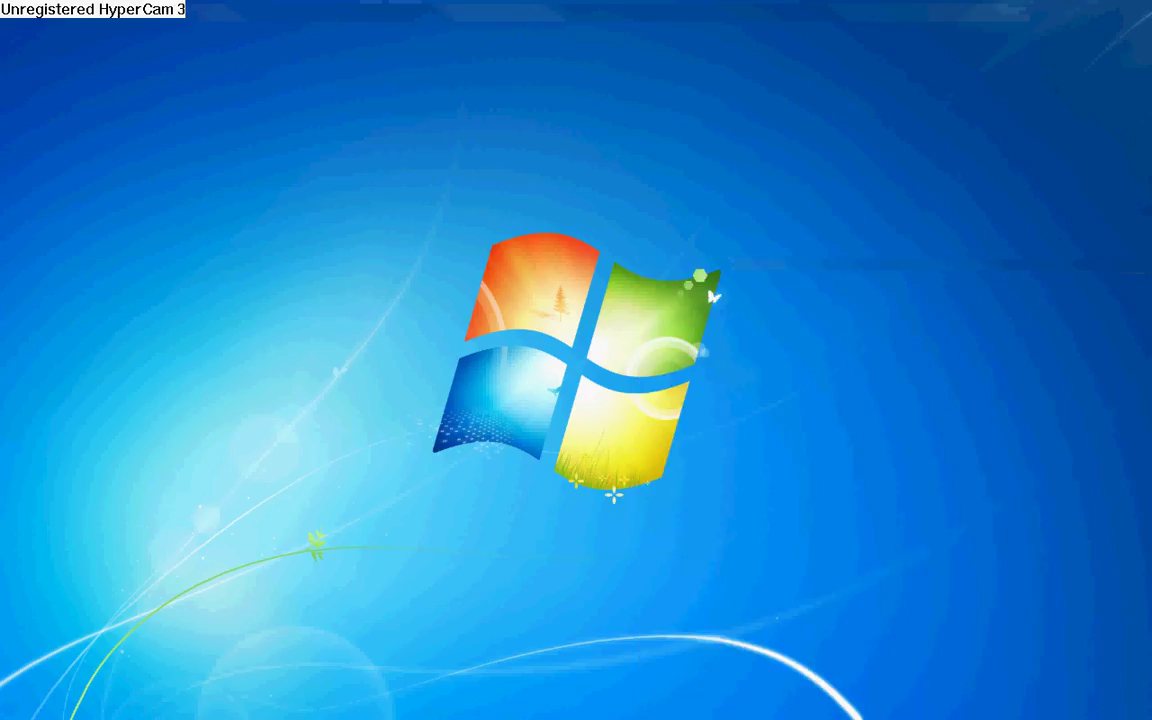
key(alt+Tab)
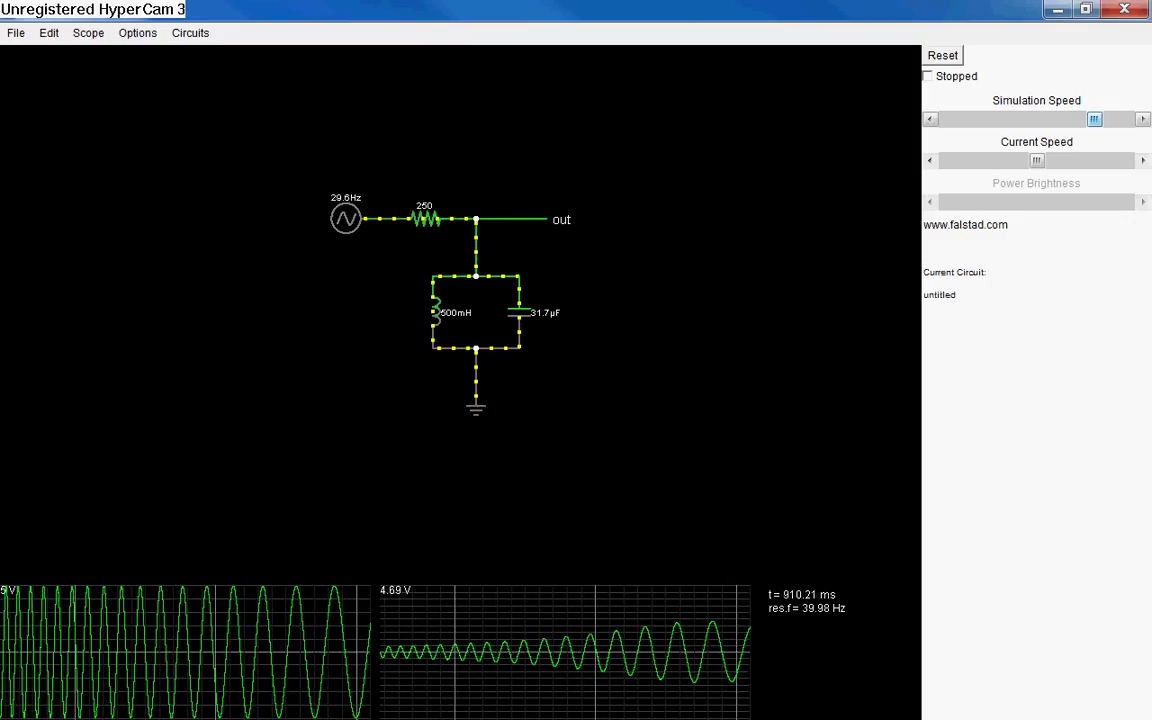
key(alt+Tab)
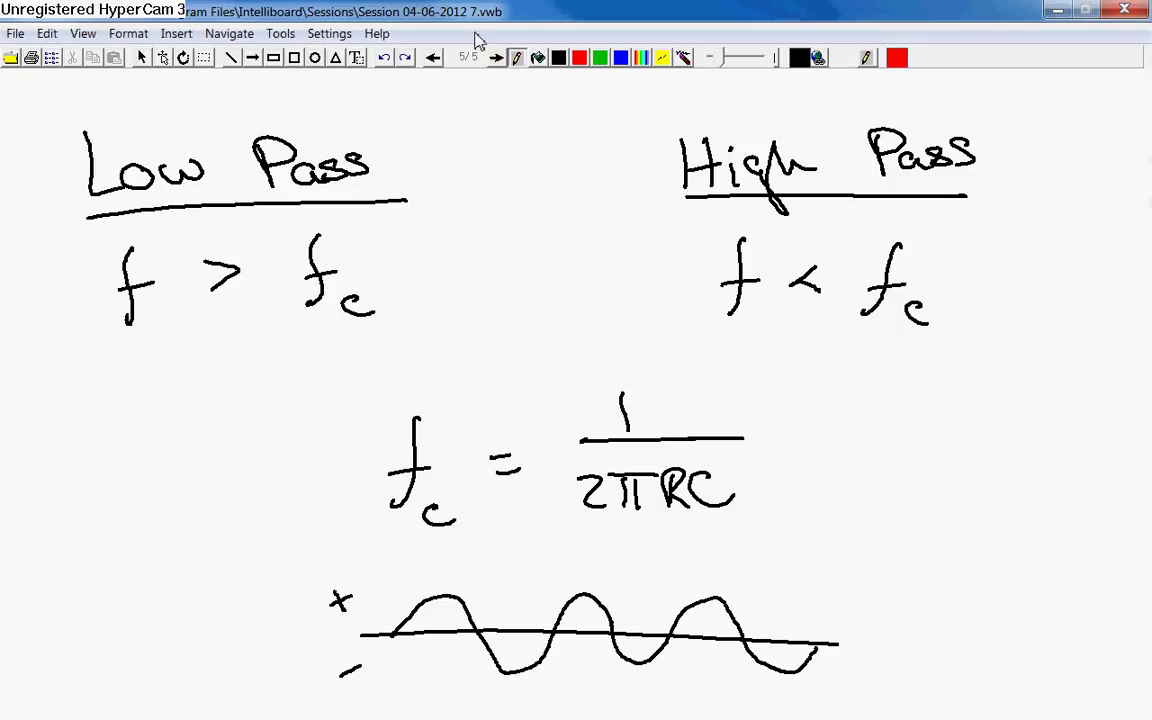
Add a new page with an underlined 'Low Pass' heading and start the input wire.
click(497, 58)
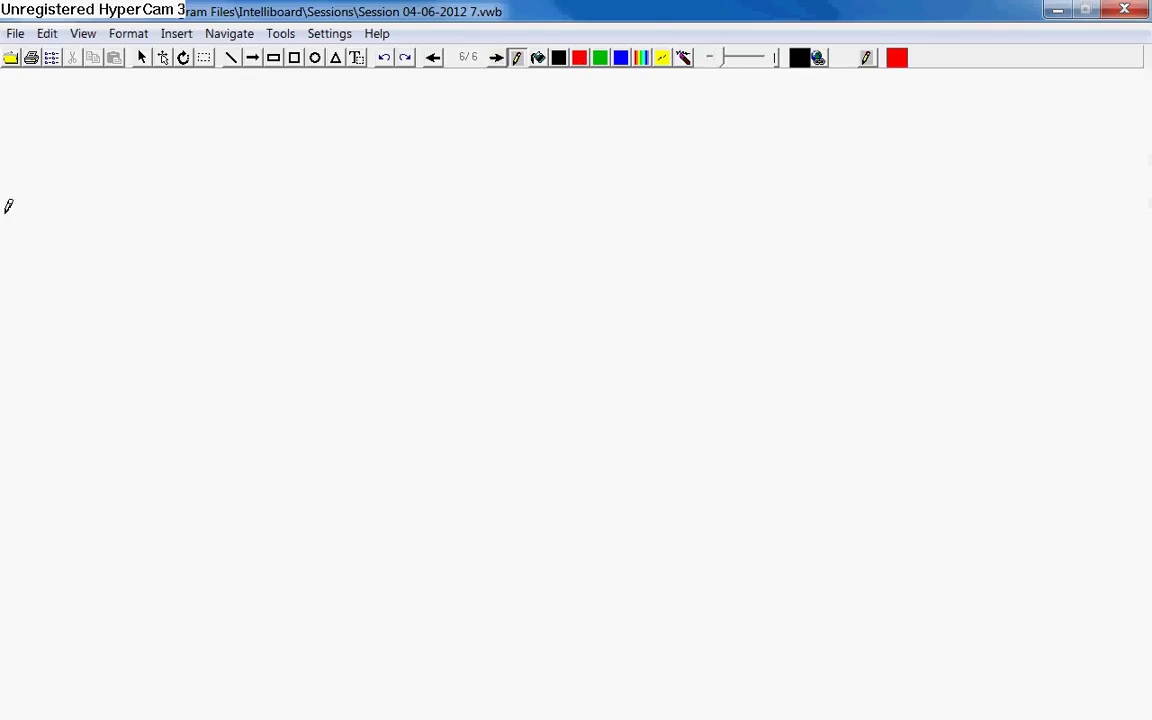
mouse_move(68, 123)
mouse_down()
mouse_move(101, 172)
mouse_move(120, 172)
mouse_move(117, 160)
mouse_move(152, 150)
mouse_up()
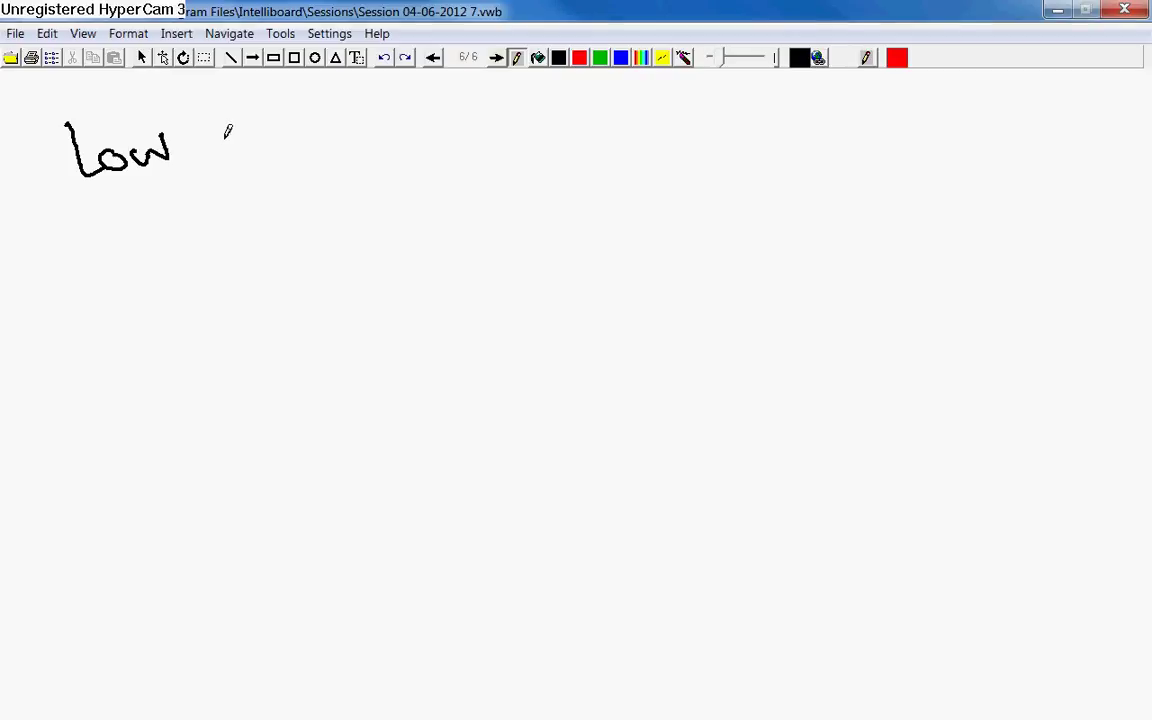
drag(216, 118, 318, 160)
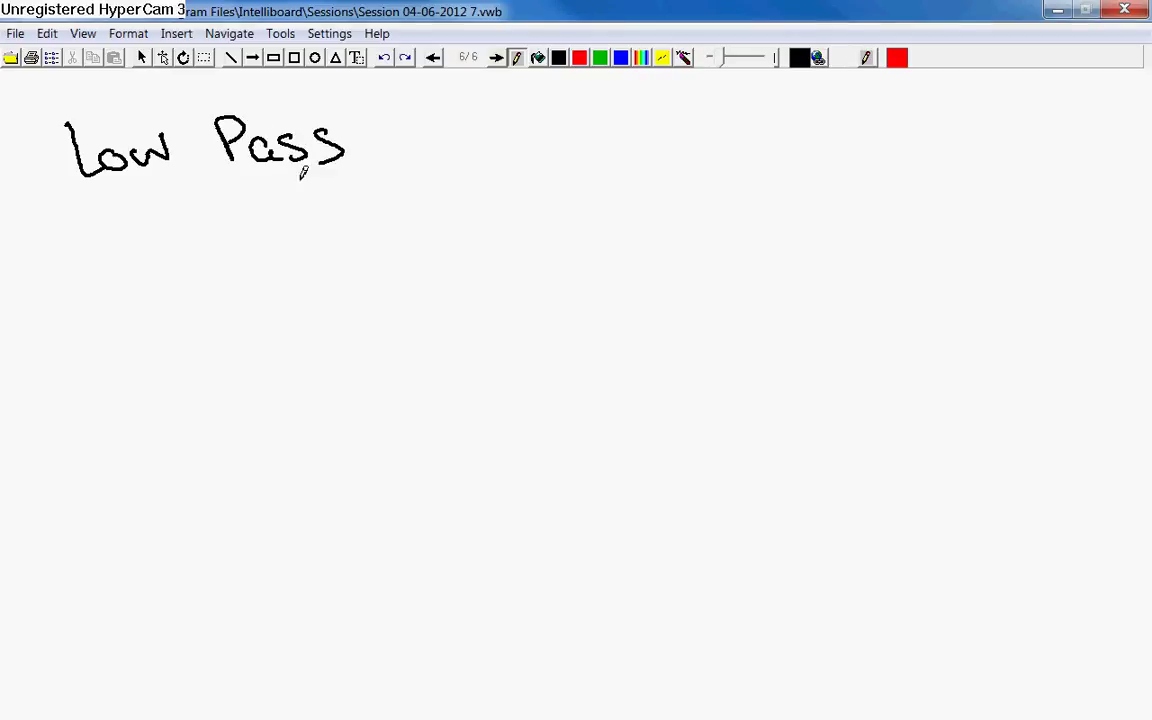
drag(58, 214, 352, 193)
mouse_move(156, 307)
mouse_down()
mouse_move(241, 359)
mouse_move(225, 313)
mouse_move(256, 301)
mouse_move(255, 313)
mouse_move(282, 272)
mouse_move(323, 299)
mouse_move(322, 281)
mouse_move(321, 296)
mouse_move(401, 297)
mouse_move(410, 275)
mouse_move(434, 276)
mouse_move(444, 295)
mouse_move(472, 268)
mouse_move(509, 289)
mouse_up()
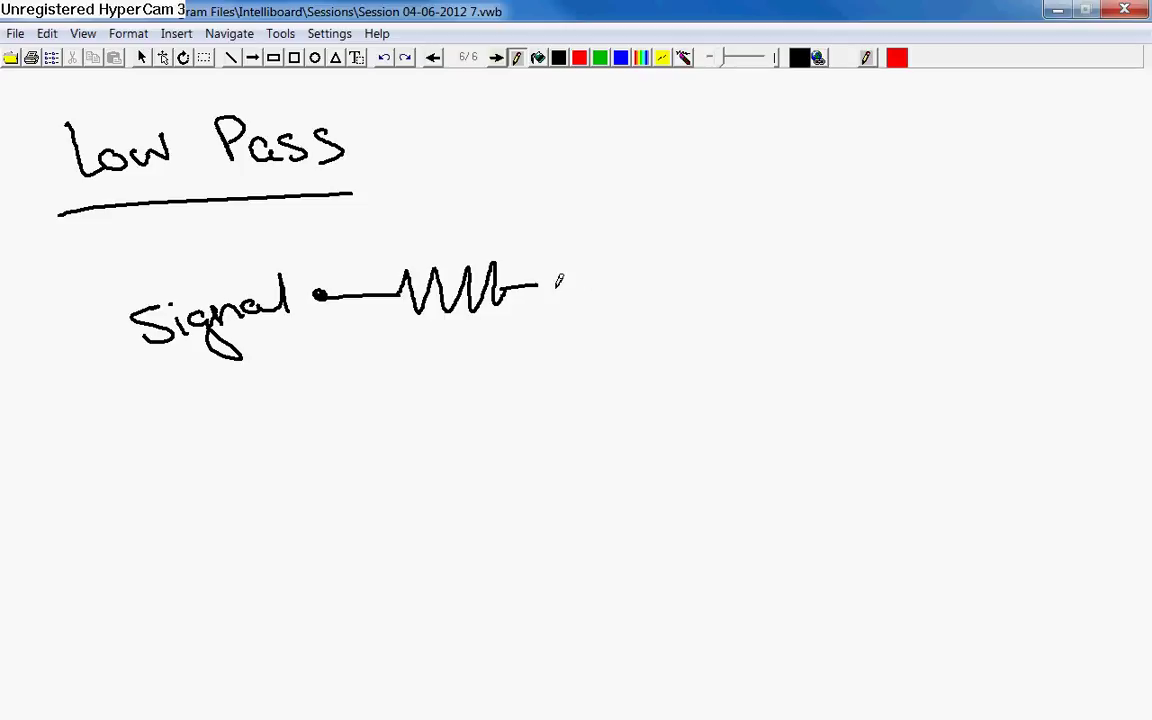
Draw the capacitor's two plates with a lead down to a ground symbol.
drag(513, 330, 628, 330)
drag(514, 358, 628, 358)
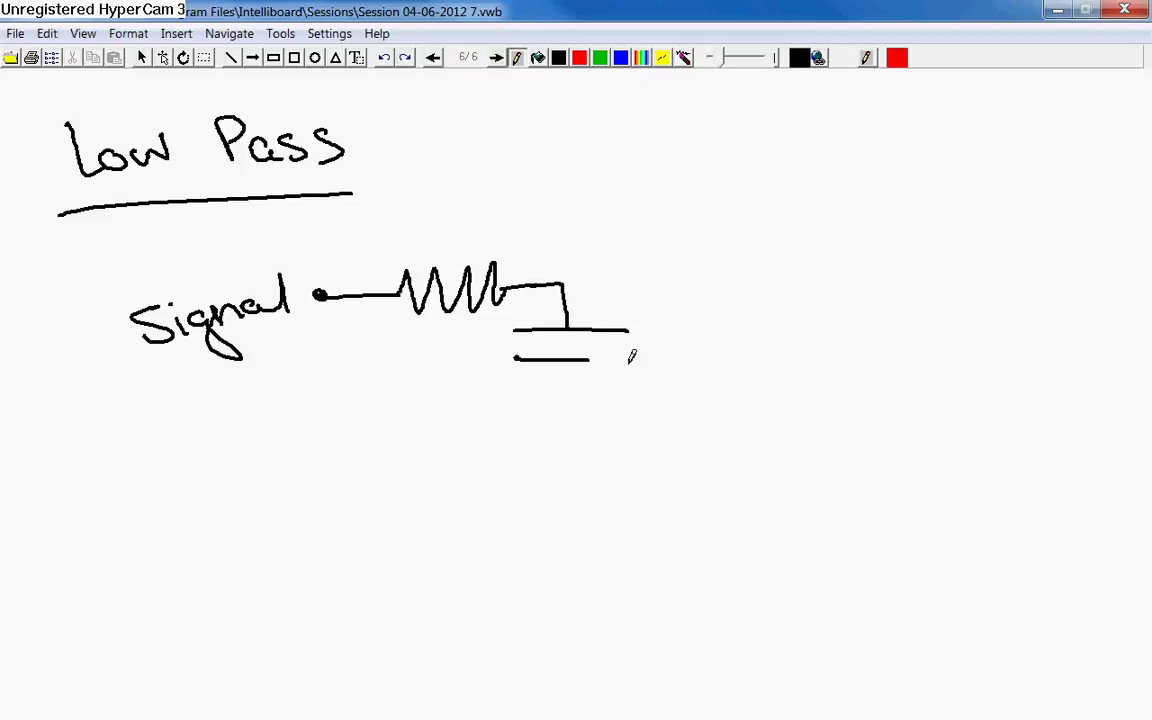
mouse_move(560, 374)
mouse_down()
mouse_move(574, 403)
mouse_move(636, 414)
mouse_up()
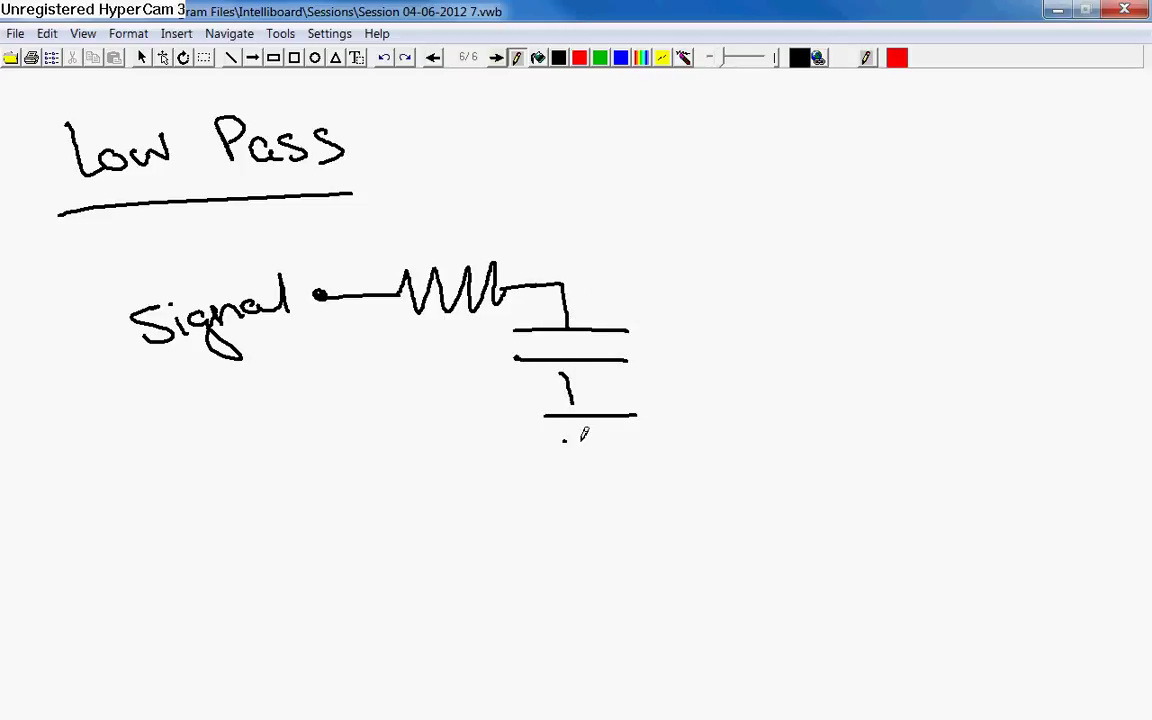
mouse_move(563, 439)
mouse_down()
mouse_move(606, 436)
mouse_move(599, 456)
mouse_up()
drag(543, 418, 606, 417)
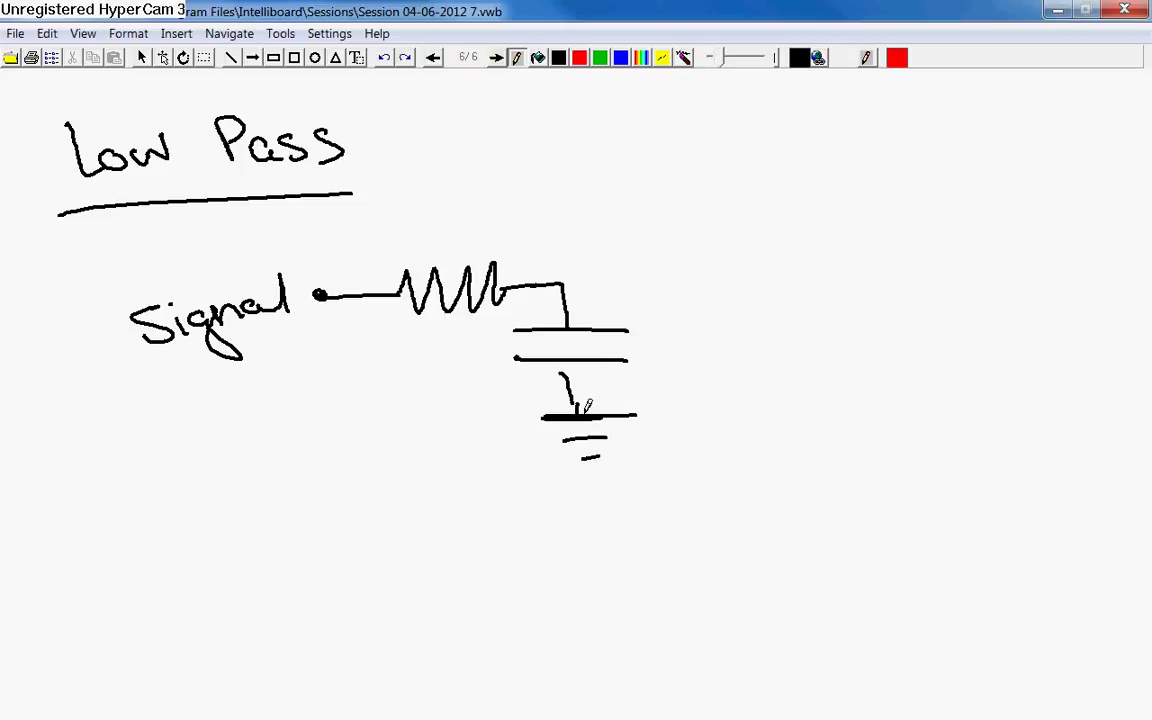
Add the output wire and terminal labelled 'out', label R and c, then go back a page.
mouse_move(566, 286)
mouse_down()
mouse_move(668, 262)
mouse_move(664, 282)
mouse_up()
drag(732, 270, 730, 273)
mouse_move(742, 272)
mouse_down()
mouse_move(748, 286)
mouse_move(770, 285)
mouse_up()
drag(779, 262, 782, 290)
drag(768, 279, 795, 272)
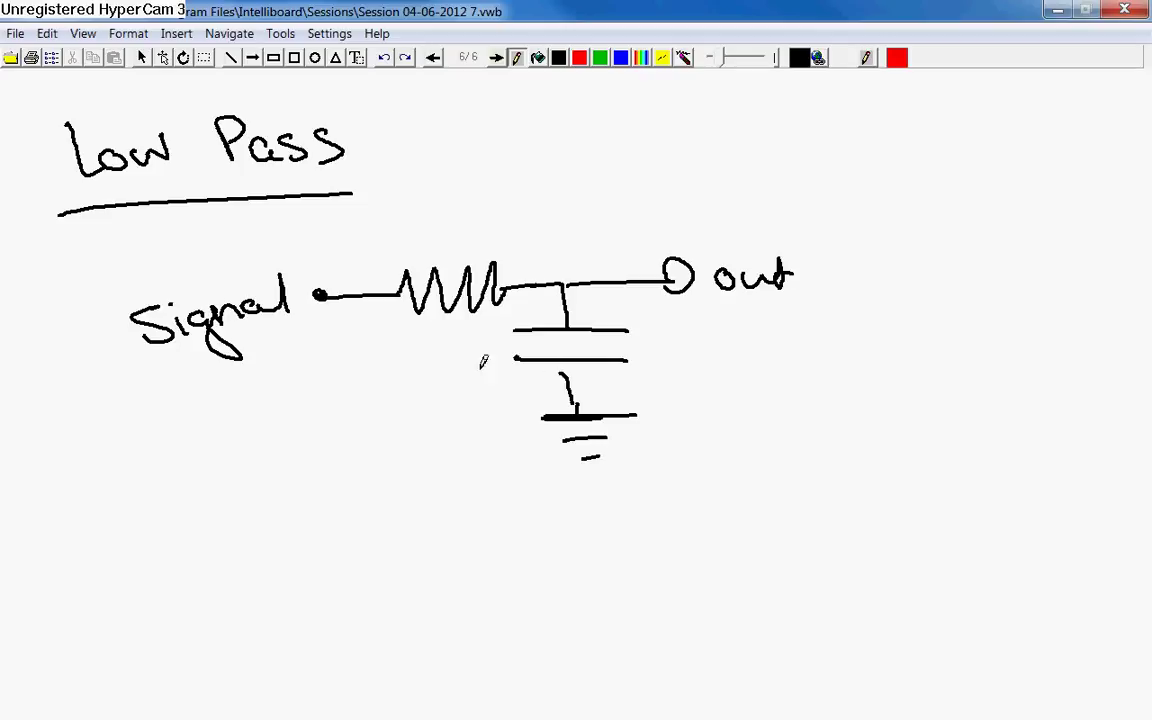
drag(519, 385, 521, 401)
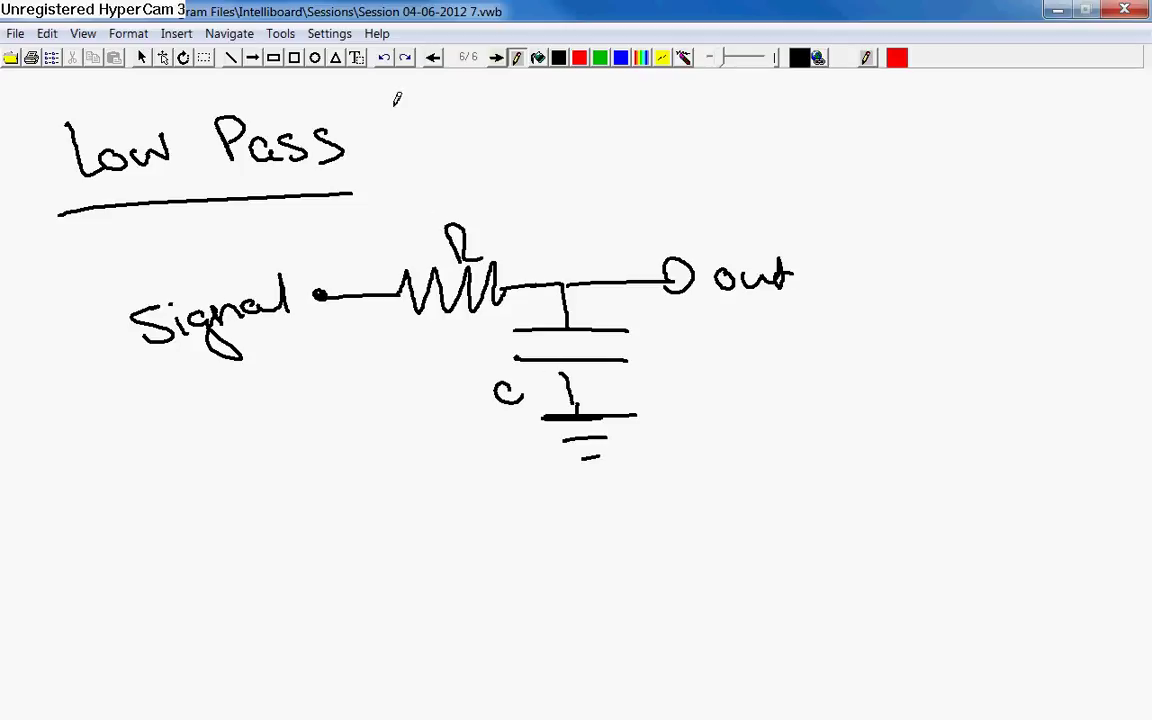
click(433, 57)
click(433, 57)
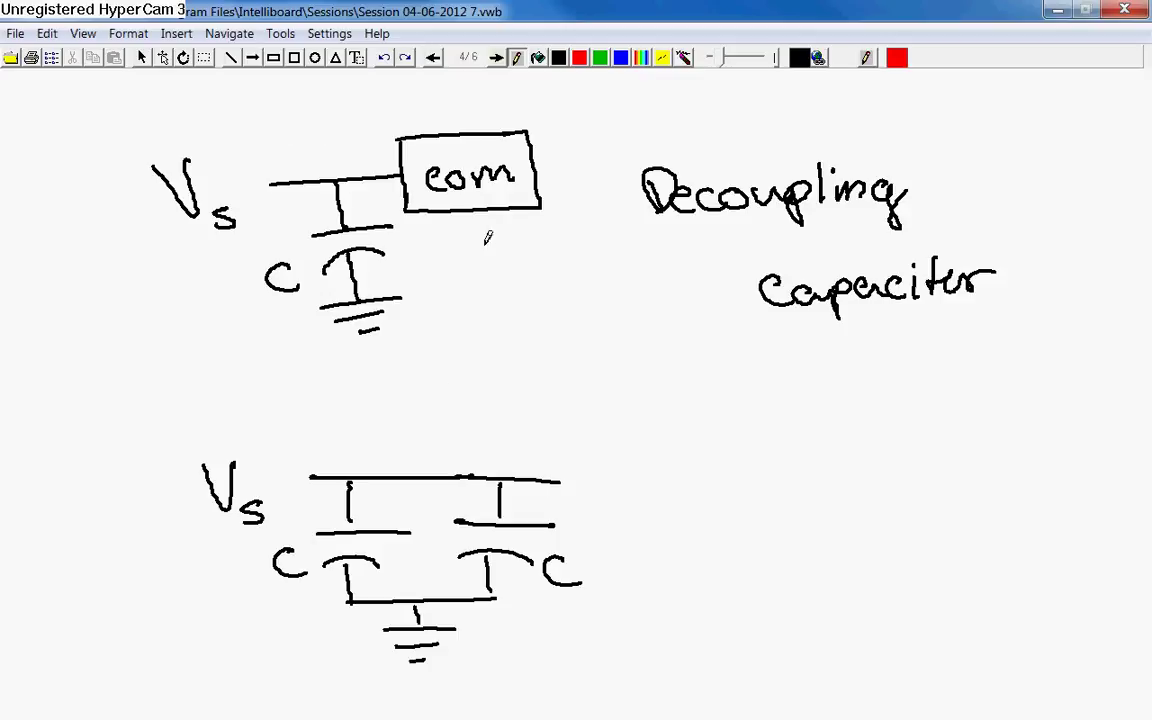
Advance two pages from page 4/6 to the Low Pass circuit on page 6/6.
click(496, 58)
click(496, 58)
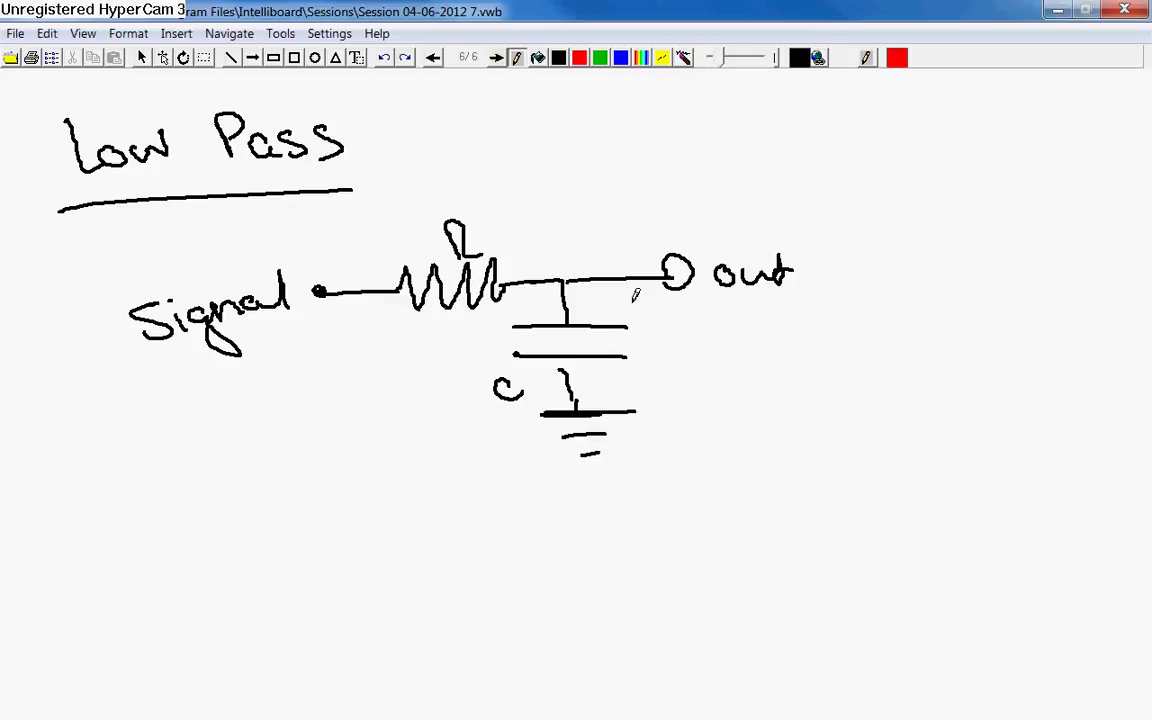
Add a seventh page with an underlined 'High Pass' heading.
click(496, 58)
drag(67, 123, 78, 170)
mouse_move(91, 123)
mouse_down()
mouse_move(107, 164)
mouse_move(136, 163)
mouse_move(168, 124)
mouse_move(265, 149)
mouse_move(267, 130)
mouse_move(344, 148)
mouse_up()
click(118, 127)
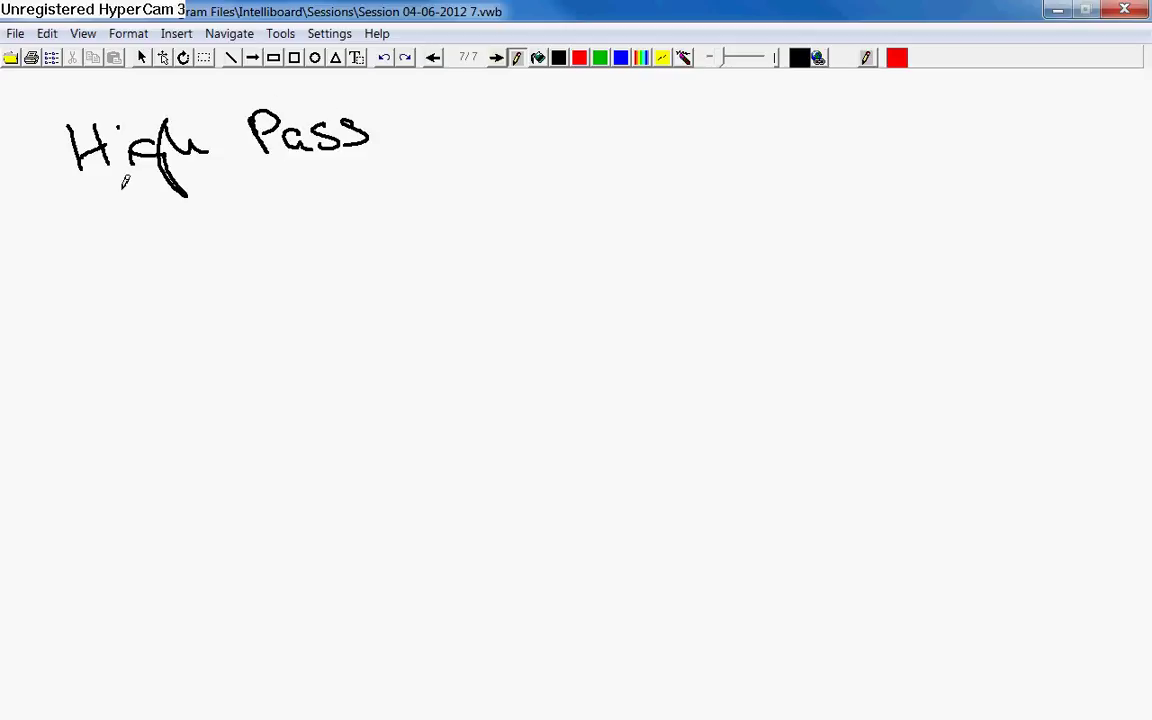
drag(60, 196, 373, 172)
Sketch the signal input through series capacitor C with resistor R to ground.
mouse_move(222, 270)
mouse_down()
mouse_move(203, 293)
mouse_move(257, 266)
mouse_move(280, 285)
mouse_move(330, 287)
mouse_up()
mouse_move(344, 252)
mouse_down()
mouse_move(342, 287)
mouse_move(366, 267)
mouse_move(406, 266)
mouse_move(430, 266)
mouse_move(430, 285)
mouse_up()
mouse_move(447, 236)
mouse_down()
mouse_move(449, 279)
mouse_move(547, 259)
mouse_move(540, 345)
mouse_move(577, 378)
mouse_move(550, 412)
mouse_up()
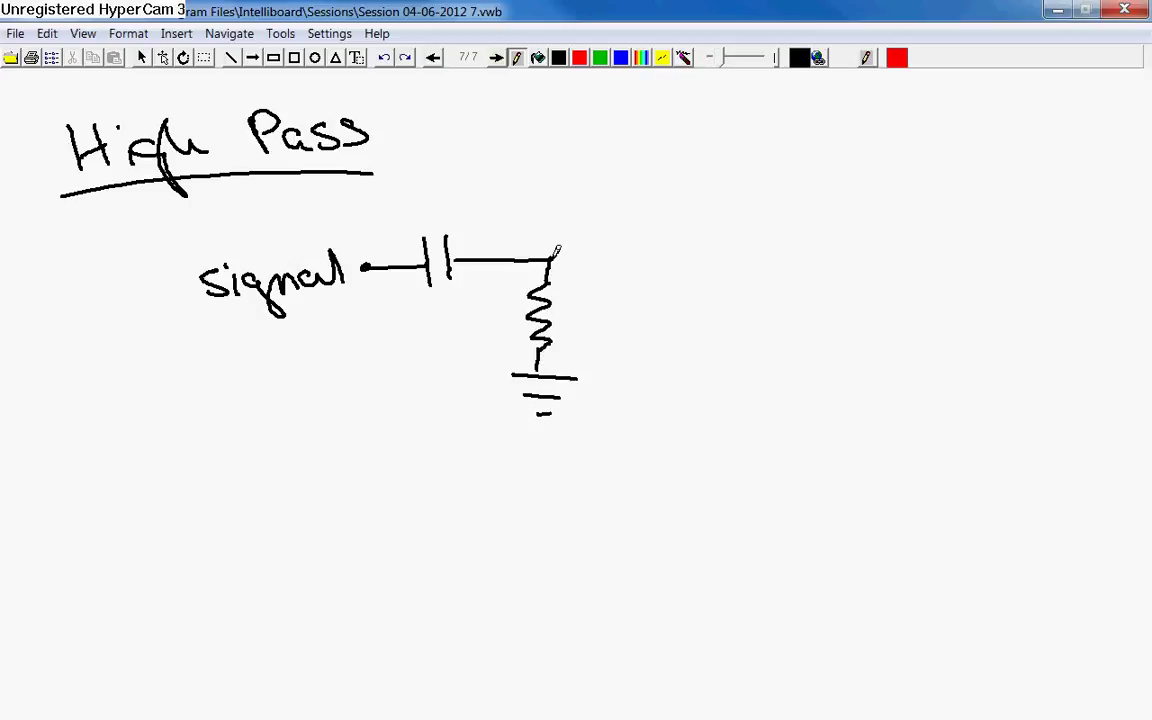
mouse_move(549, 259)
mouse_down()
mouse_move(610, 248)
mouse_move(608, 278)
mouse_up()
mouse_move(621, 242)
mouse_down()
mouse_move(623, 265)
mouse_move(637, 262)
mouse_up()
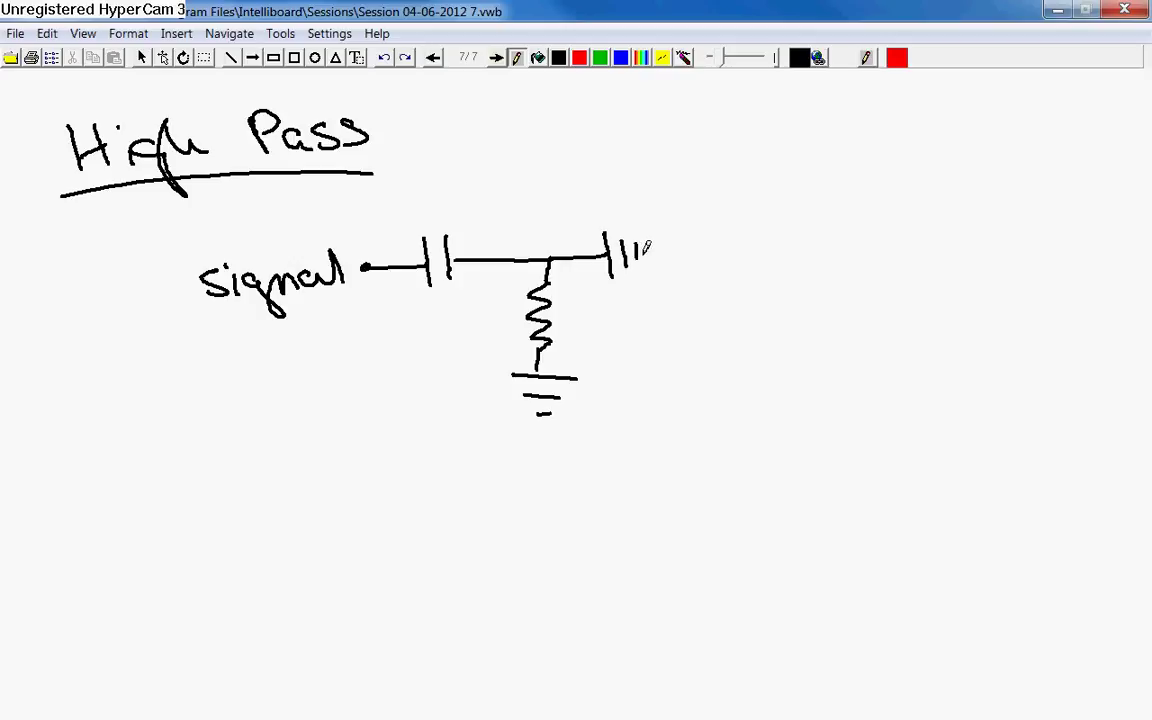
drag(434, 203, 465, 212)
drag(588, 326, 591, 358)
drag(589, 327, 623, 357)
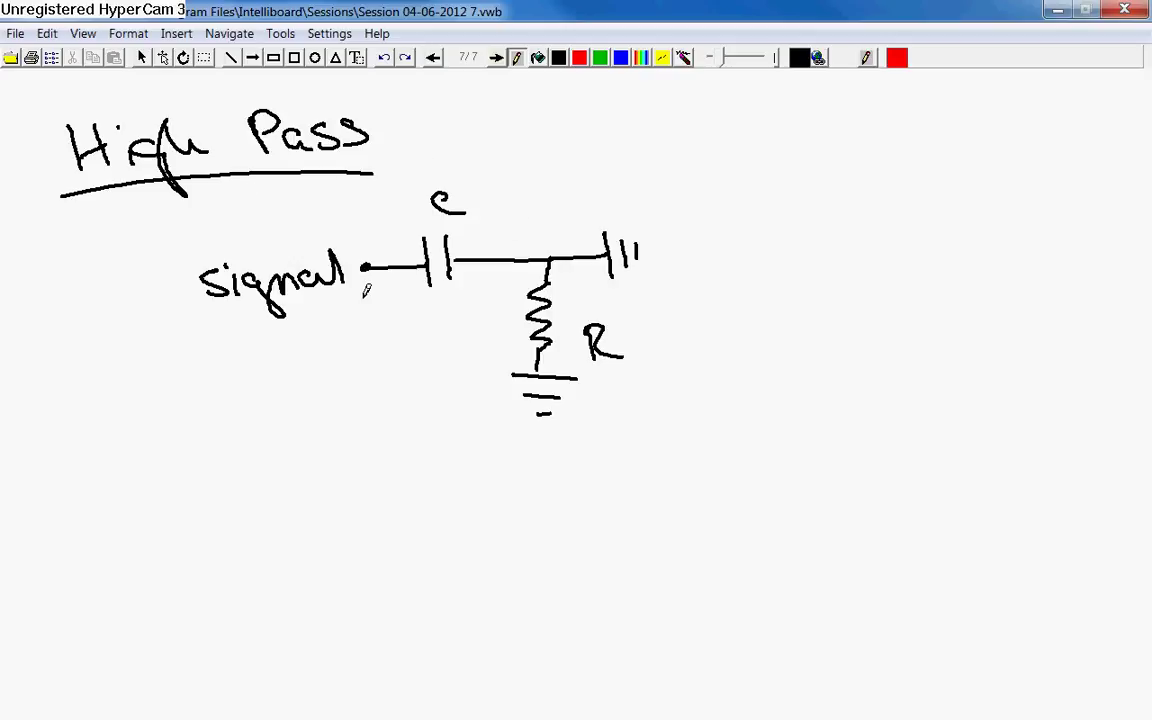
click(434, 59)
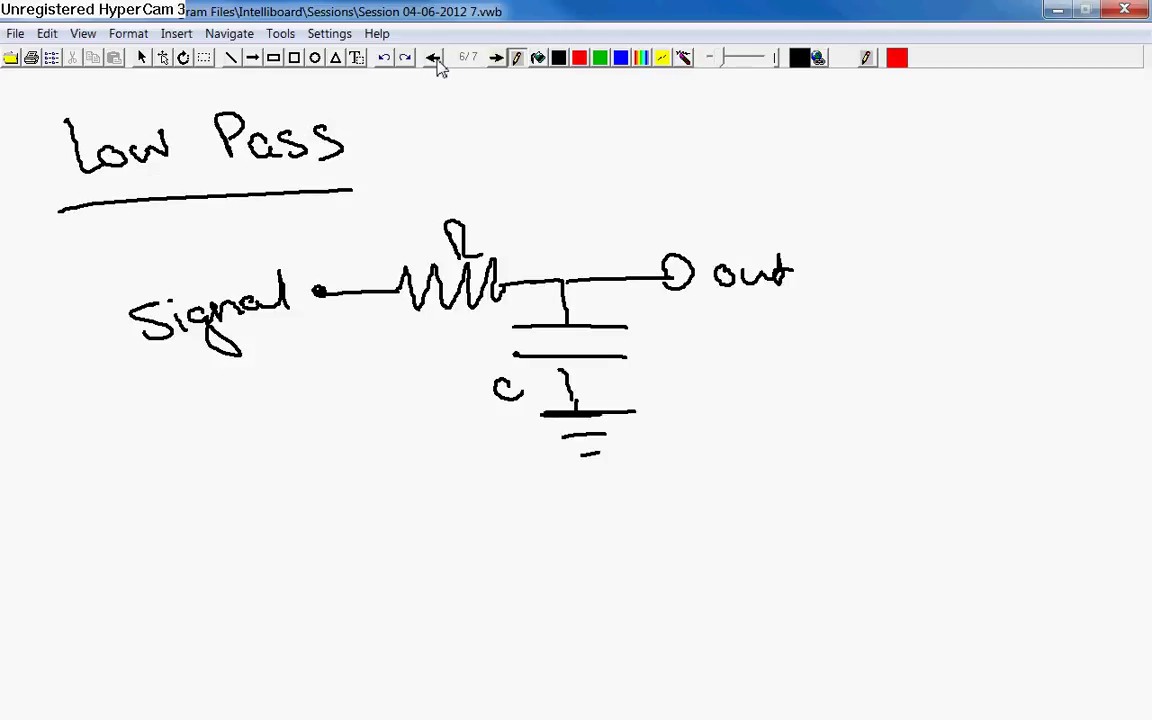
click(434, 59)
click(434, 59)
click(433, 59)
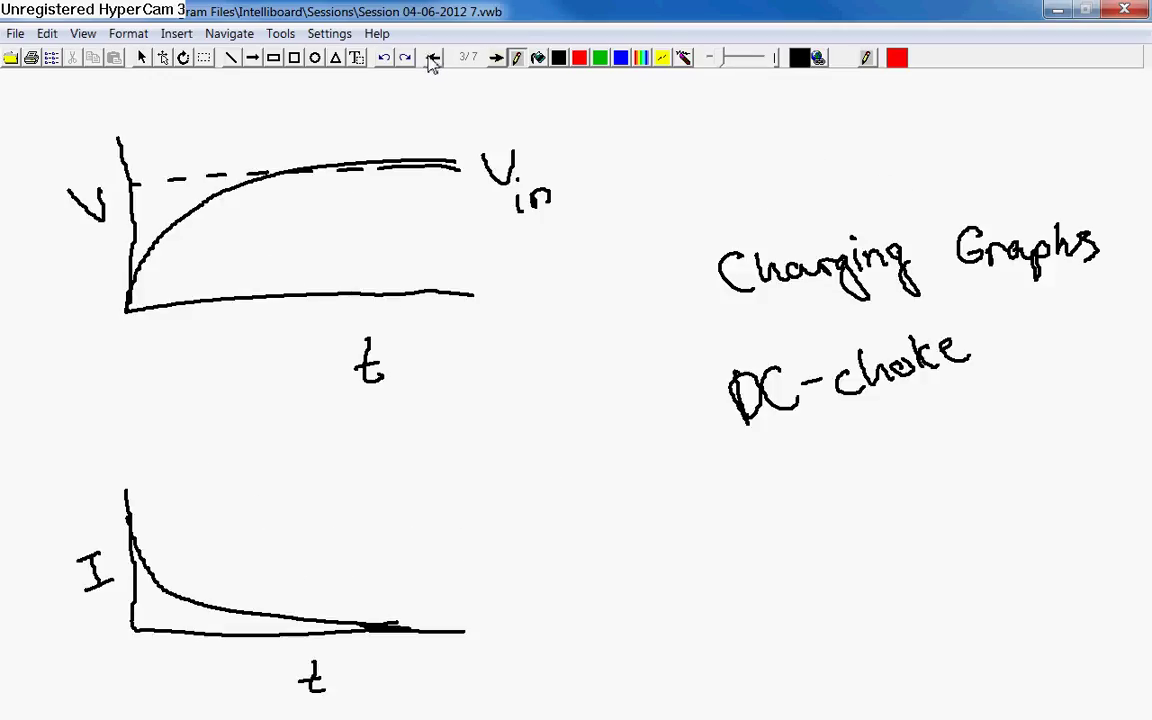
click(433, 59)
click(433, 59)
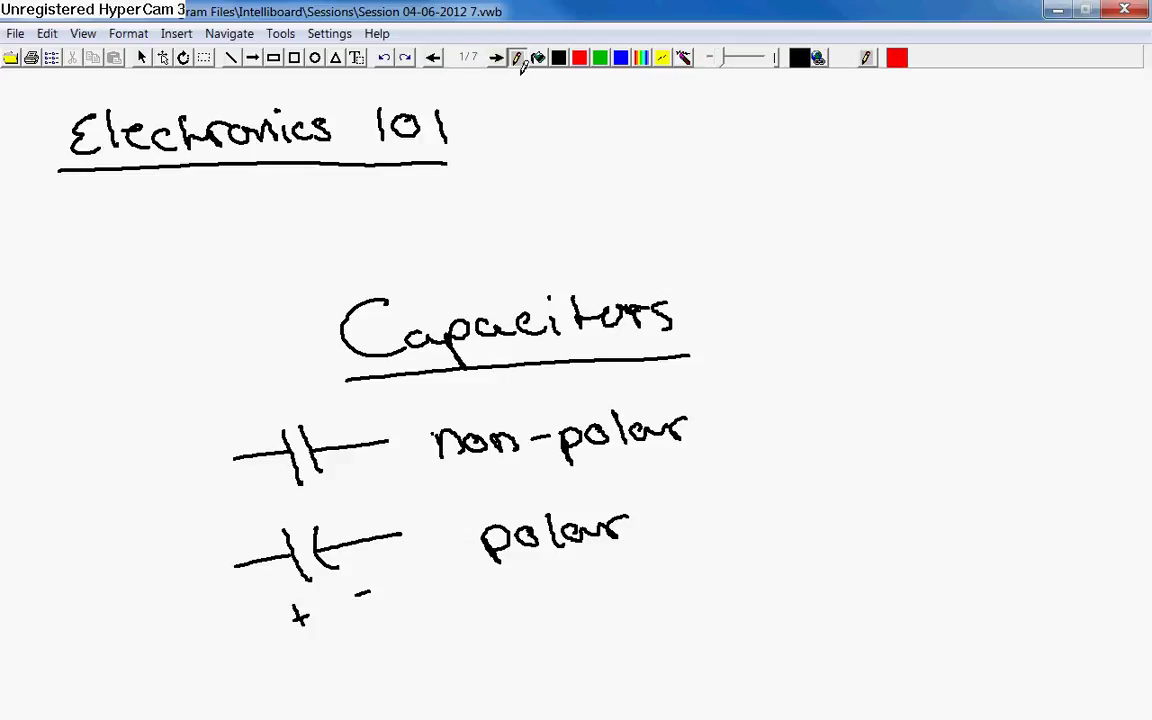
click(496, 58)
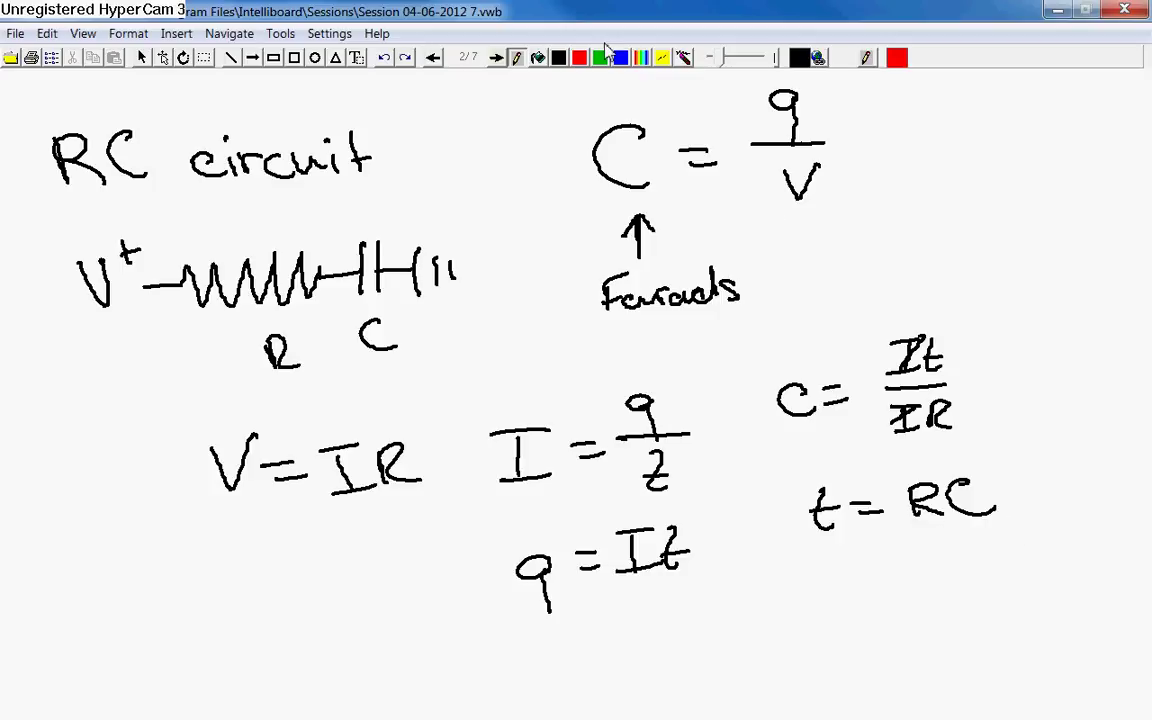
click(496, 57)
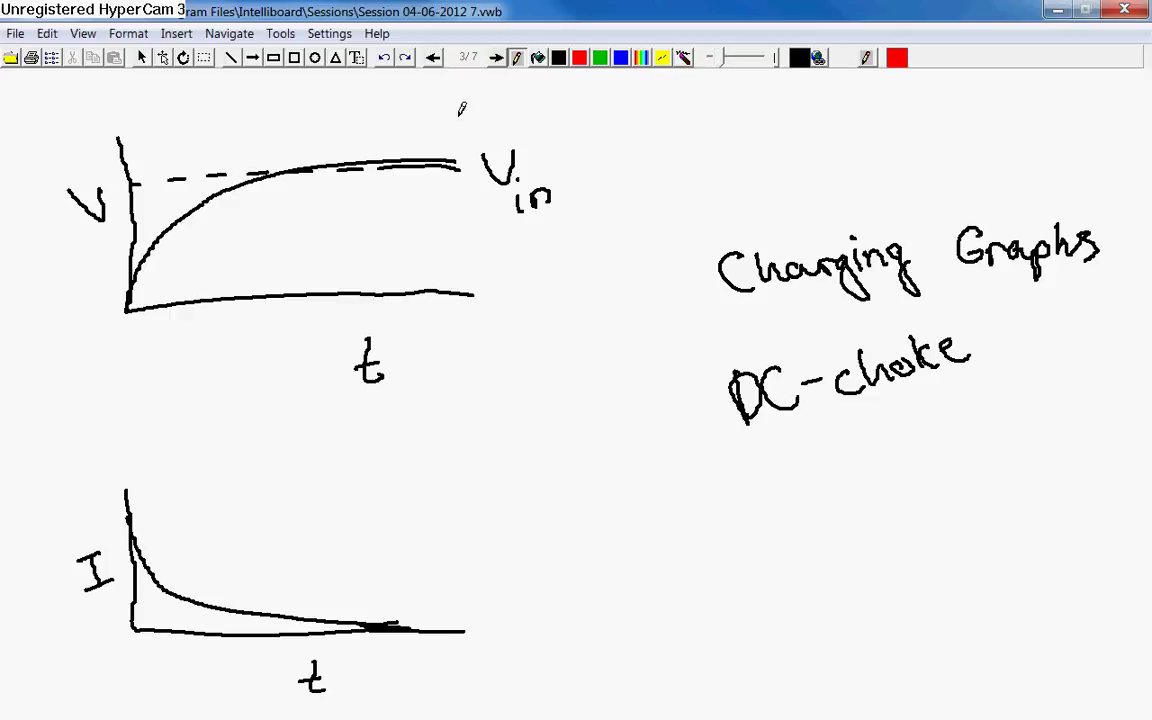
click(496, 57)
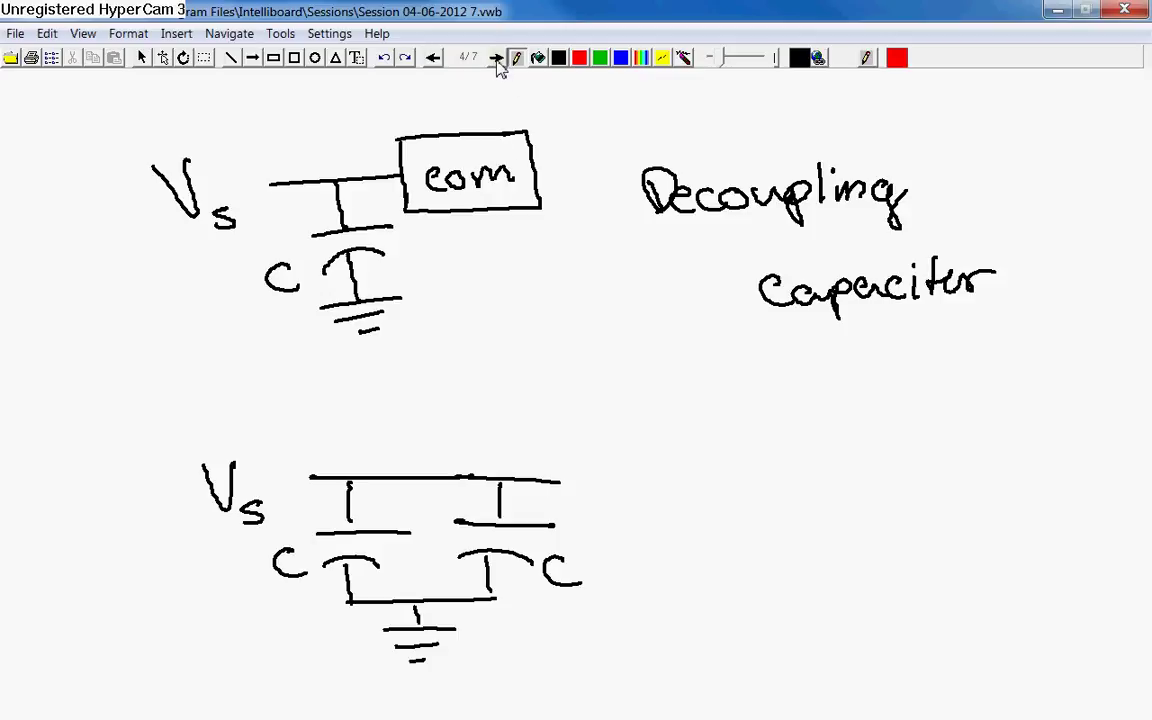
click(496, 58)
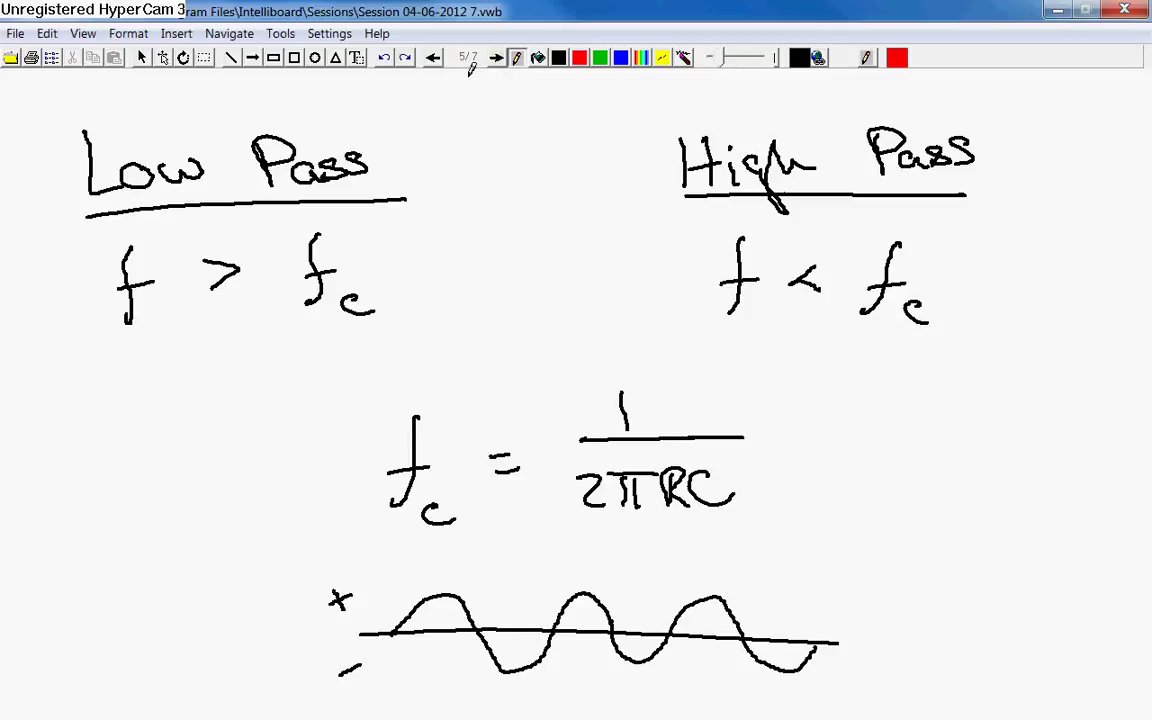
Advance to page 7/7 showing the High Pass circuit.
click(496, 58)
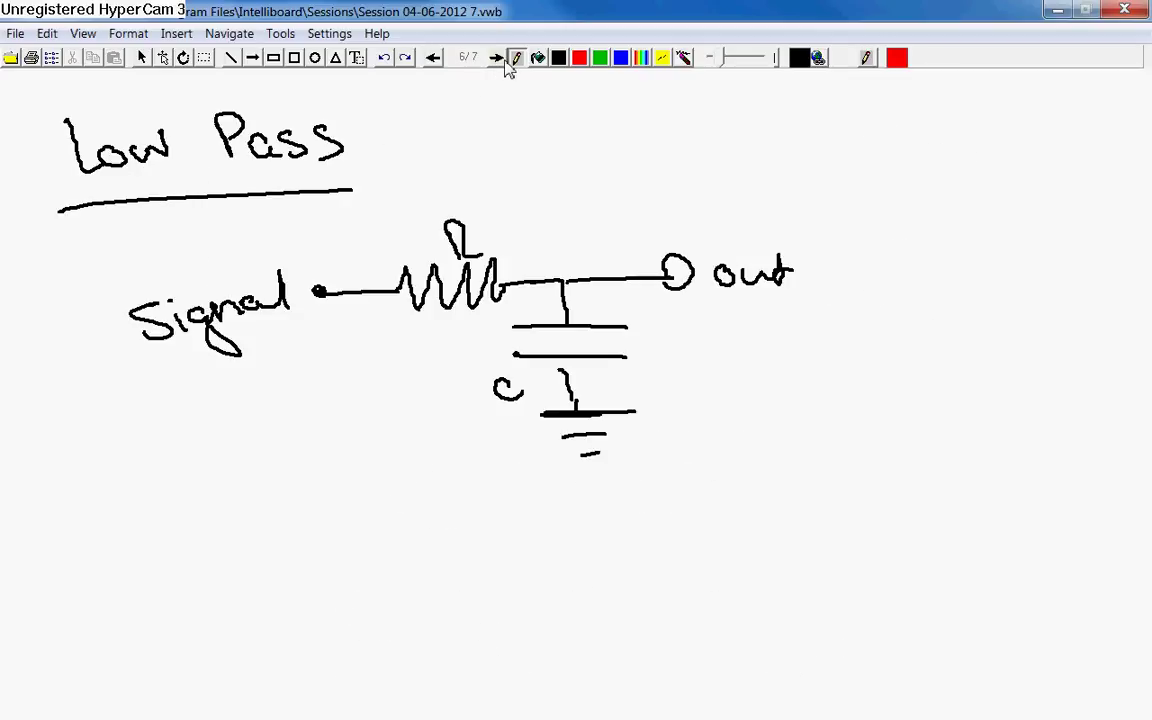
click(496, 58)
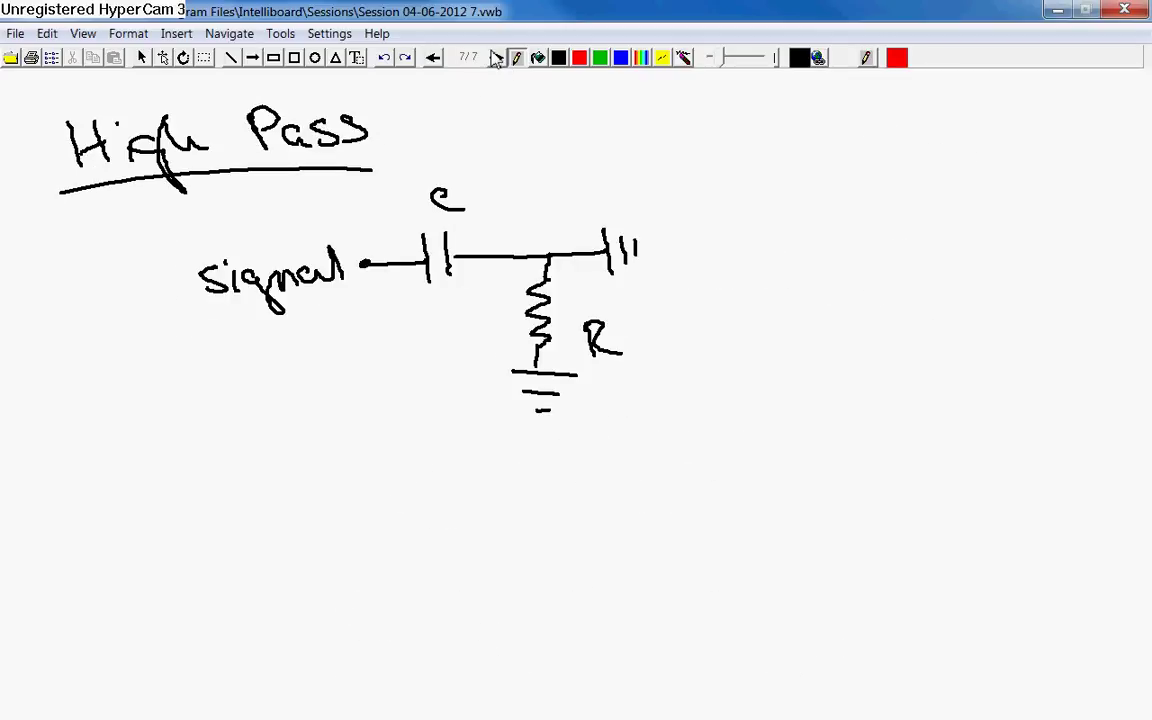